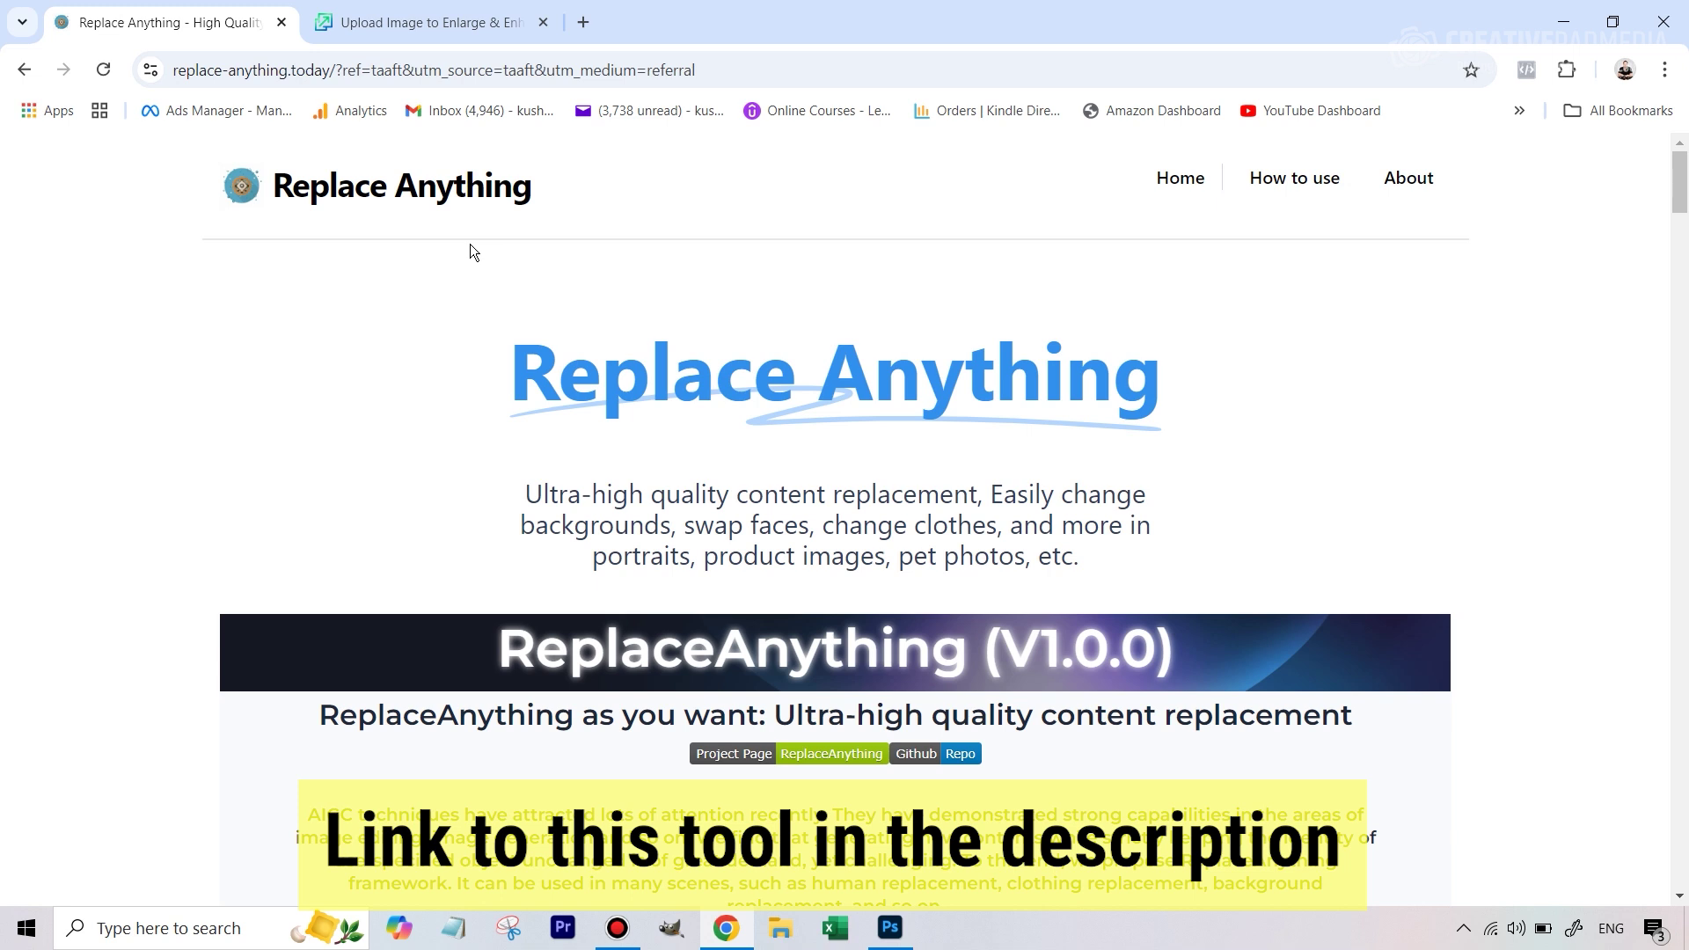
Step: Open Image Create and review its Input Image, Outputs, seg controls, Prompt and Run
scroll(619, 302, down, 5)
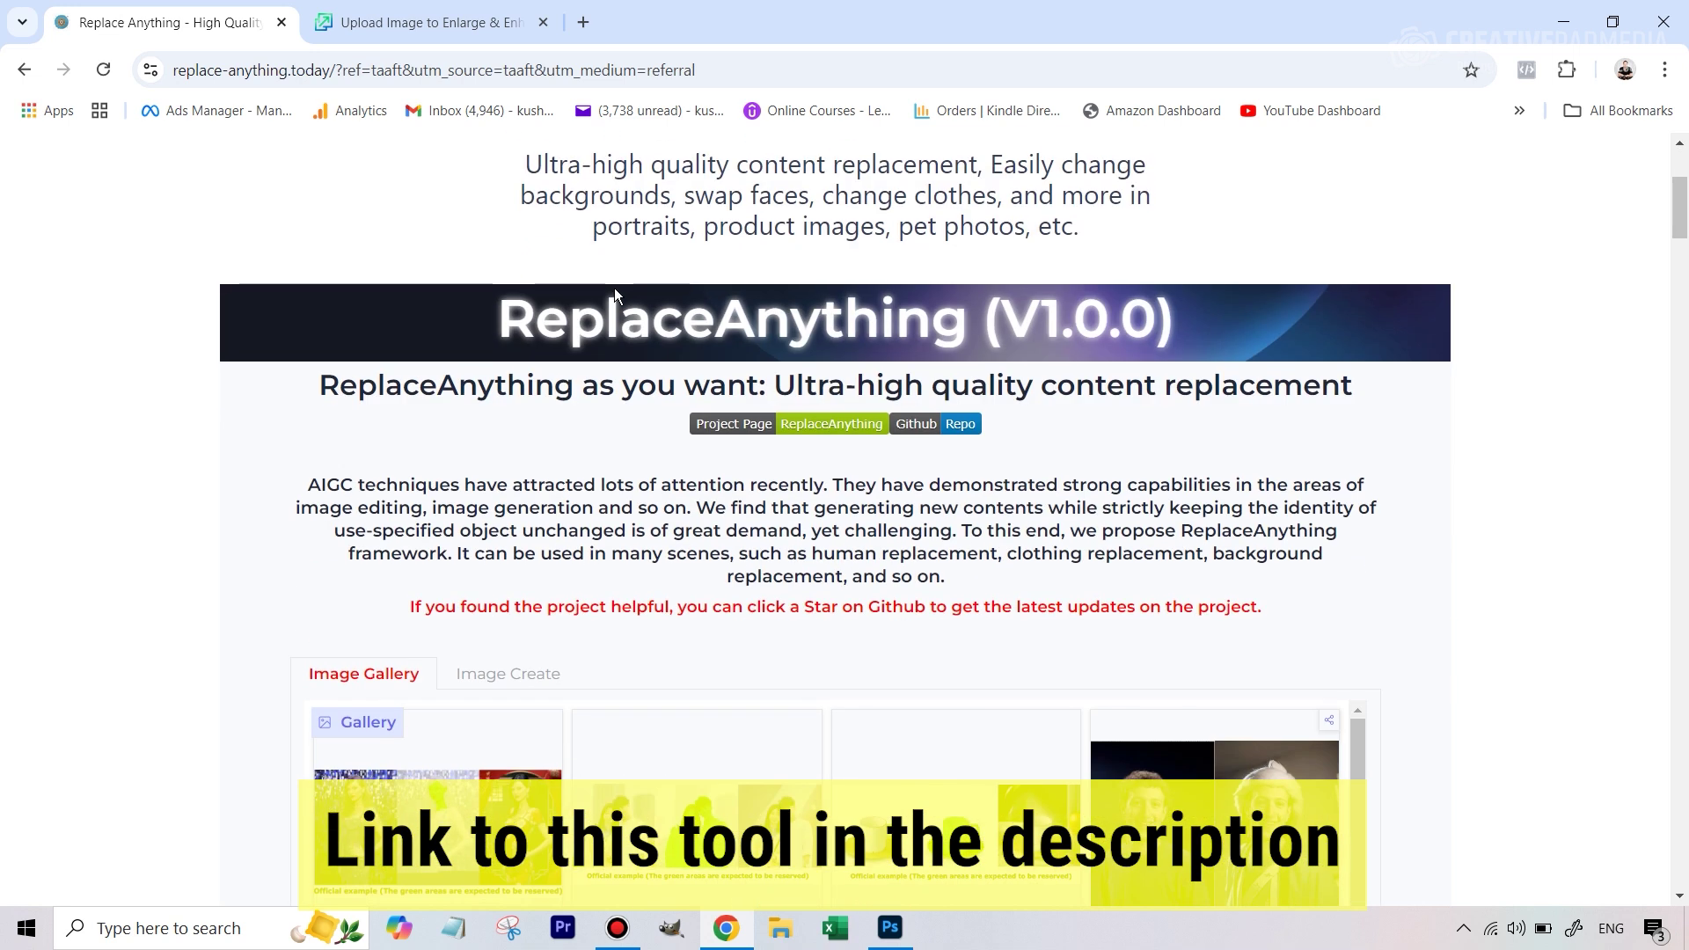
scroll(612, 286, up, 2)
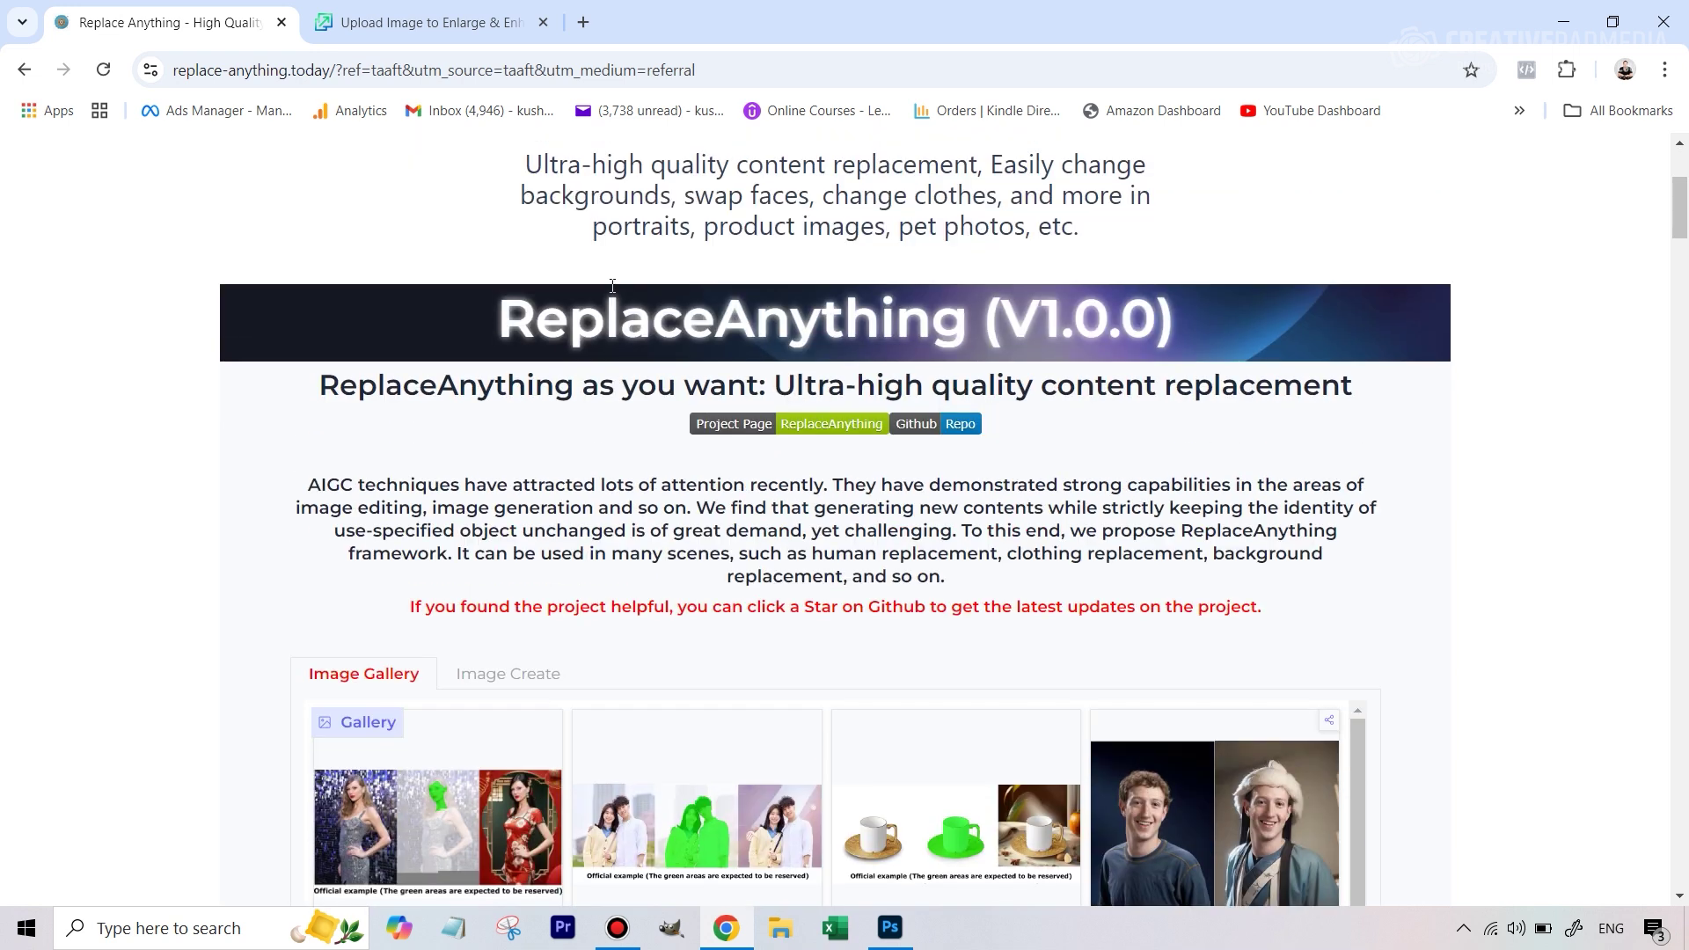
scroll(761, 339, down, 2)
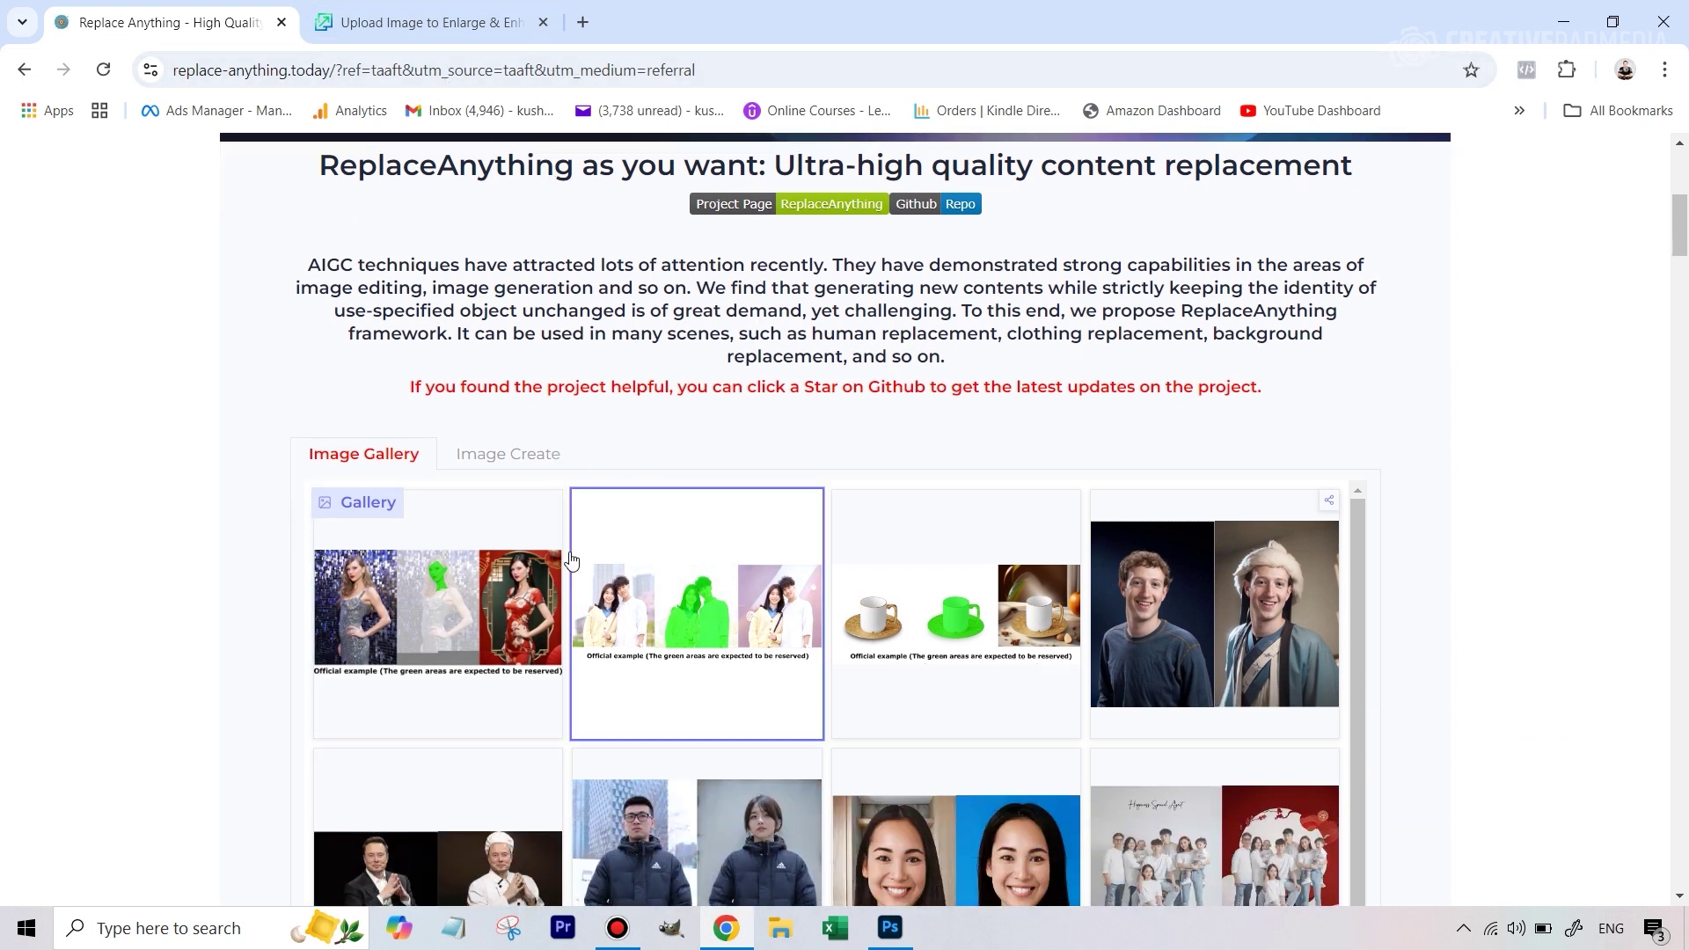
click(521, 466)
scroll(962, 523, down, 5)
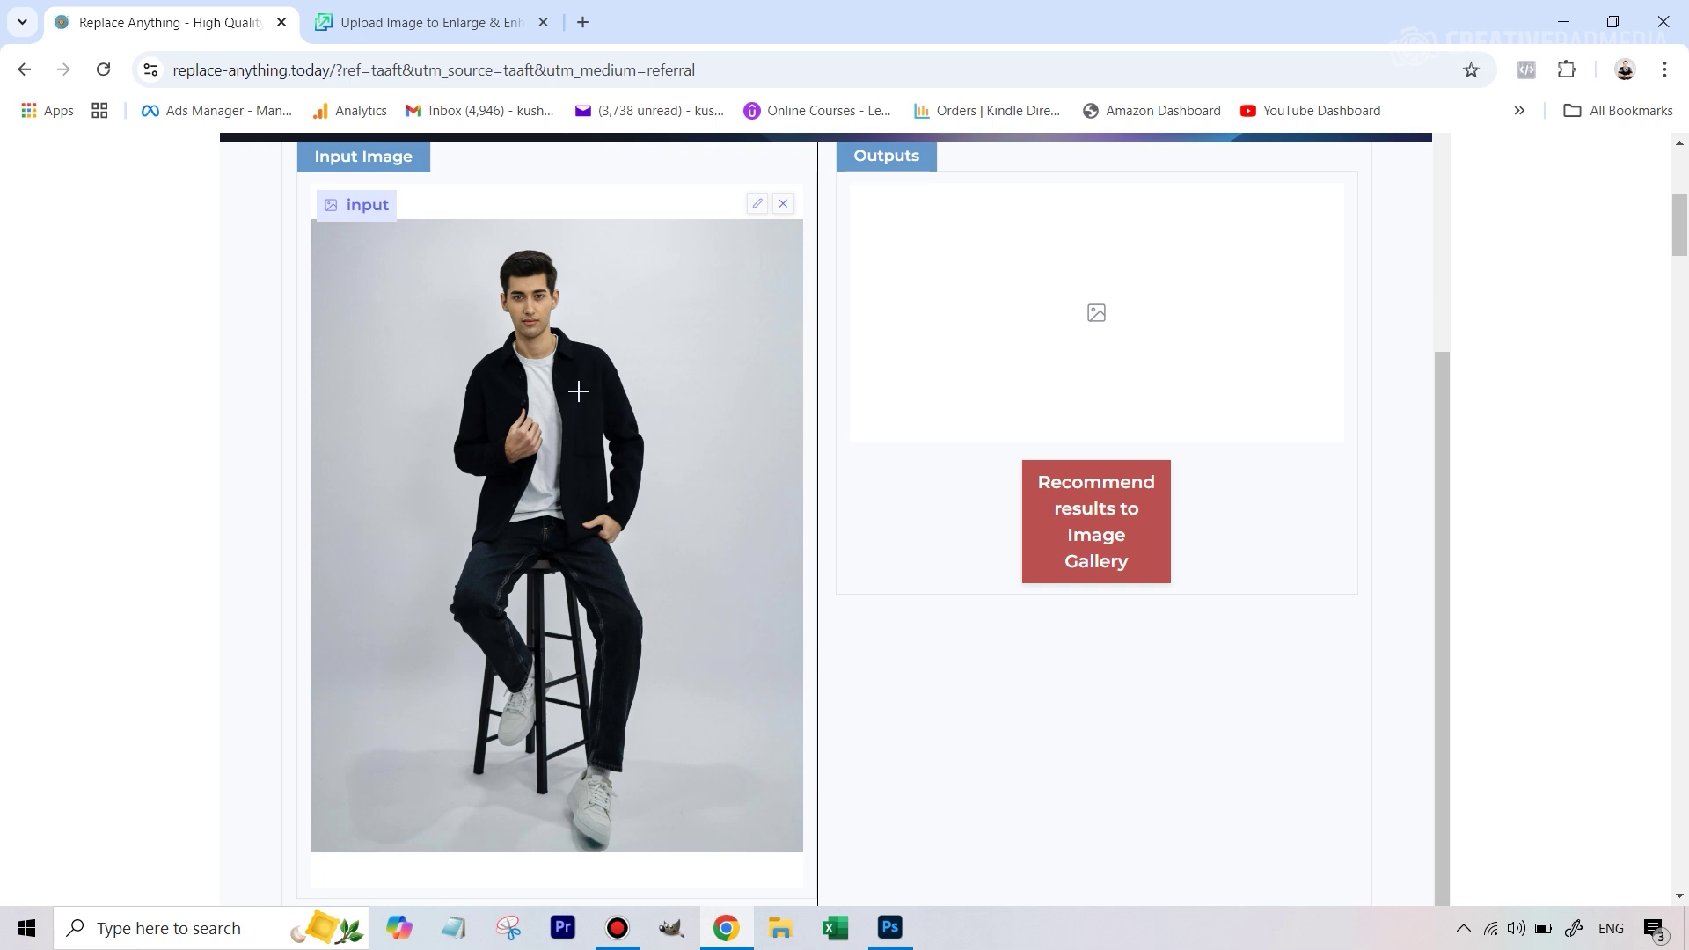
scroll(580, 391, down, 6)
scroll(655, 298, up, 2)
scroll(655, 298, up, 2)
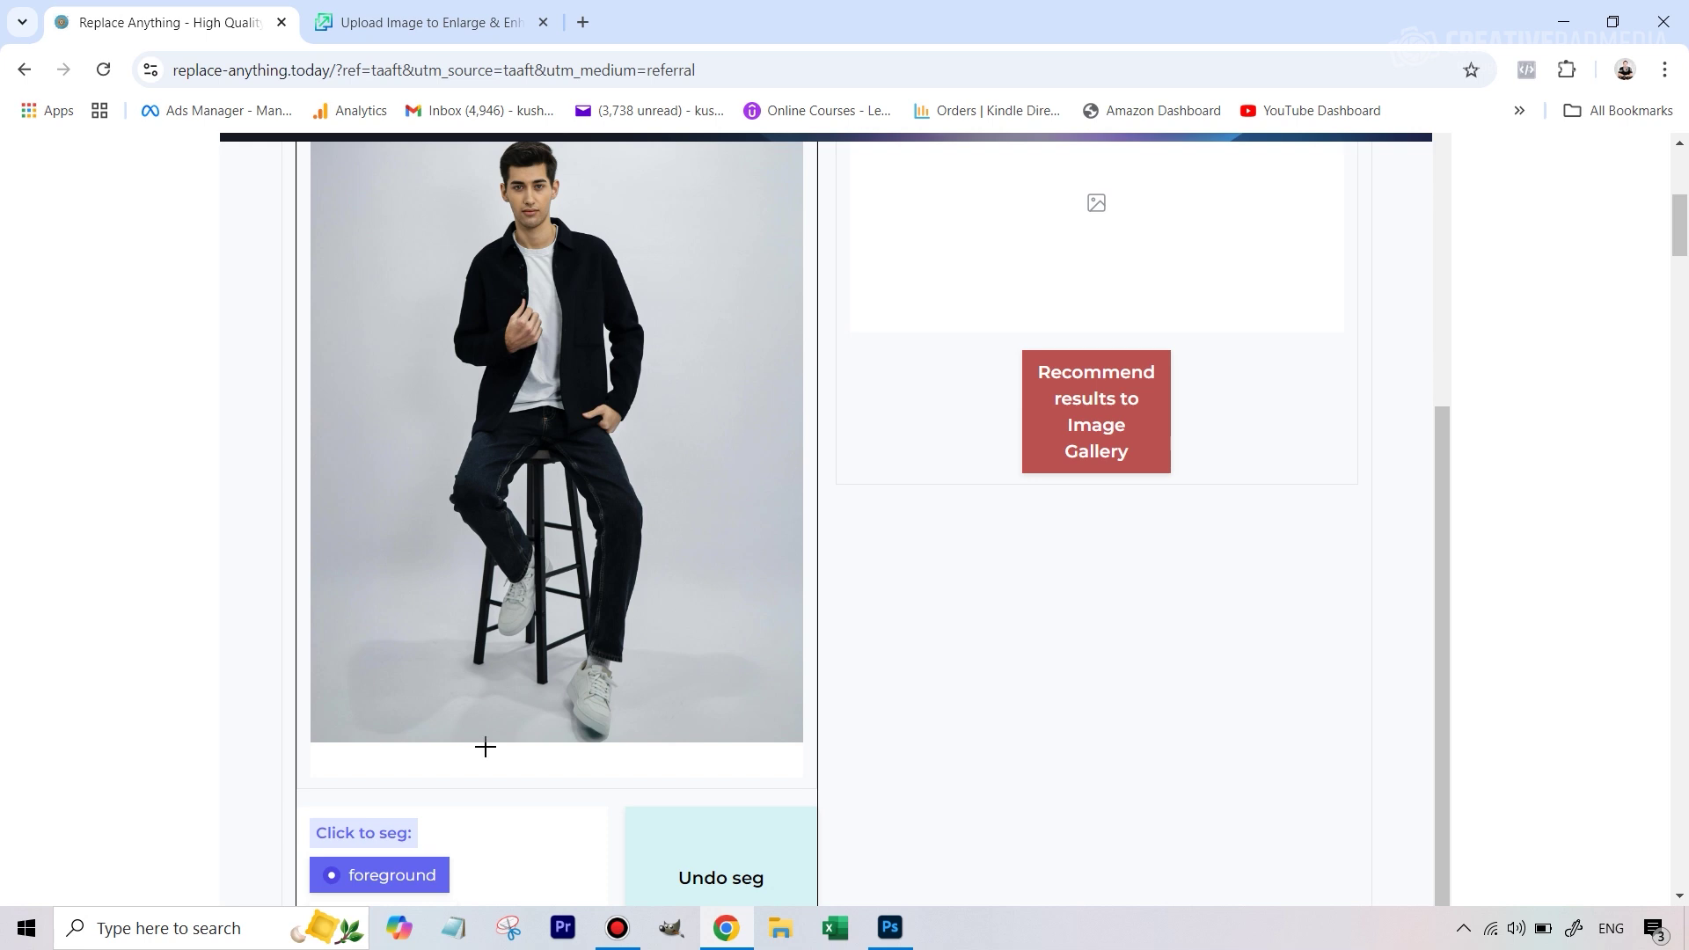
scroll(483, 742, down, 3)
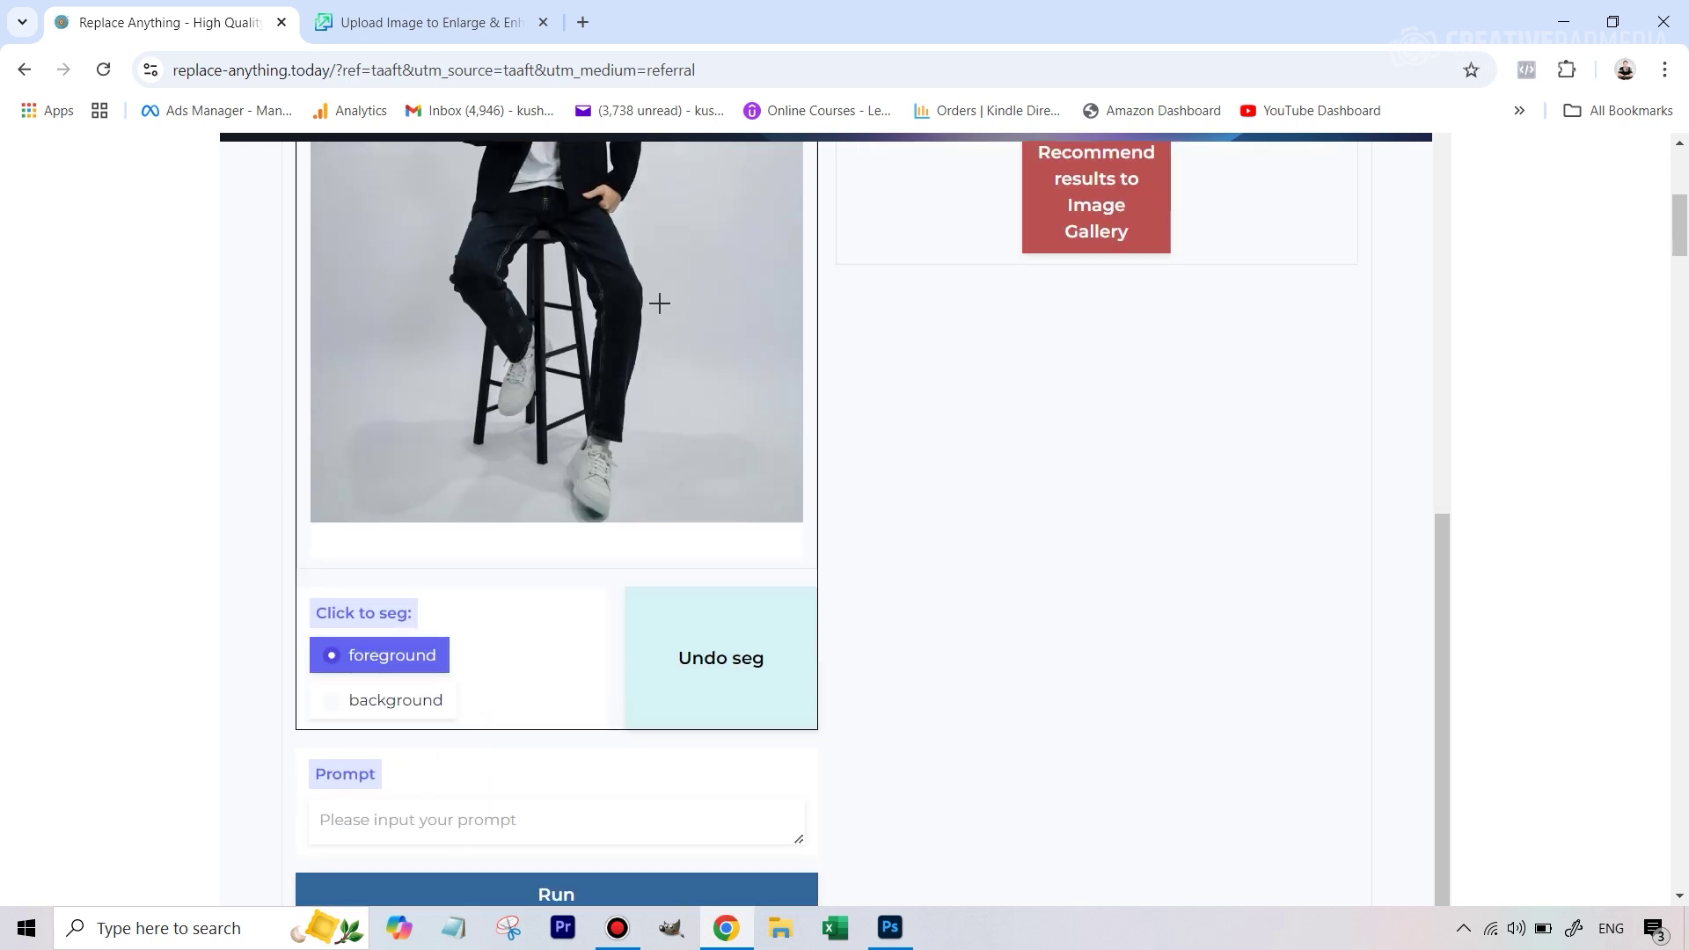
scroll(745, 293, up, 3)
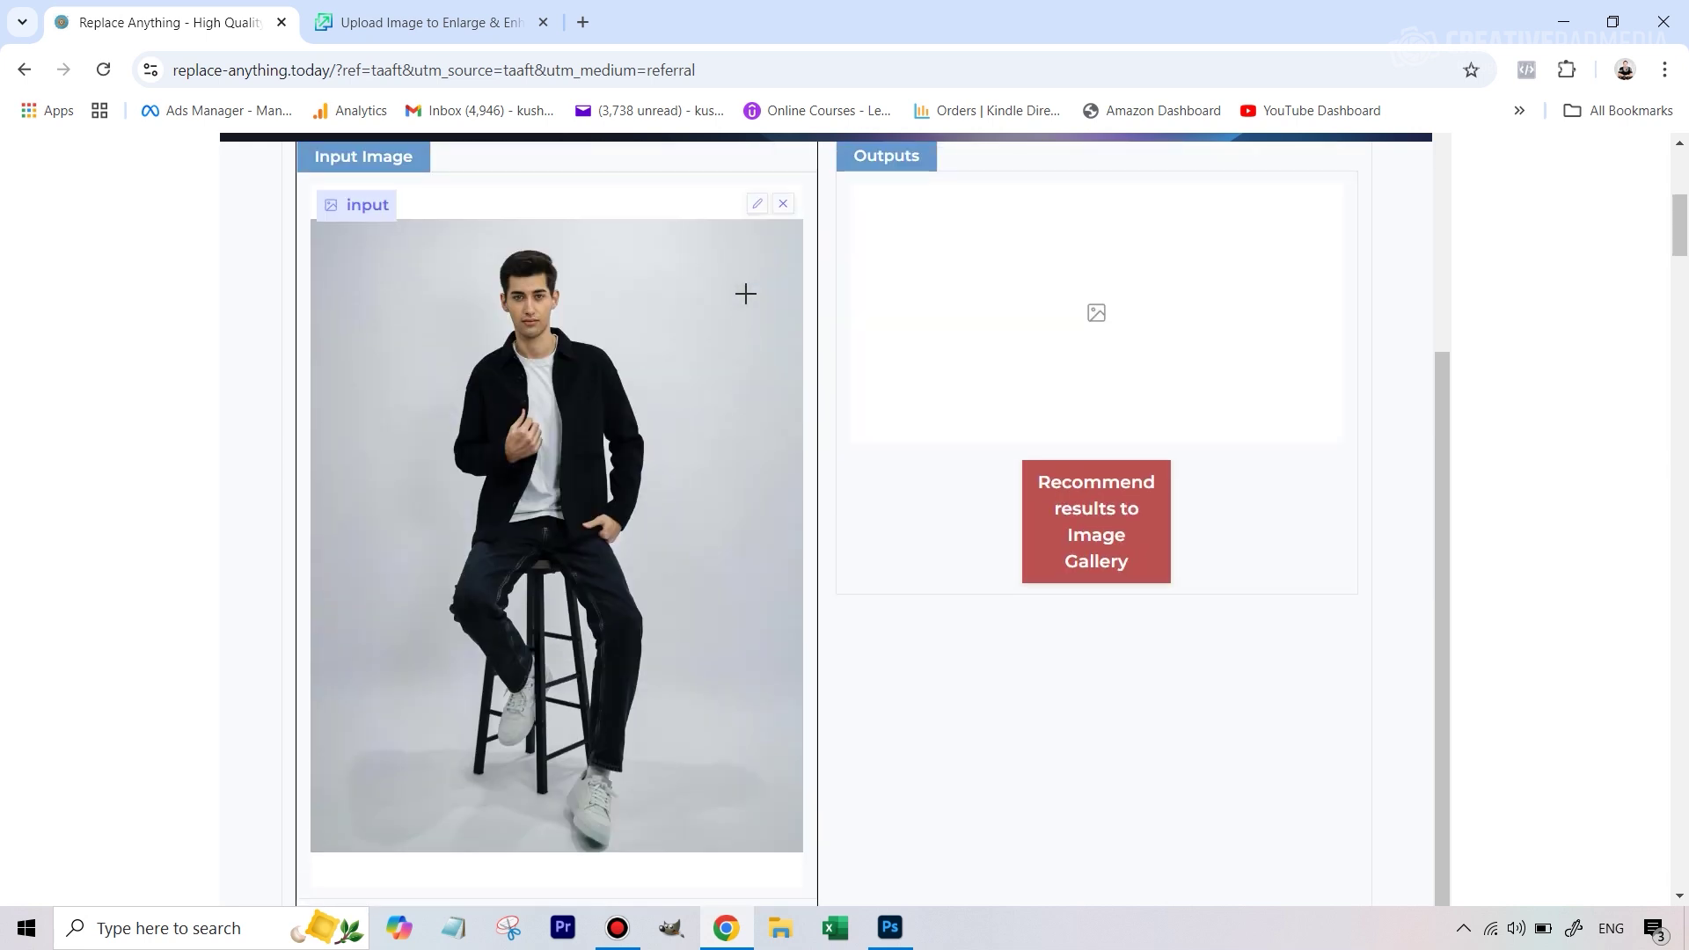
Step: Segment the black jacket as foreground with a single click point on it
click(577, 394)
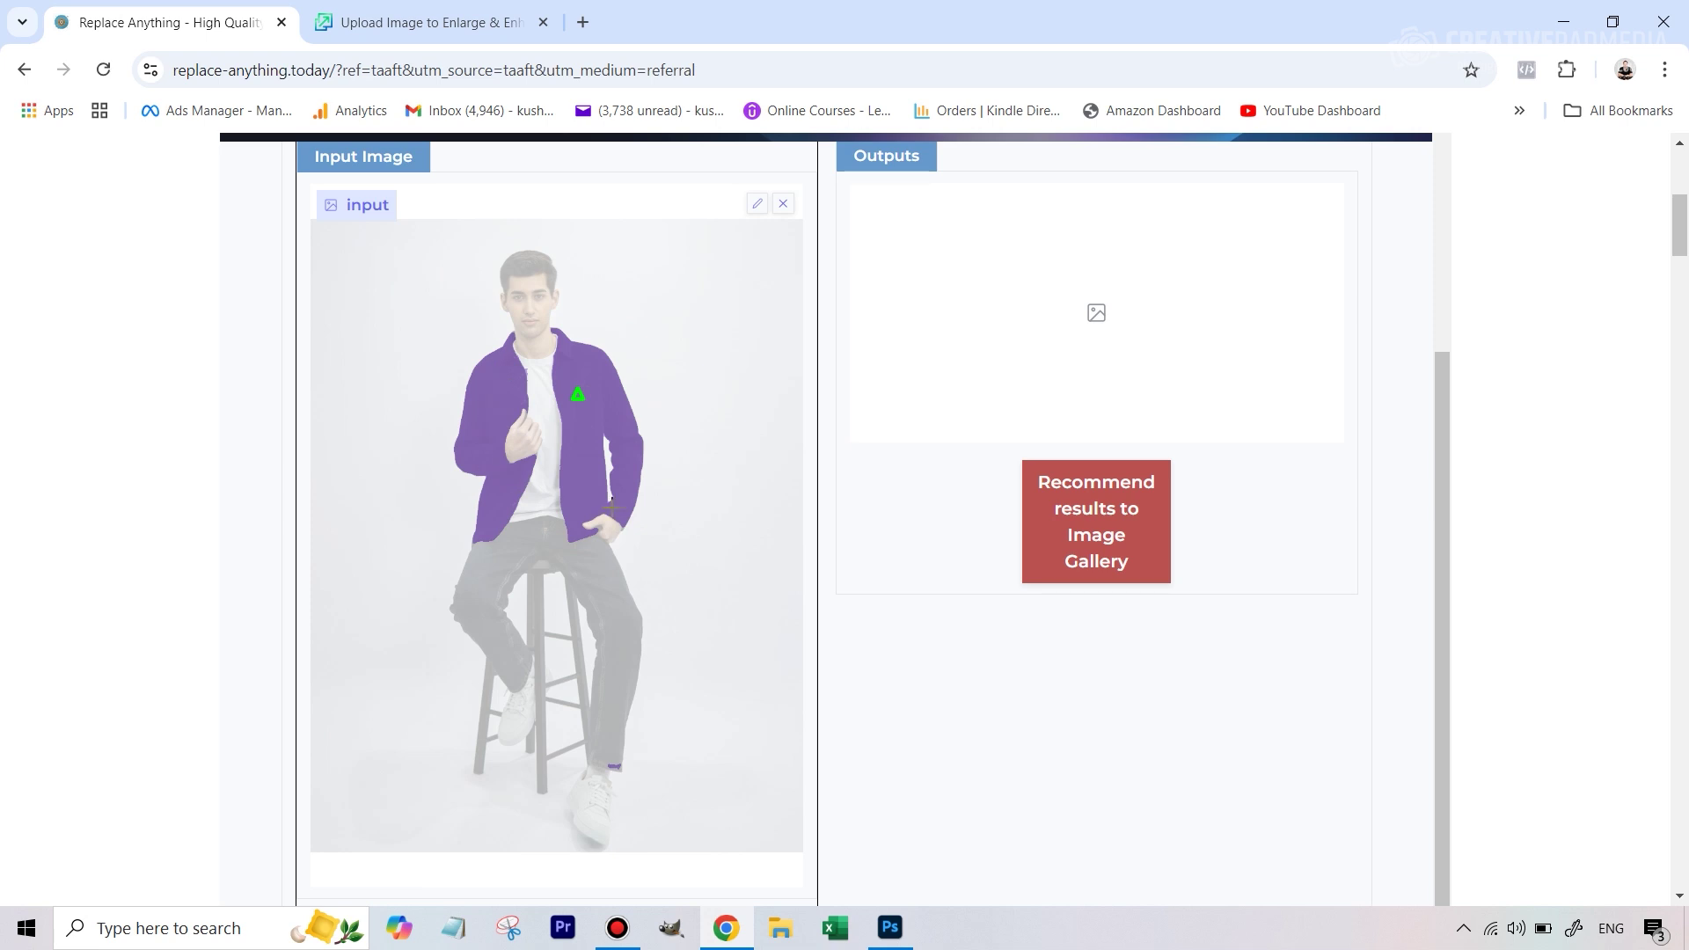
scroll(609, 500, down, 3)
scroll(607, 498, up, 3)
scroll(594, 585, down, 5)
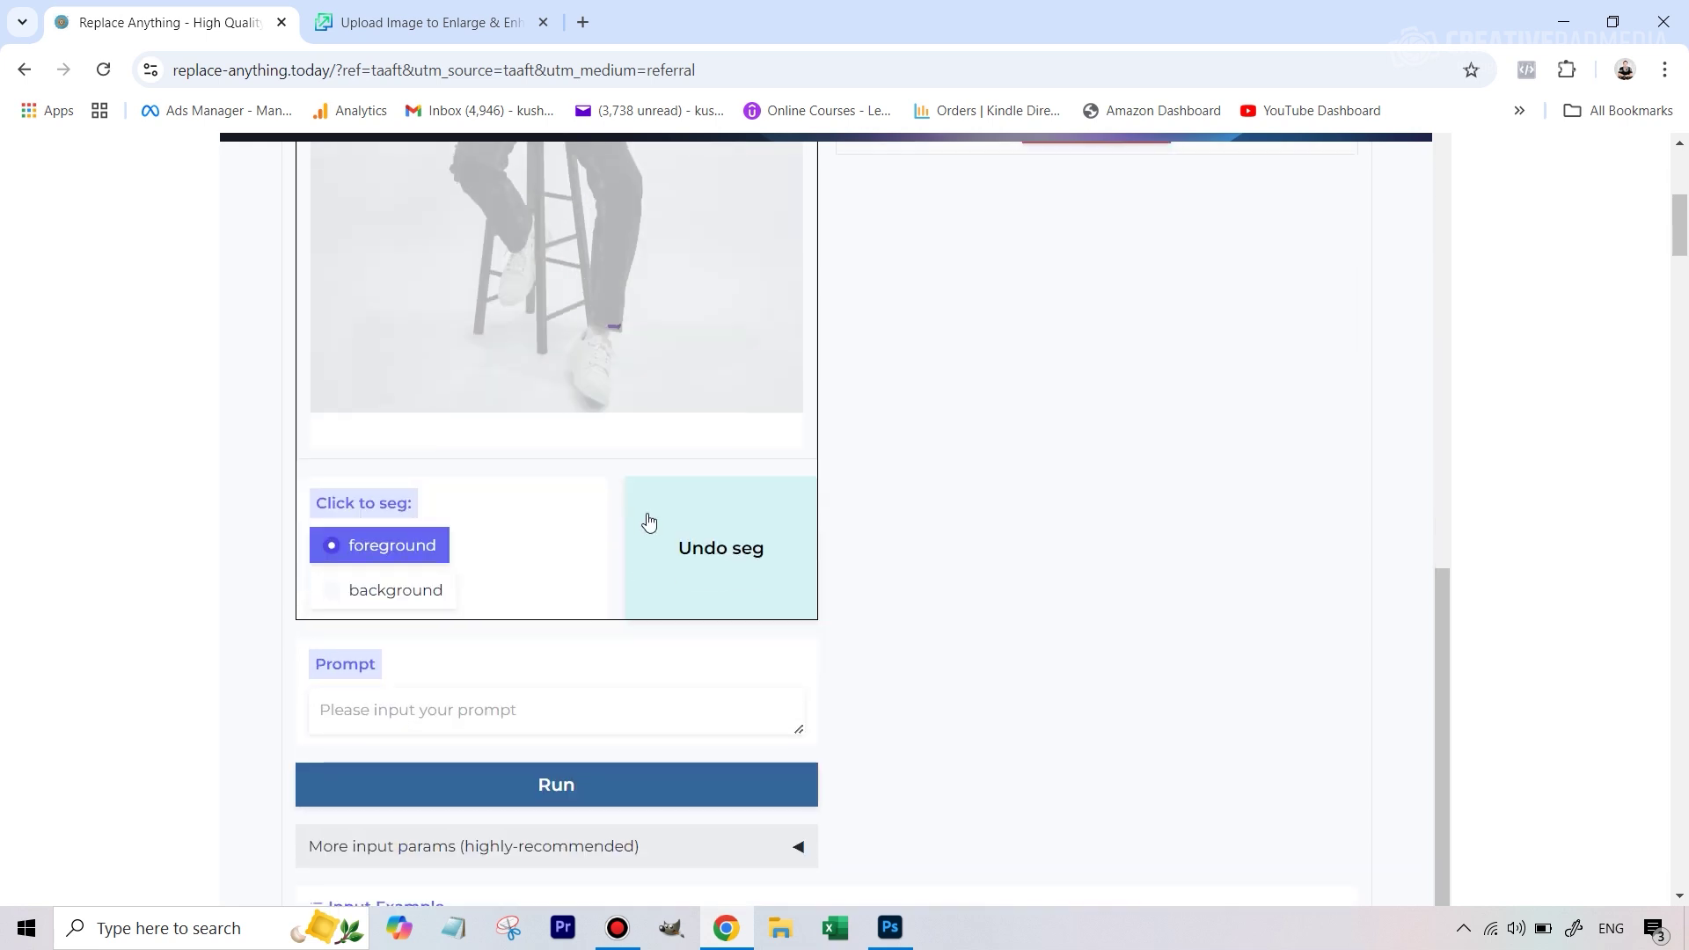
scroll(648, 522, up, 5)
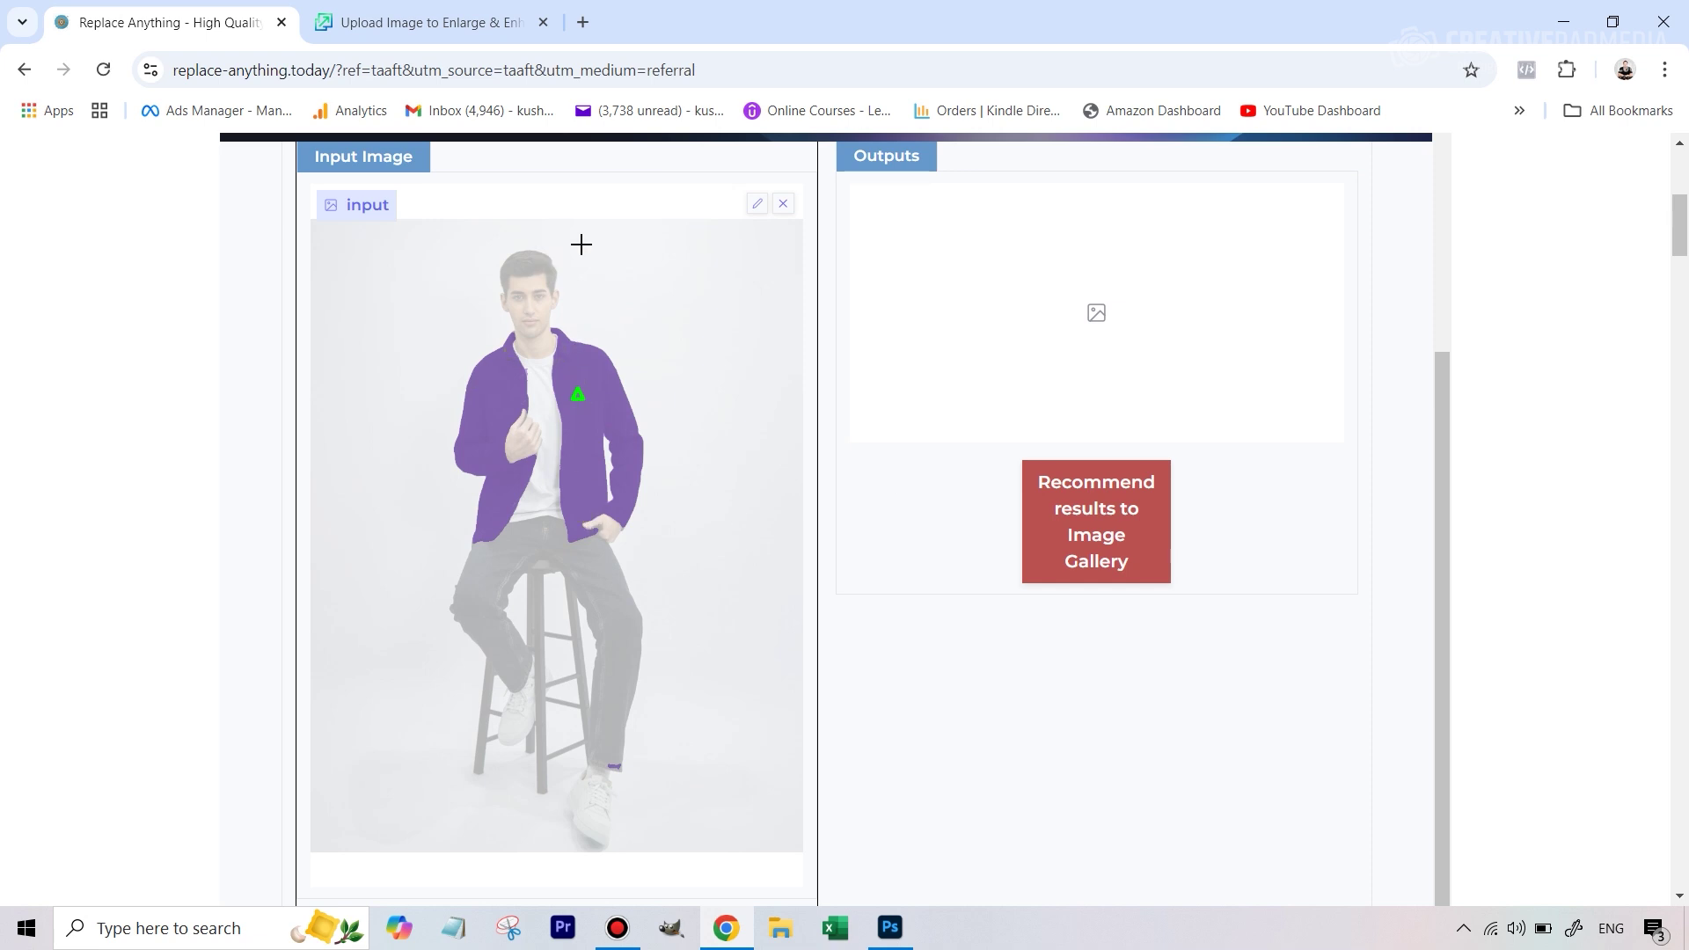
scroll(629, 758, down, 1)
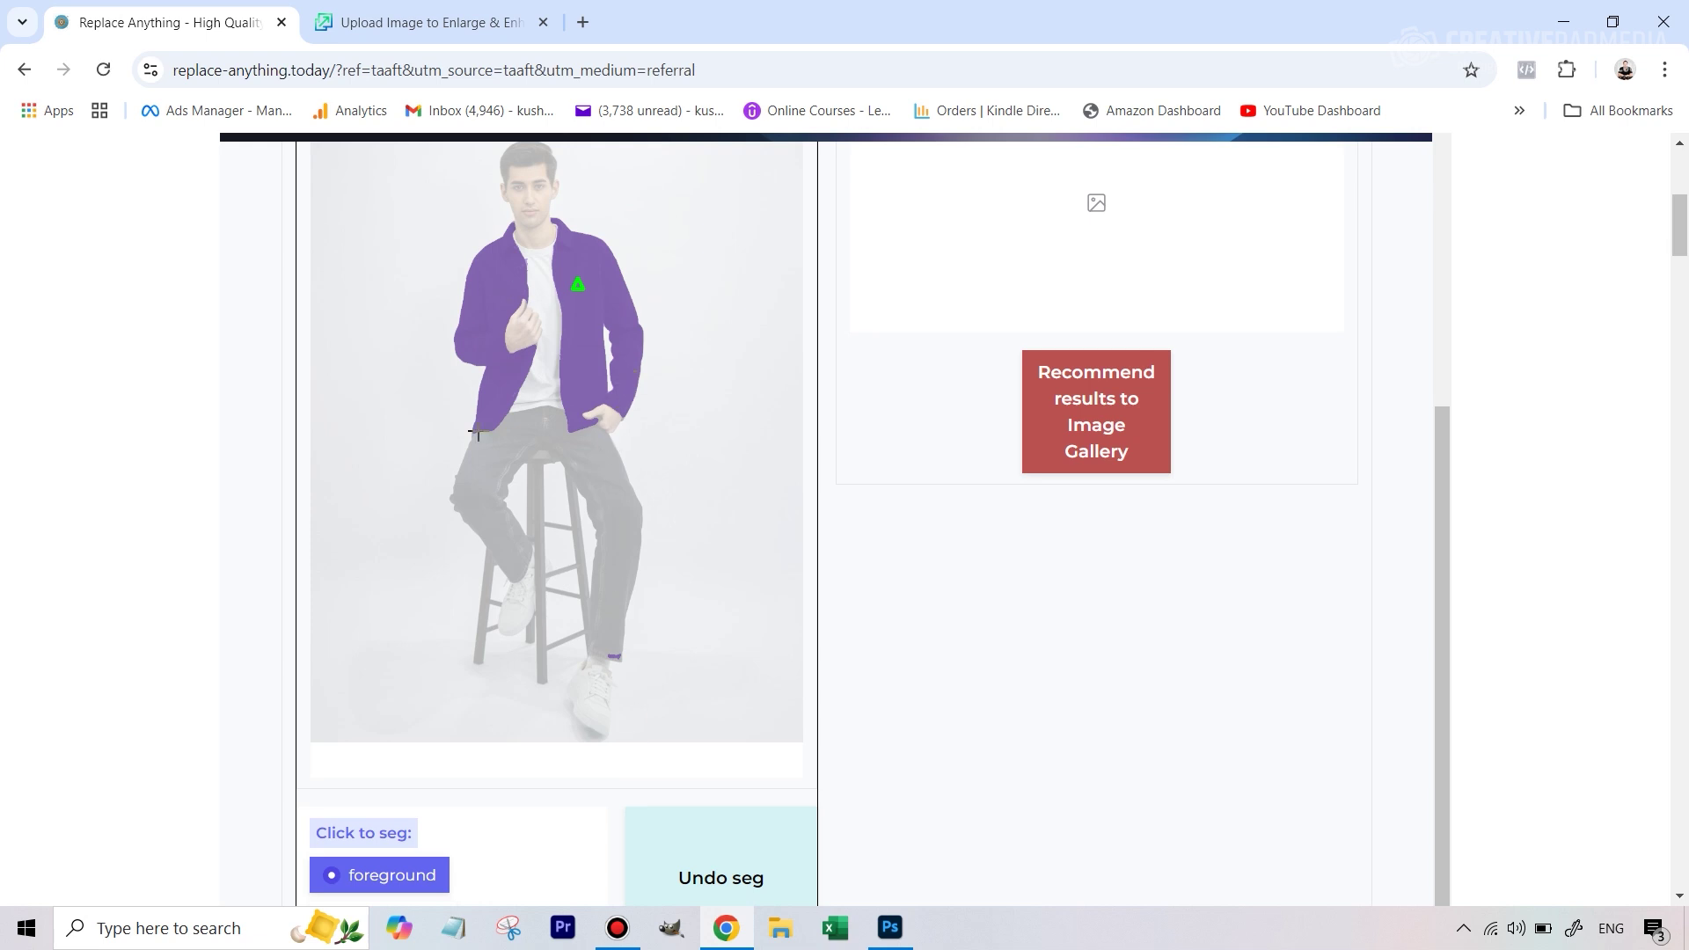
scroll(558, 472, up, 1)
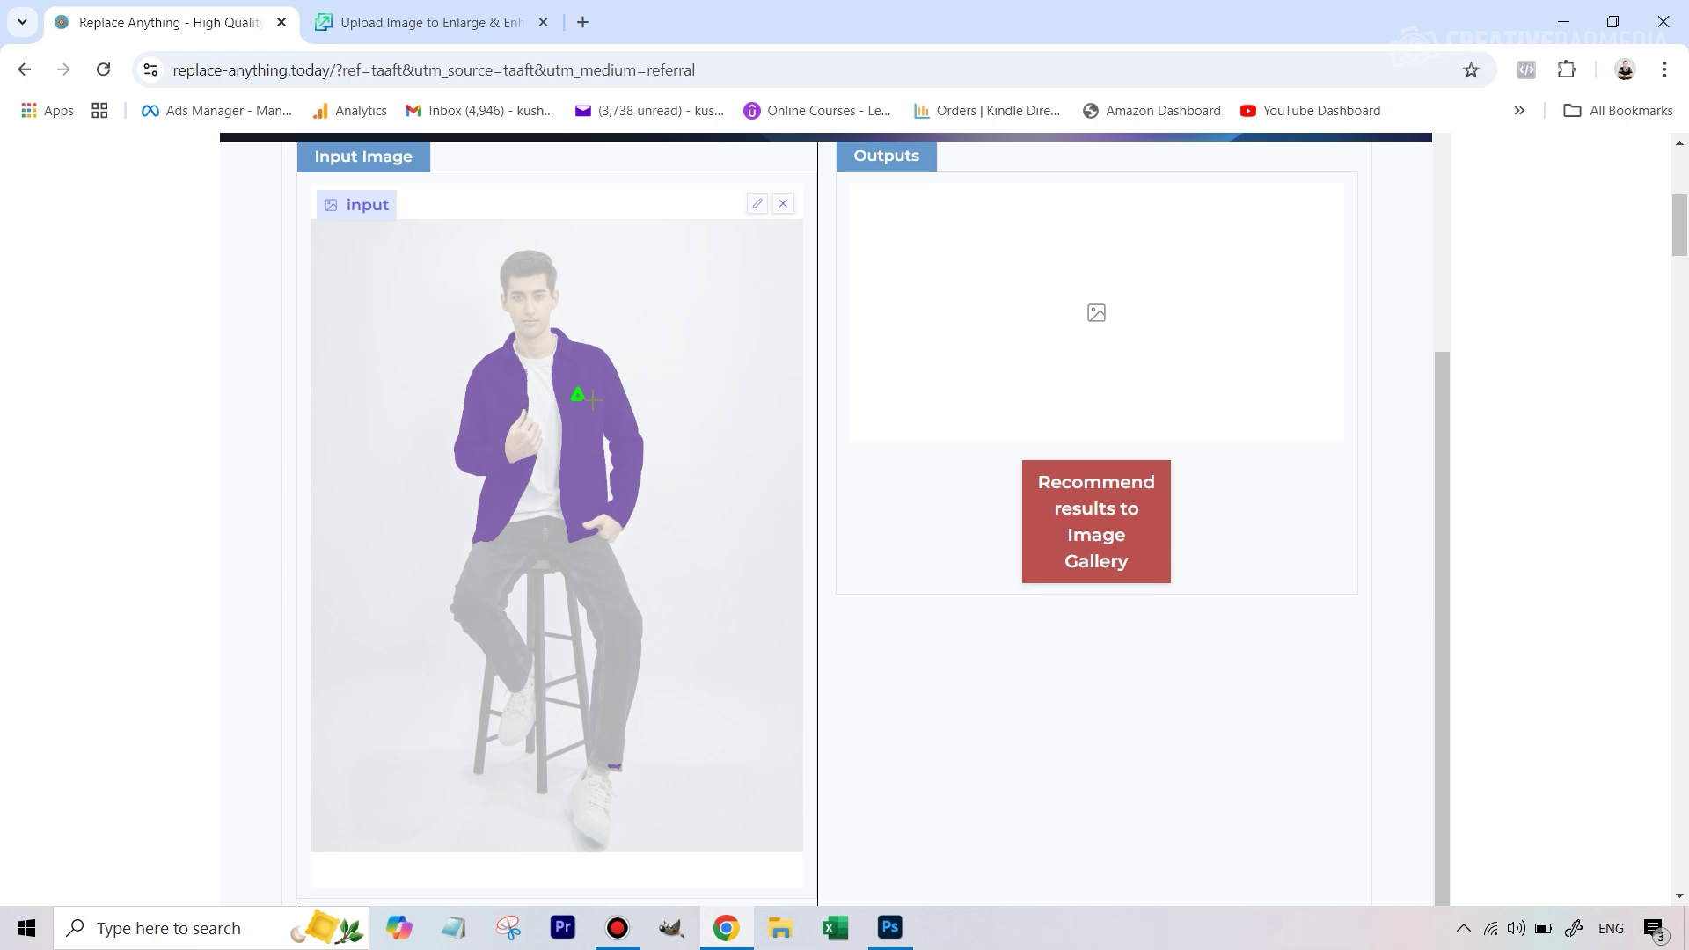
scroll(700, 454, down, 3)
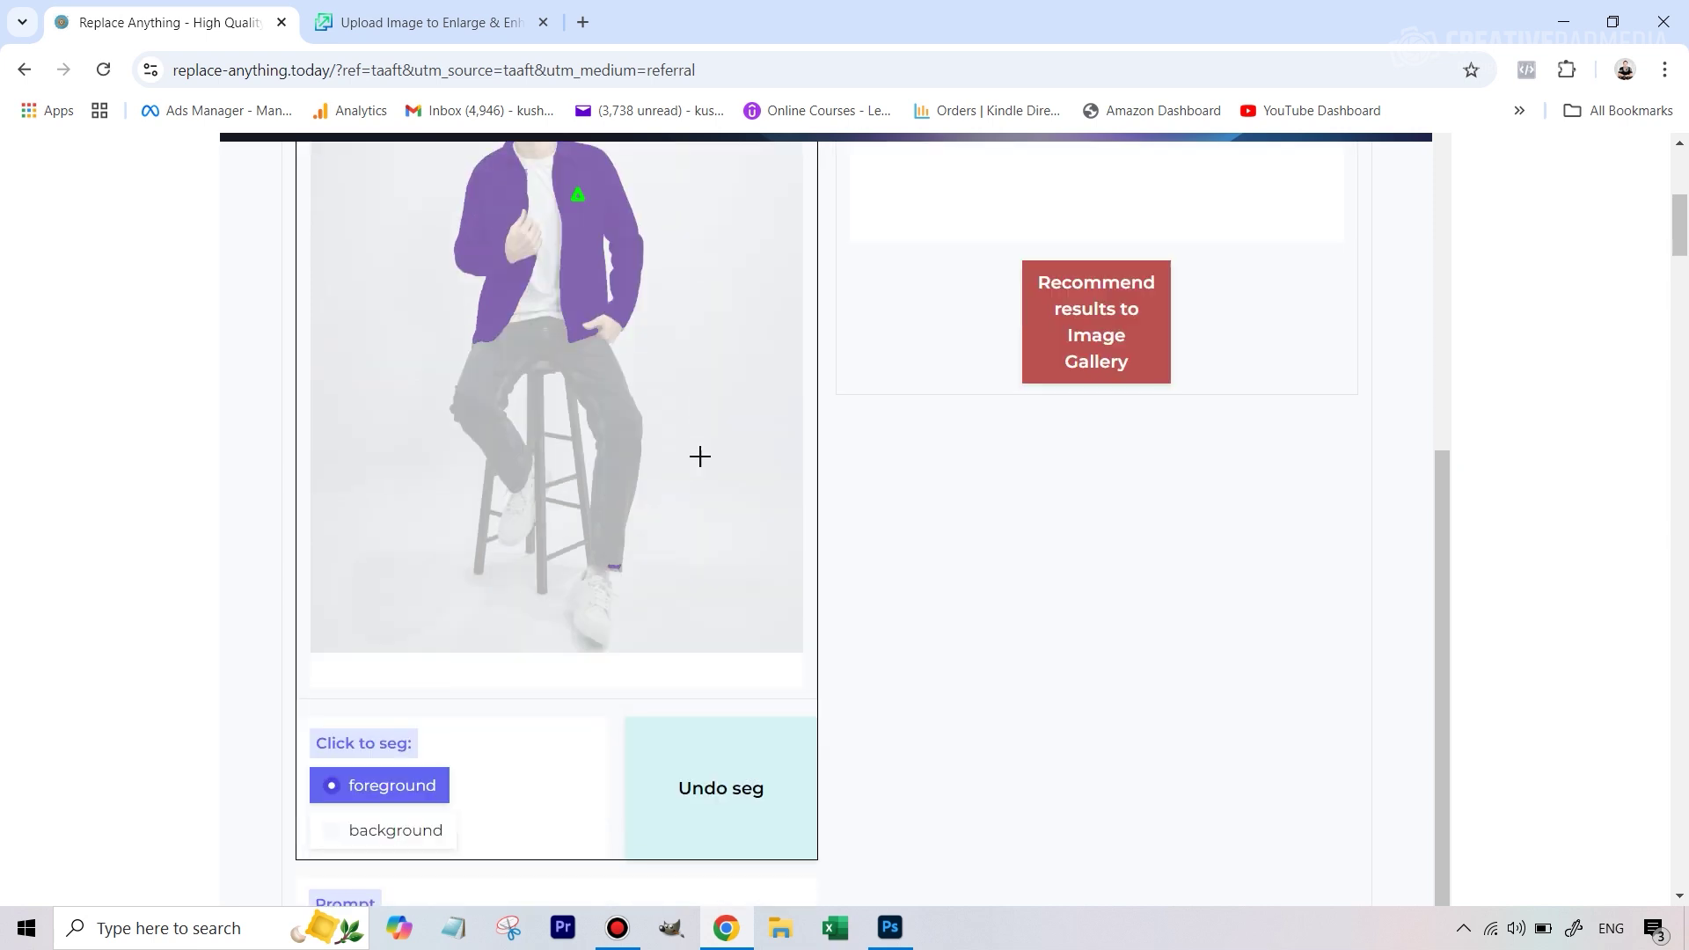
Step: Expand More input params to reveal the reference and Mask Image uploaders
scroll(700, 455, down, 4)
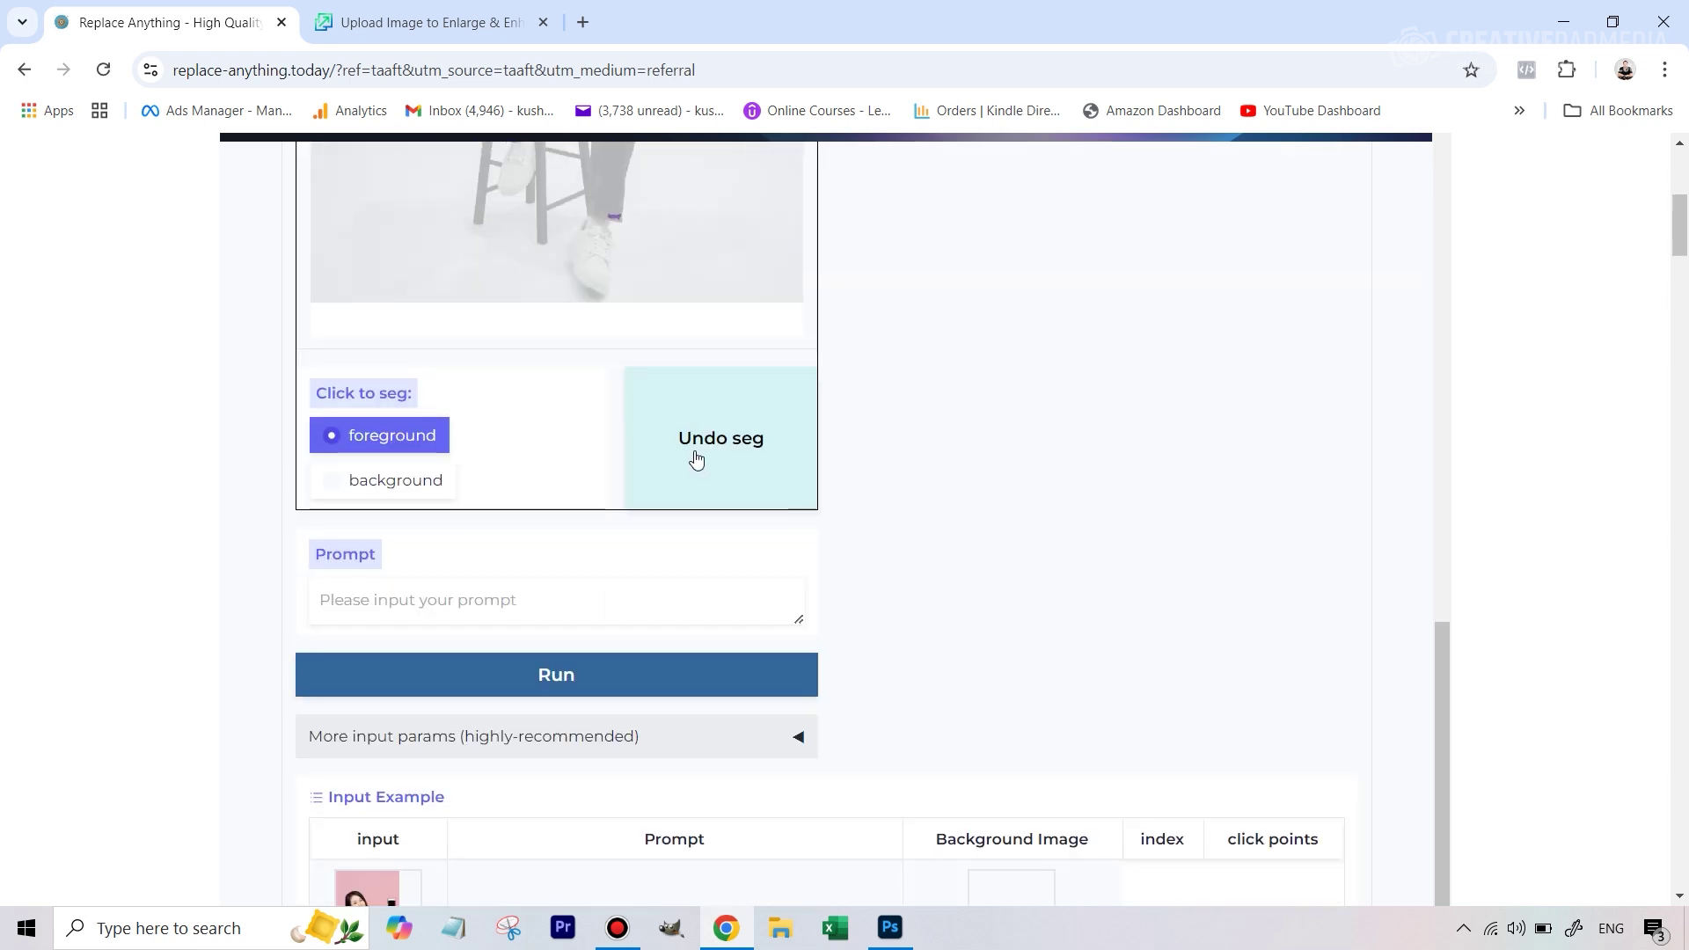
scroll(875, 741, down, 3)
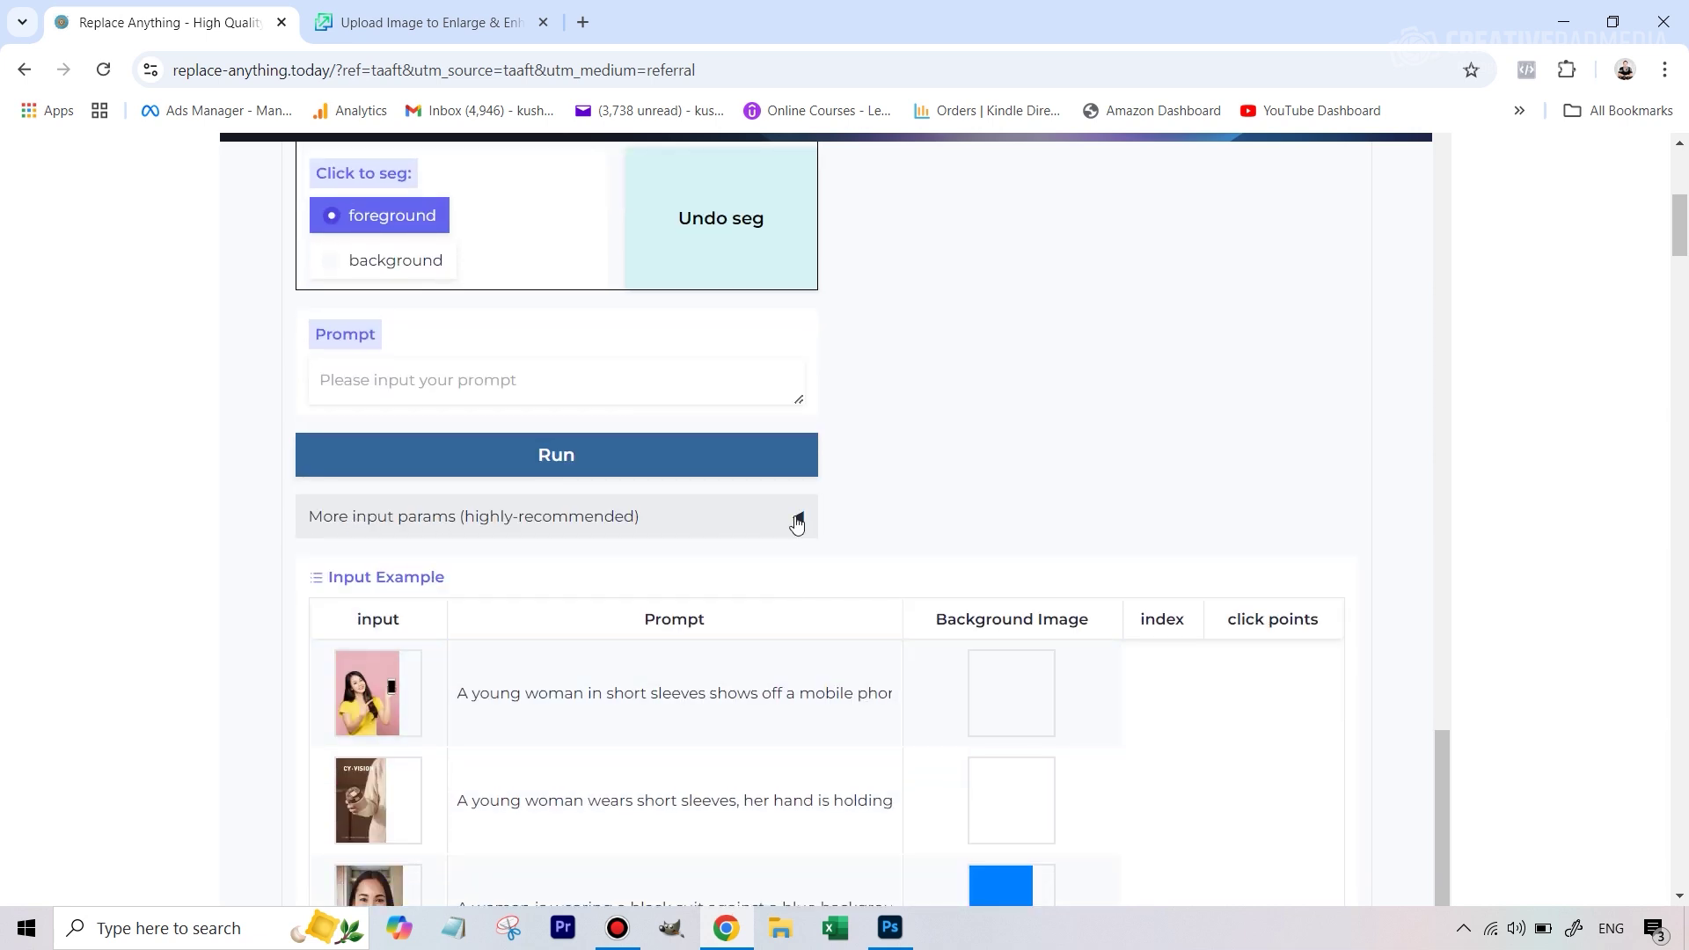
click(797, 524)
scroll(788, 599, down, 1)
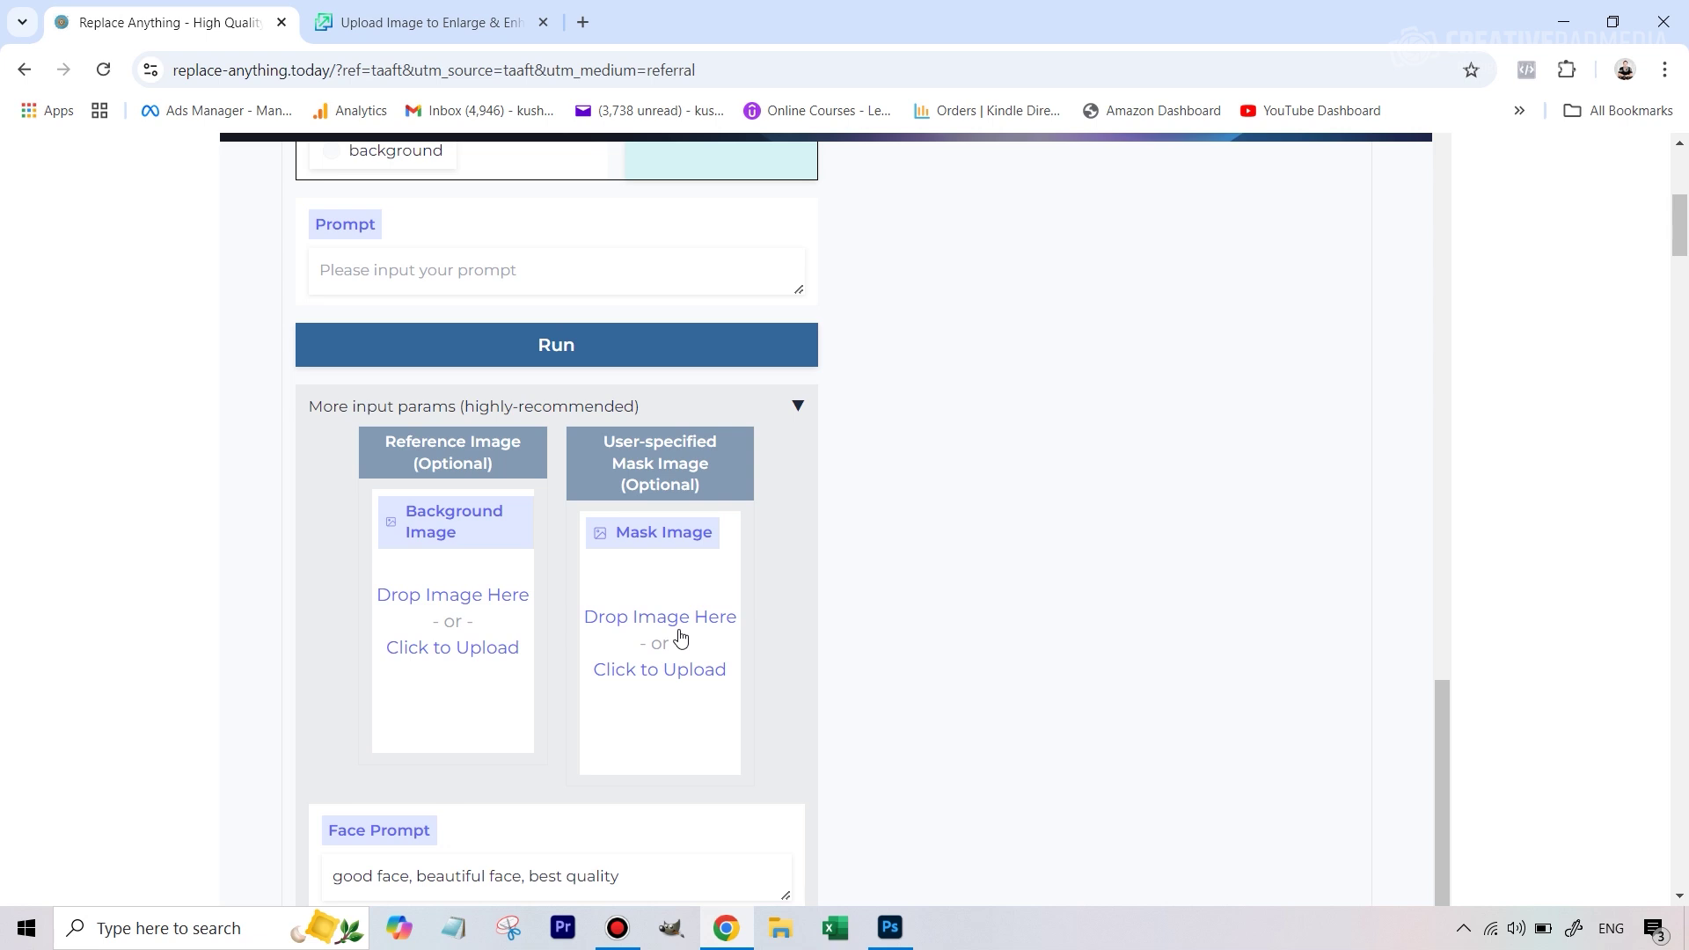
scroll(920, 530, up, 10)
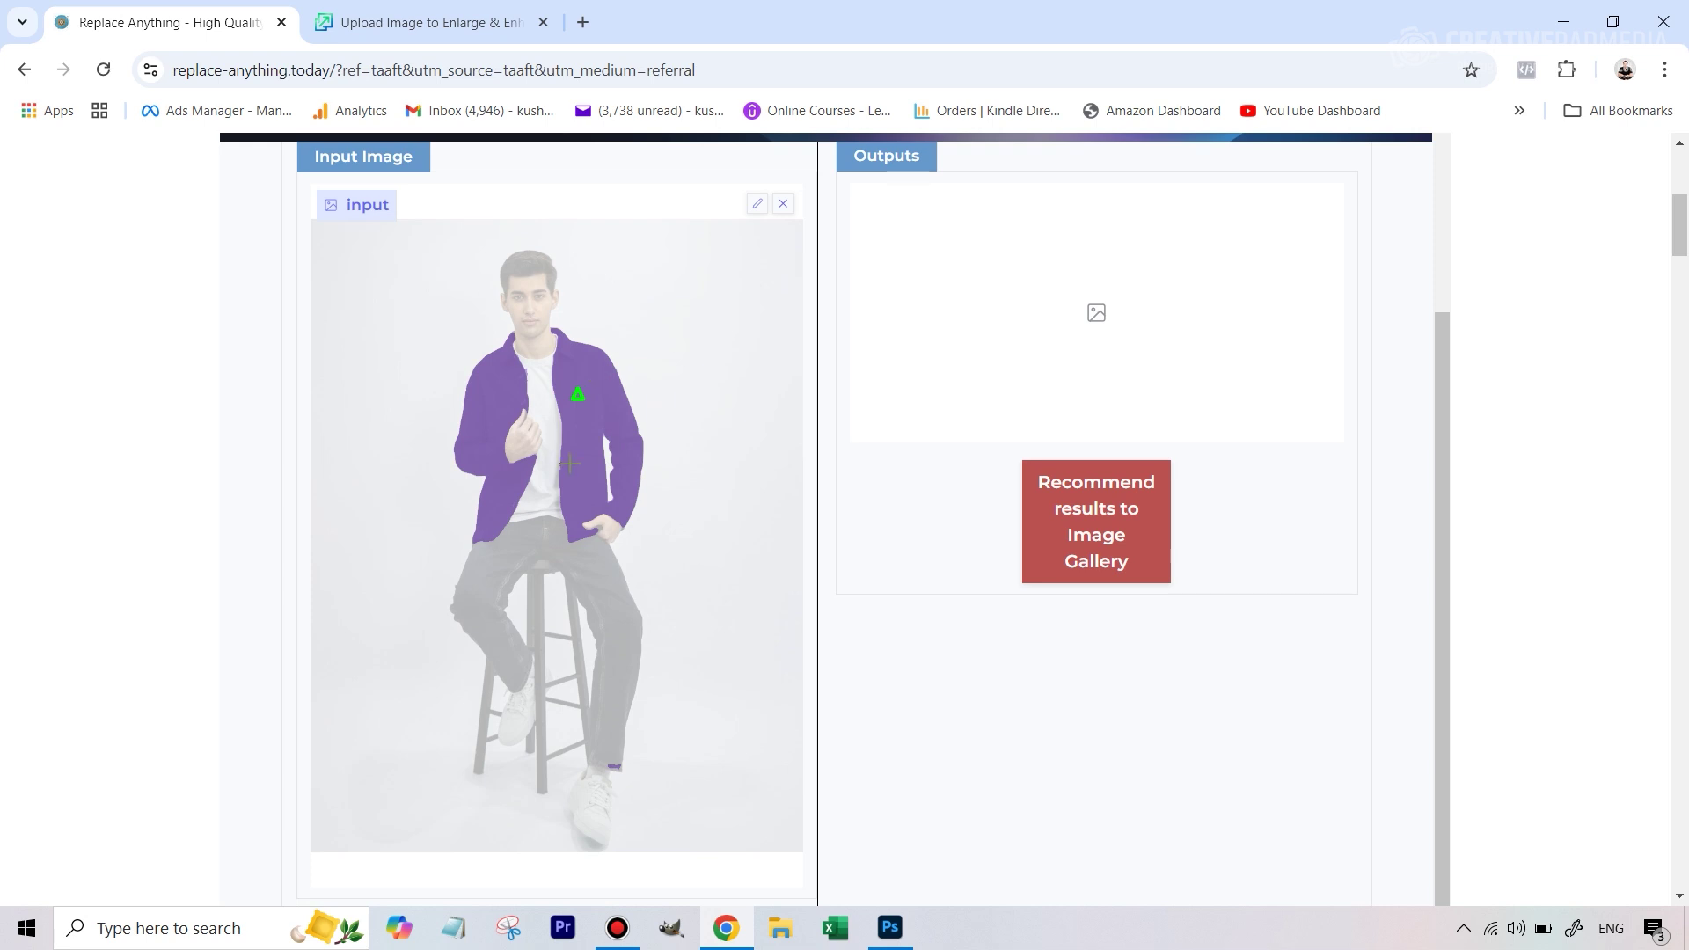
Step: Bring up the seated man's 2400 x 3000 px photo in Photoshop
scroll(631, 627, down, 3)
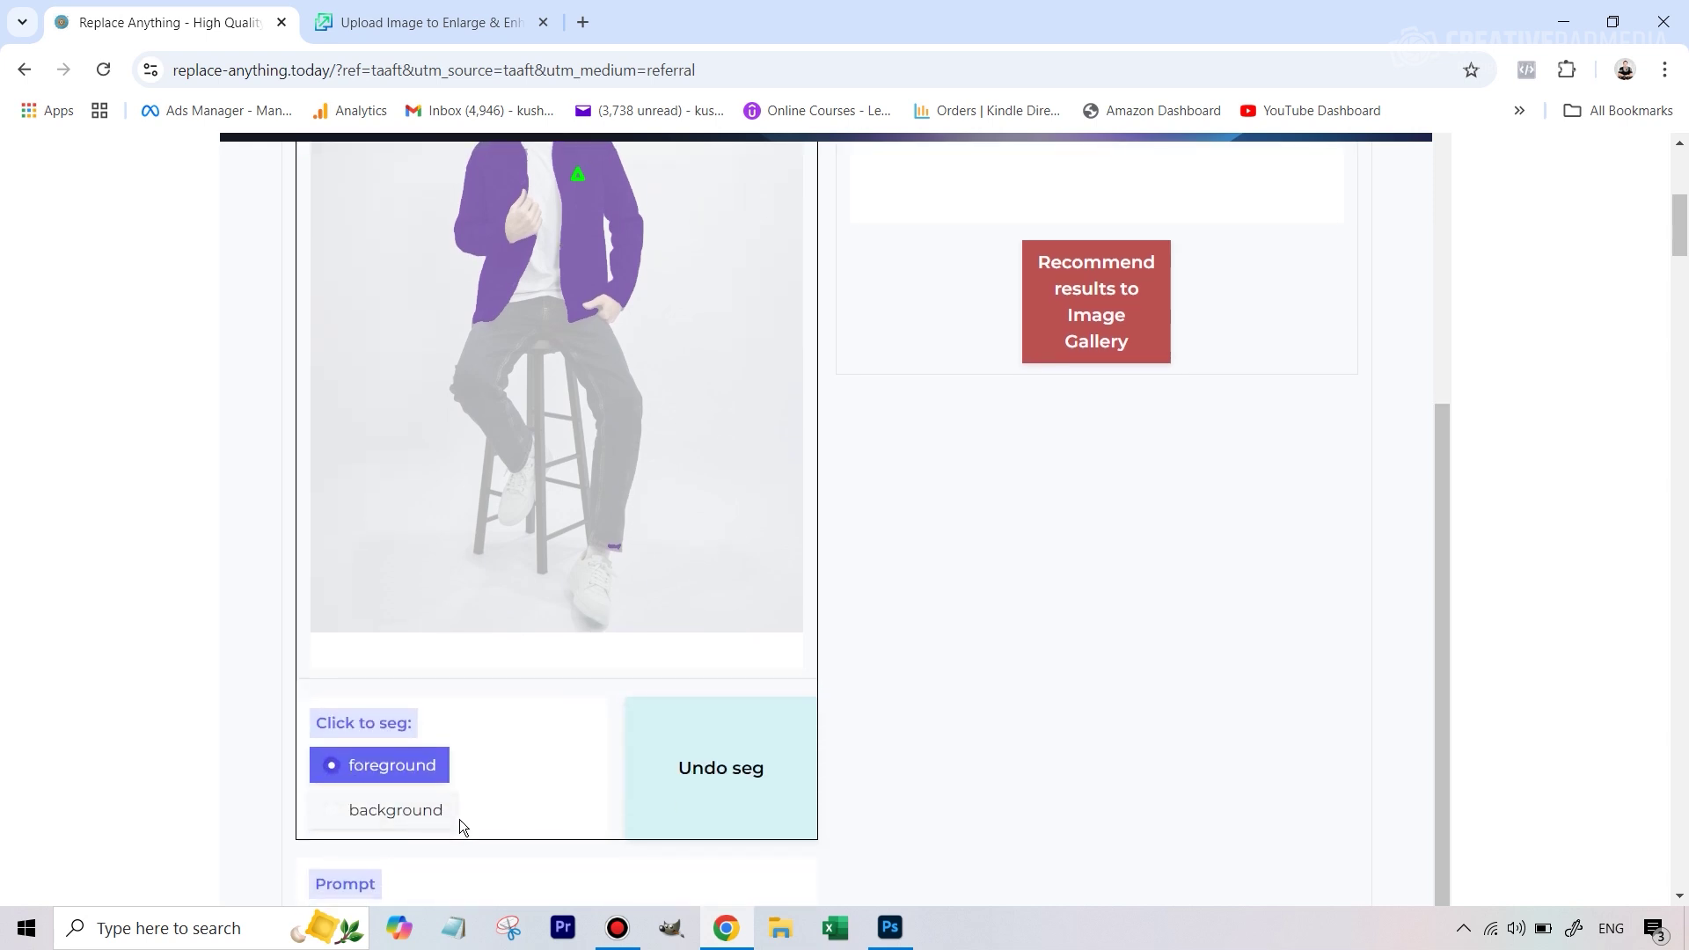
scroll(456, 744, down, 3)
click(904, 930)
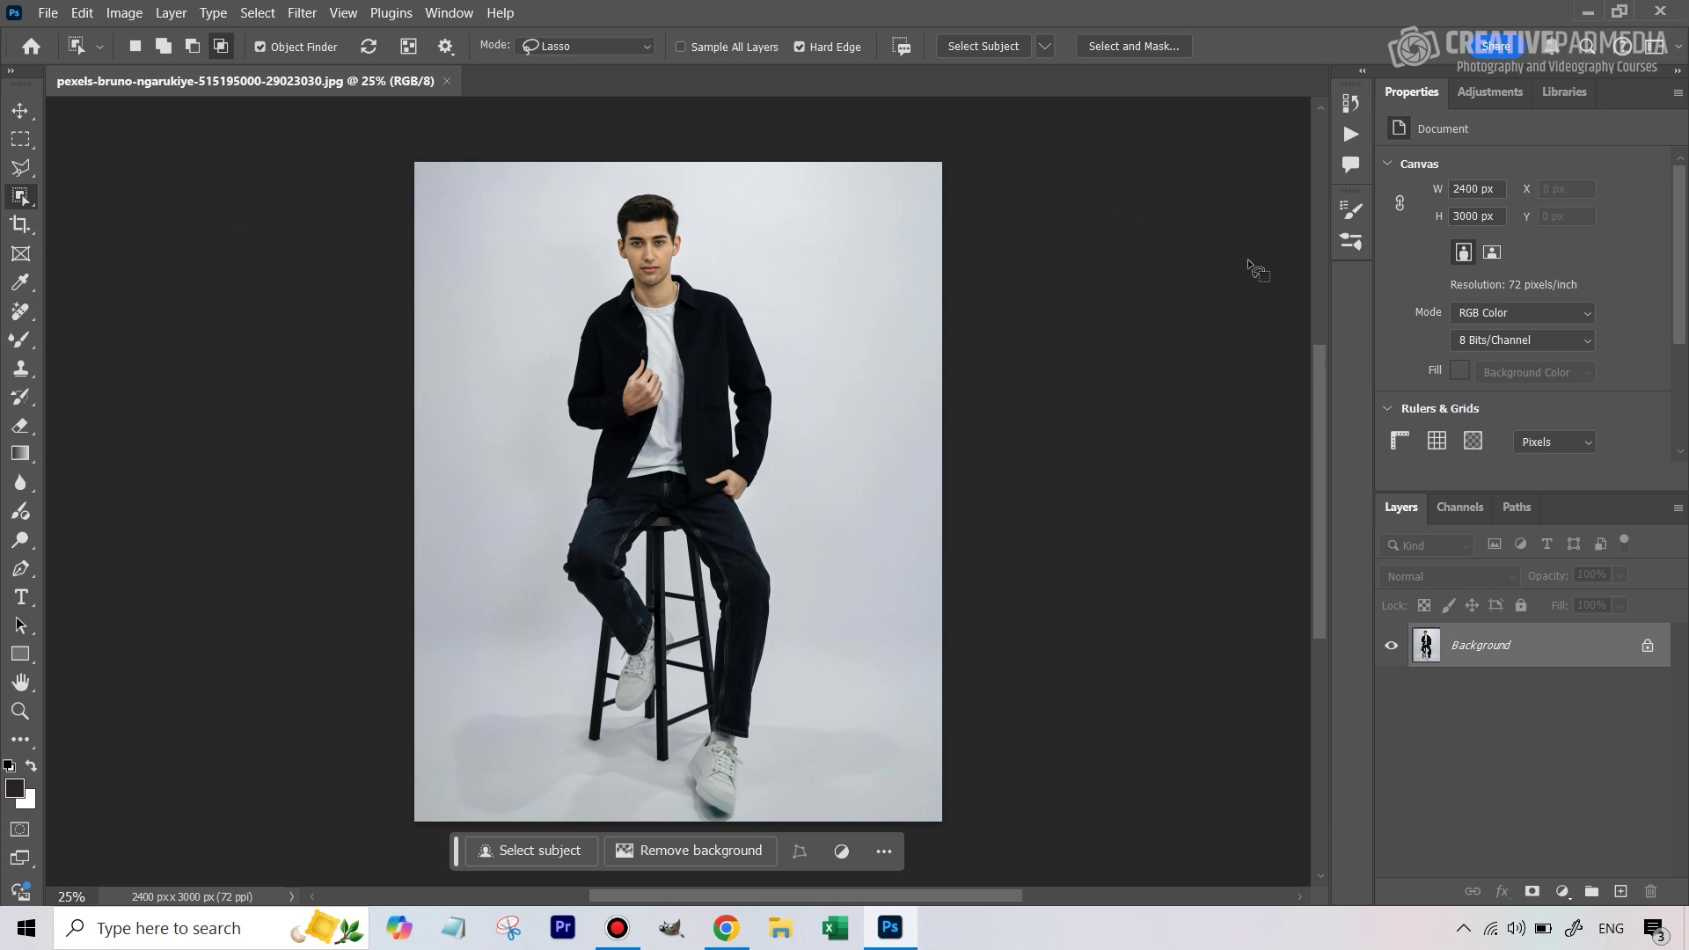
Step: Choose the Object Selection Tool and zoom in on the man's chest and jacket
right_click(29, 196)
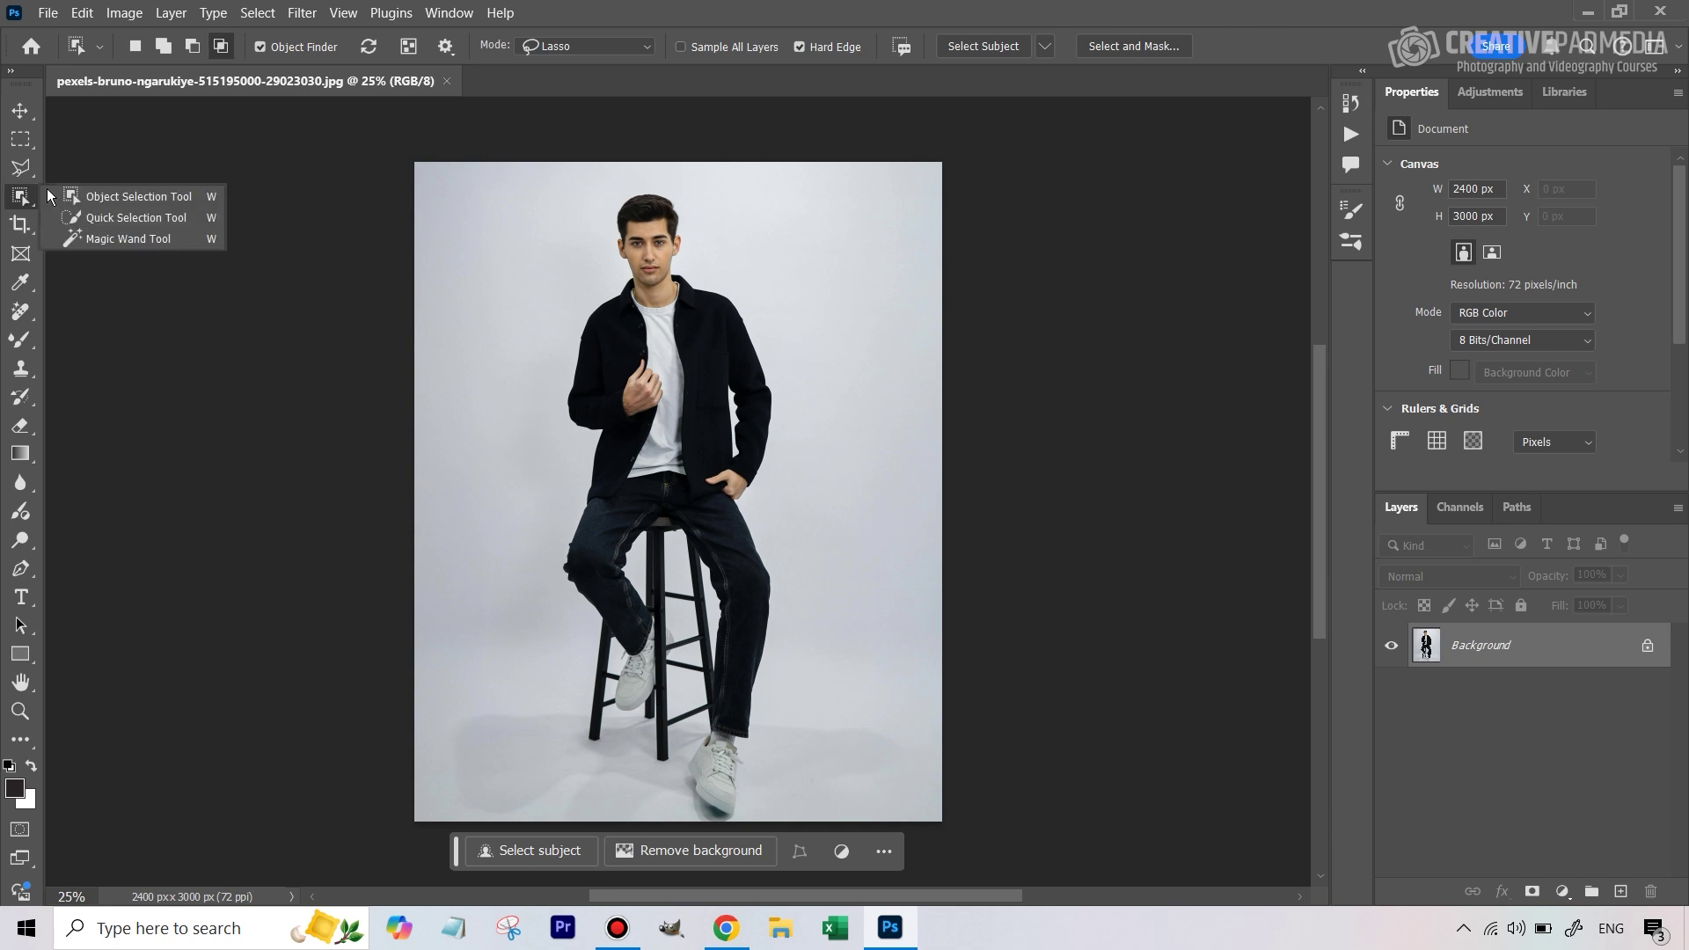
click(129, 199)
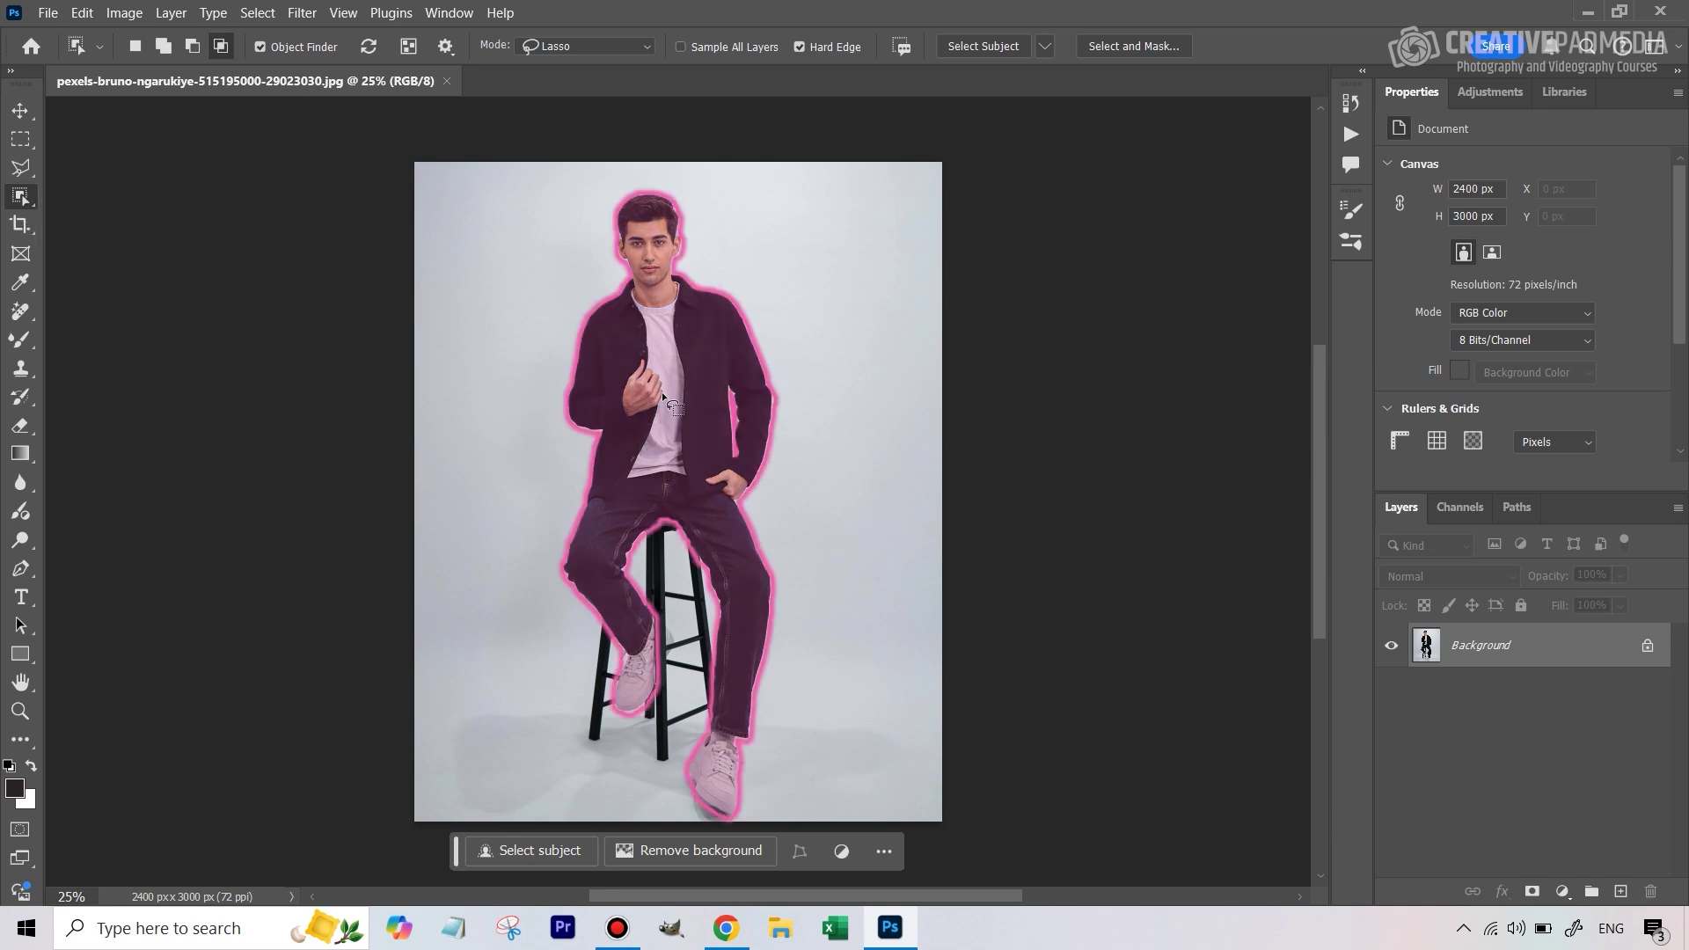
key(z)
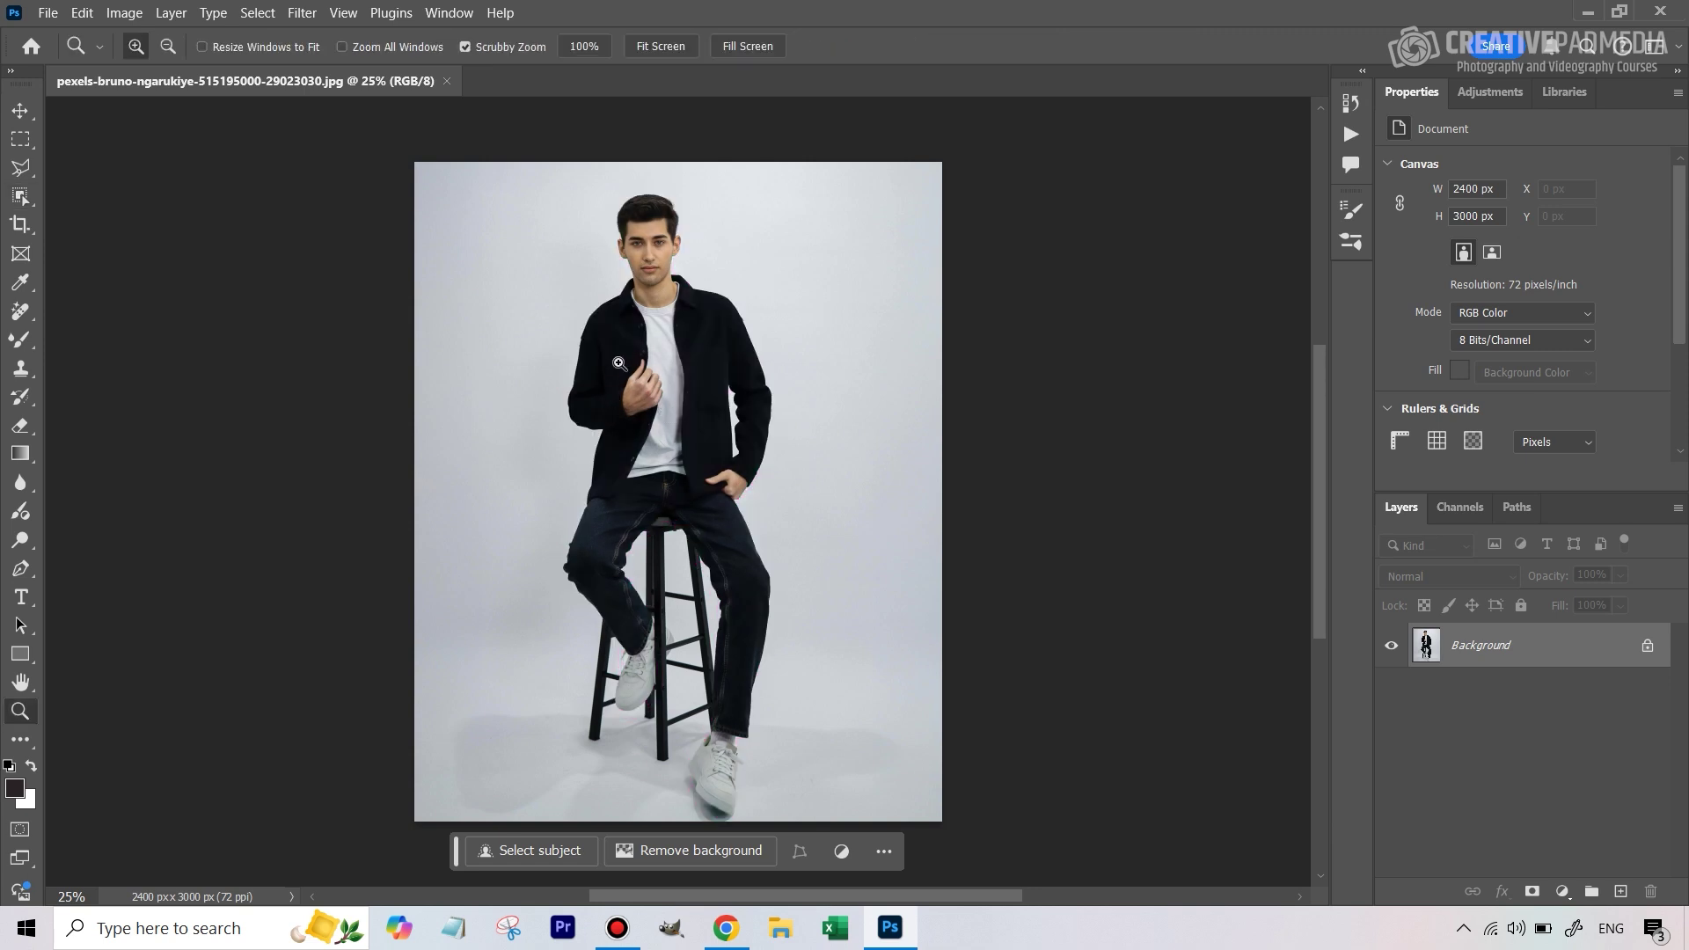
drag(621, 361, 681, 357)
alt+click(680, 357)
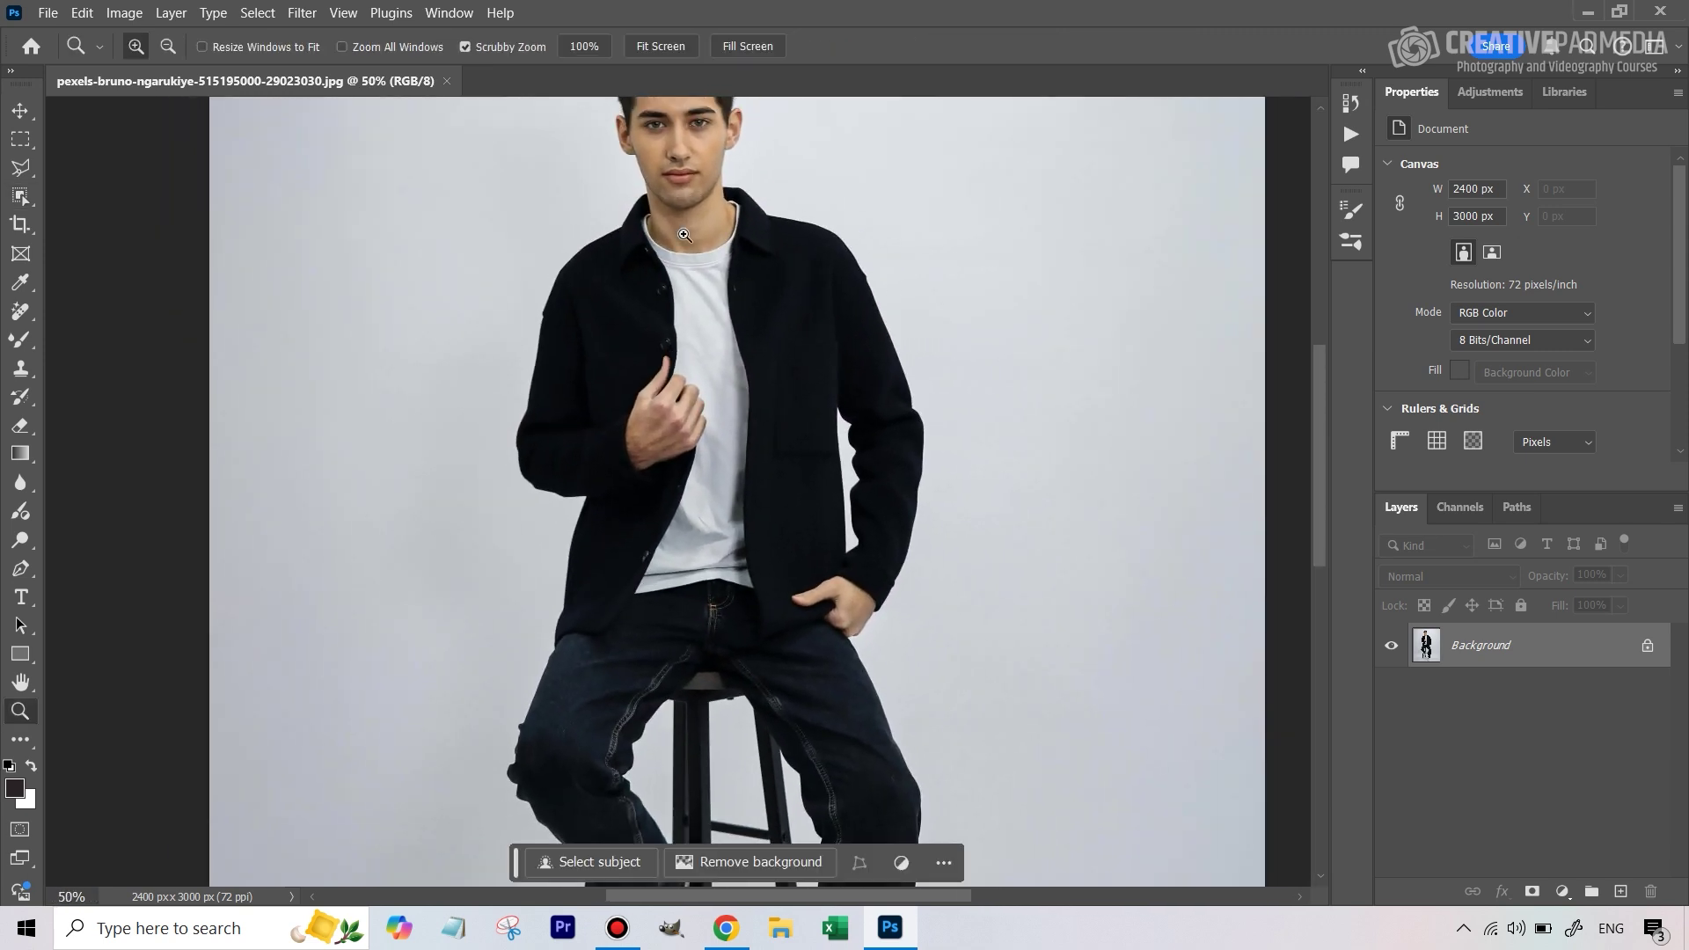
click(18, 202)
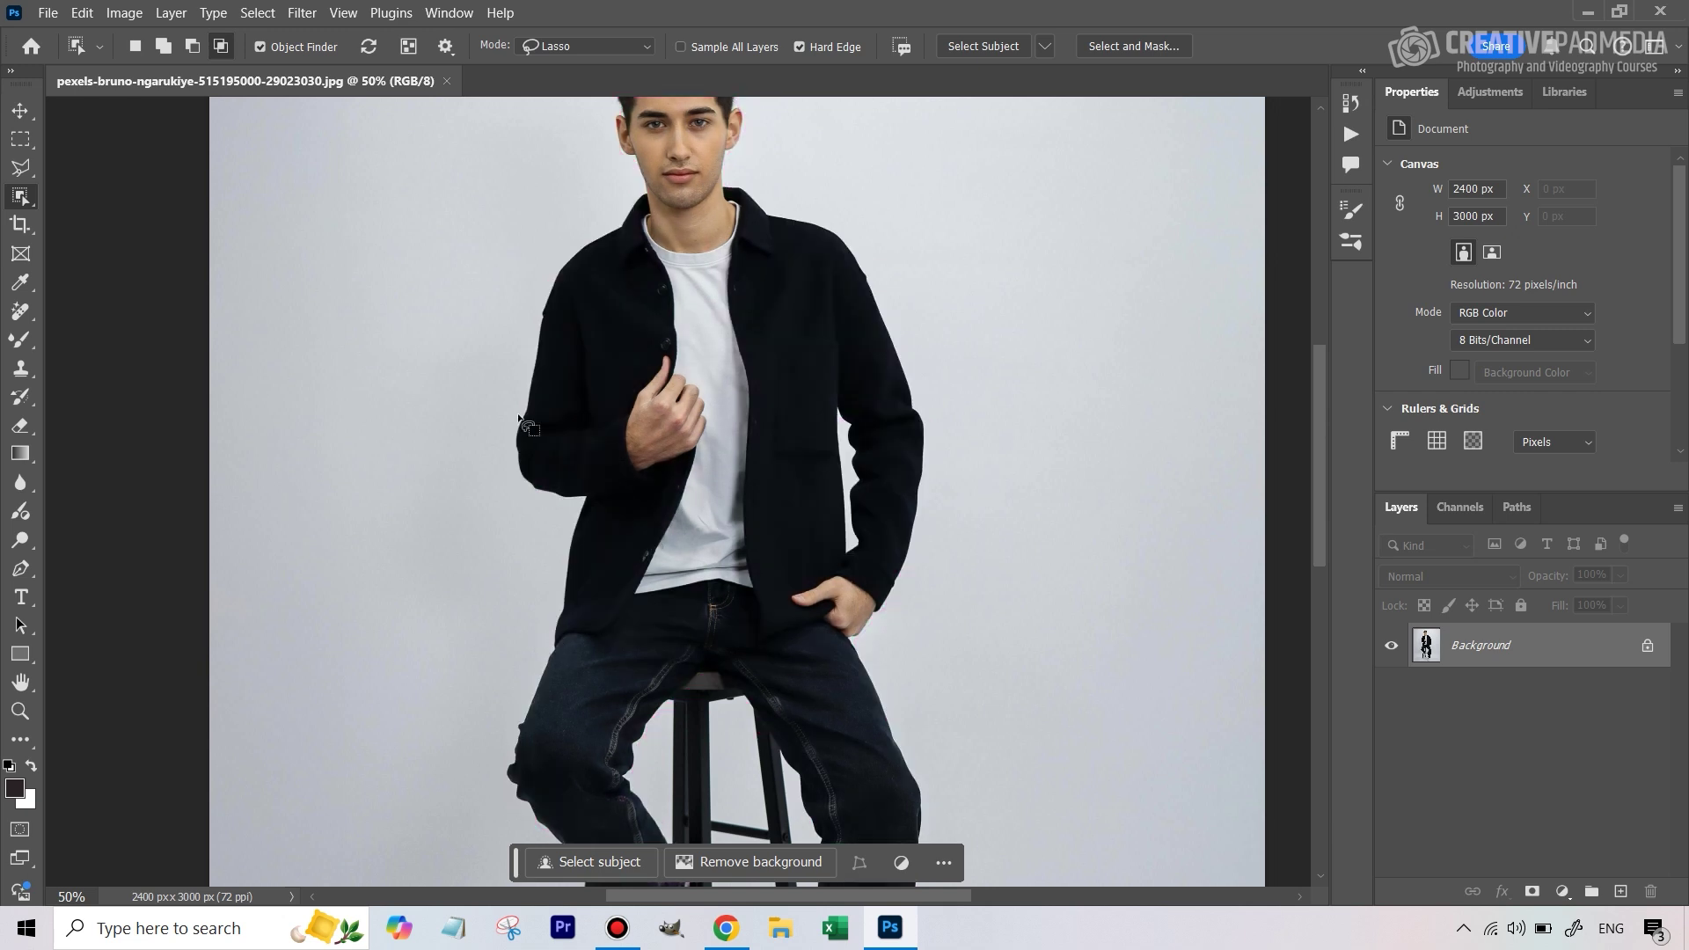
Step: Loop around the jacket from its lower-left edge over the shoulder to select it
mouse_move(541, 607)
mouse_down()
mouse_move(535, 637)
mouse_move(595, 668)
mouse_move(643, 613)
mouse_up()
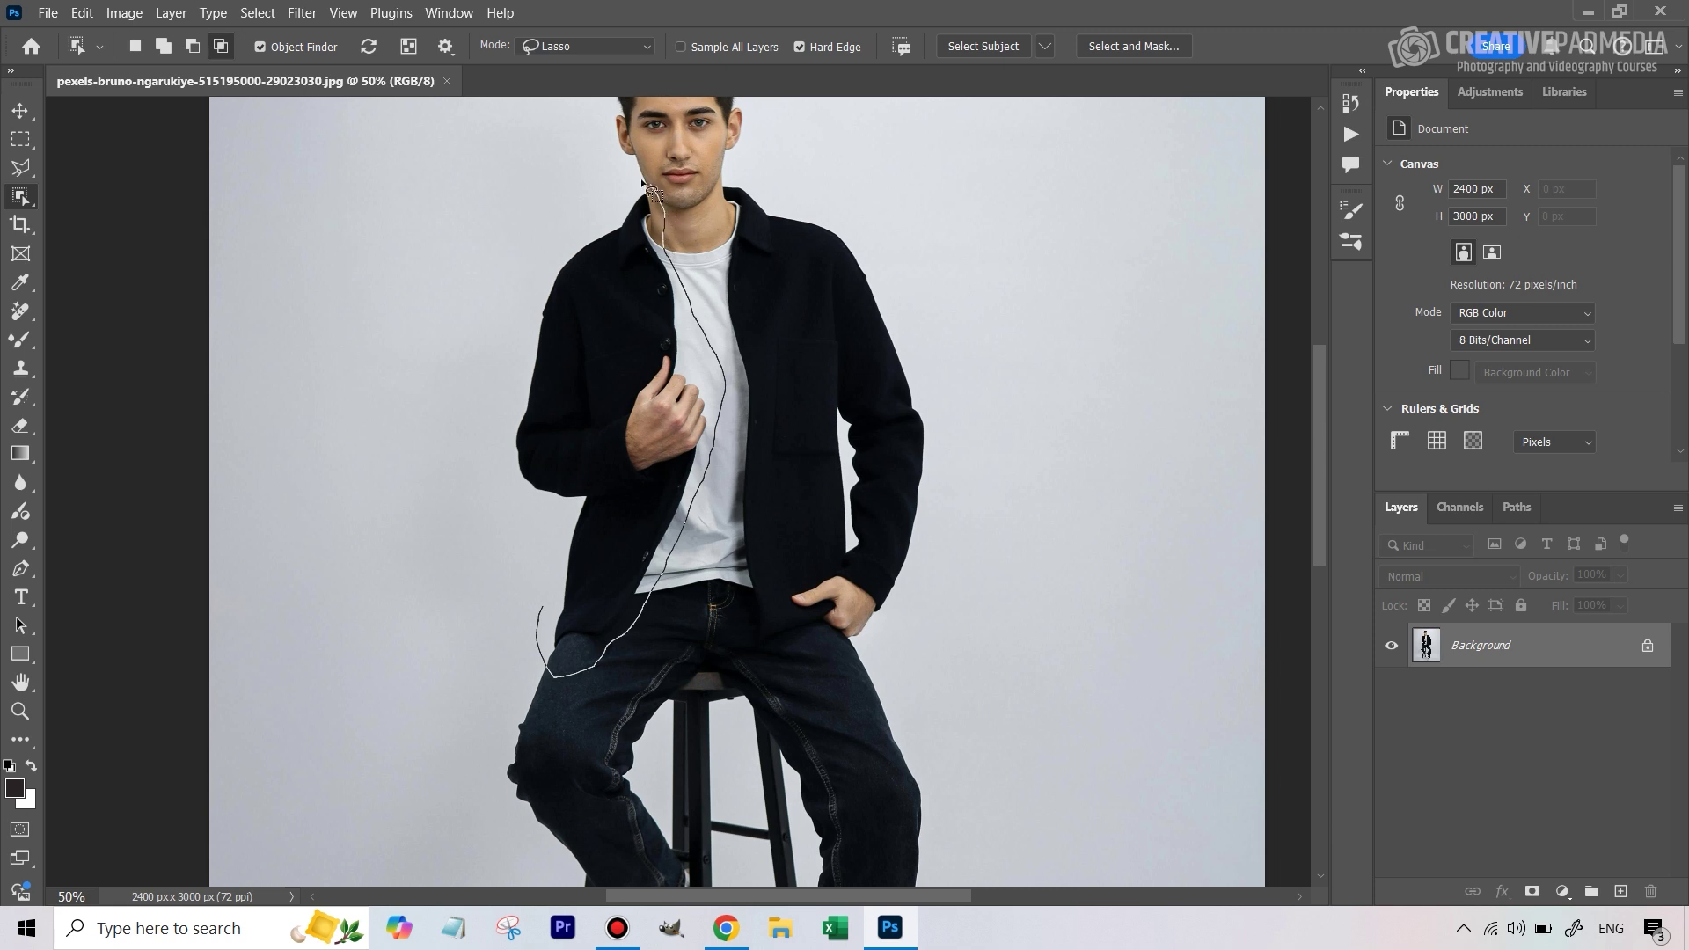
mouse_move(637, 182)
mouse_down()
mouse_move(577, 204)
mouse_move(535, 260)
mouse_up()
drag(544, 599, 539, 608)
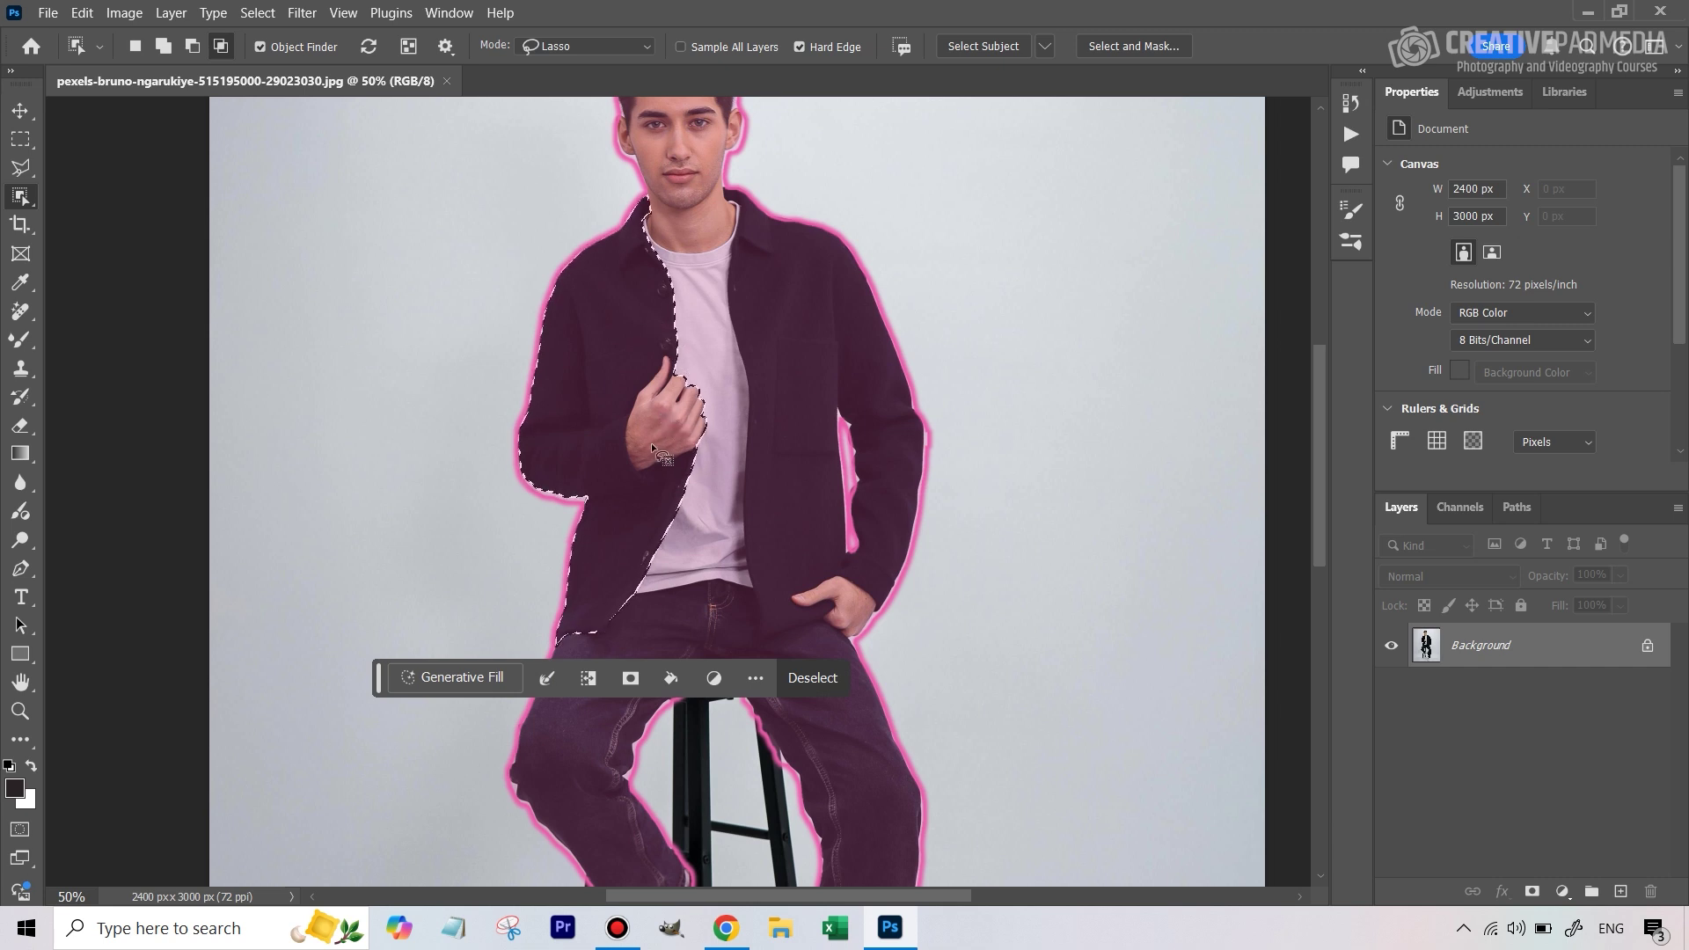
Step: Refine the jacket selection: drop the shirt by the buttons, add the right side, exclude the hand
key(alt)
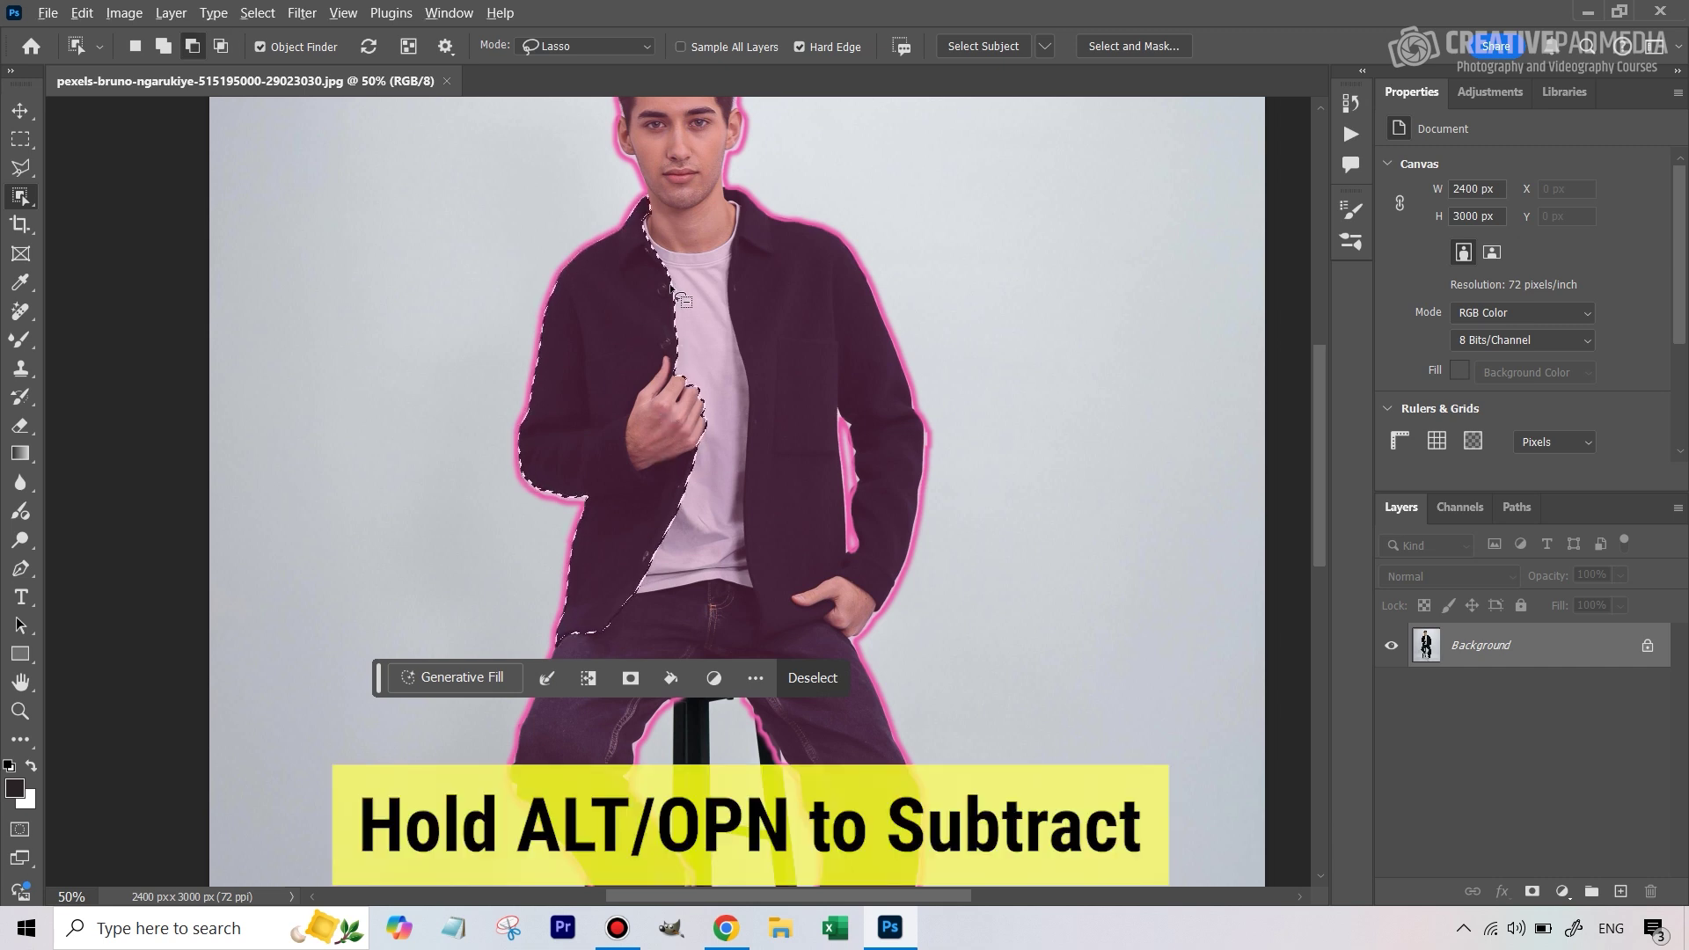
mouse_move(673, 344)
mouse_down()
mouse_move(628, 387)
mouse_move(613, 457)
mouse_move(651, 482)
mouse_move(704, 466)
mouse_move(721, 416)
mouse_move(693, 345)
mouse_move(675, 343)
mouse_up()
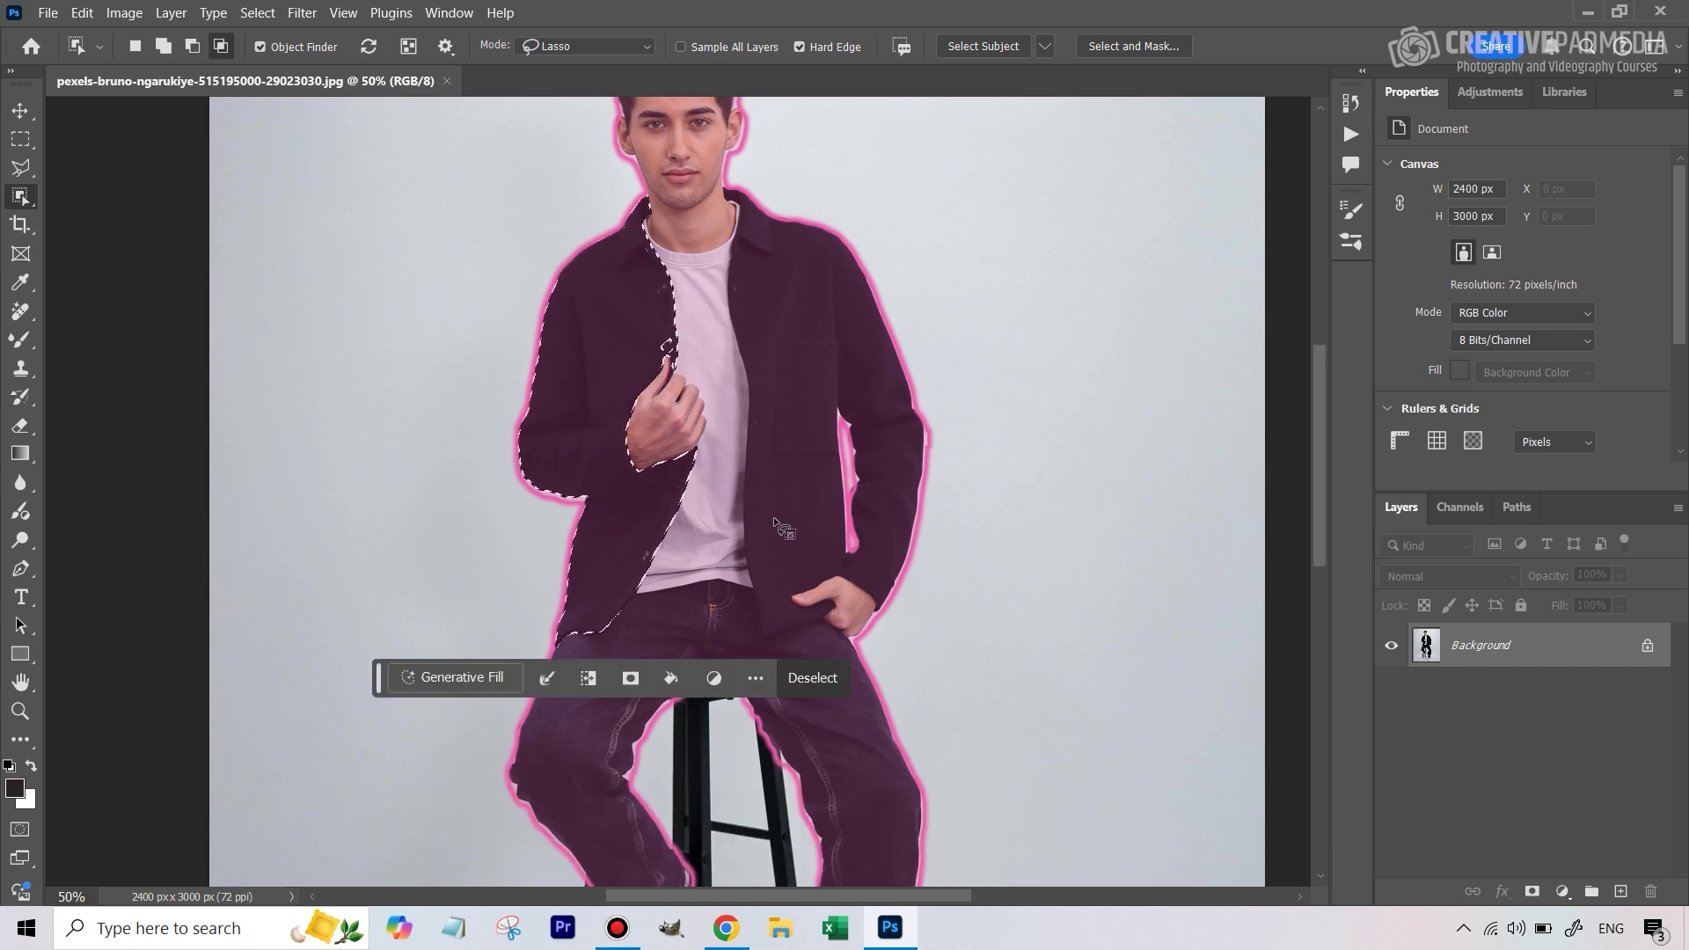
click(670, 345)
key(shift)
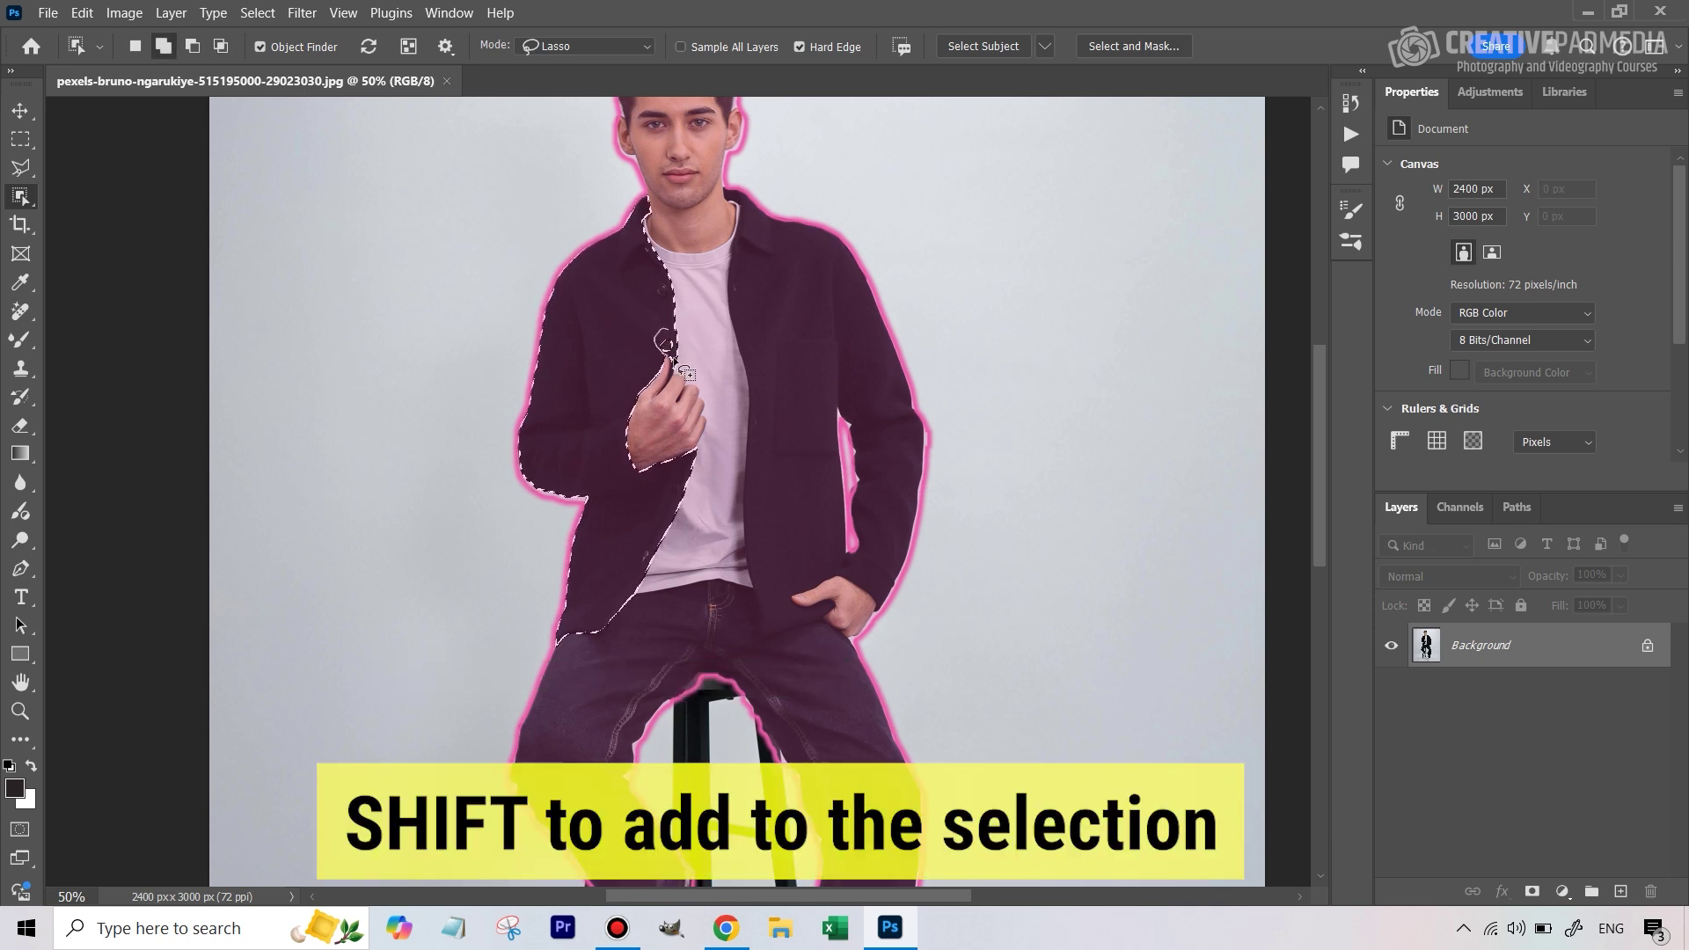
drag(673, 339, 721, 366)
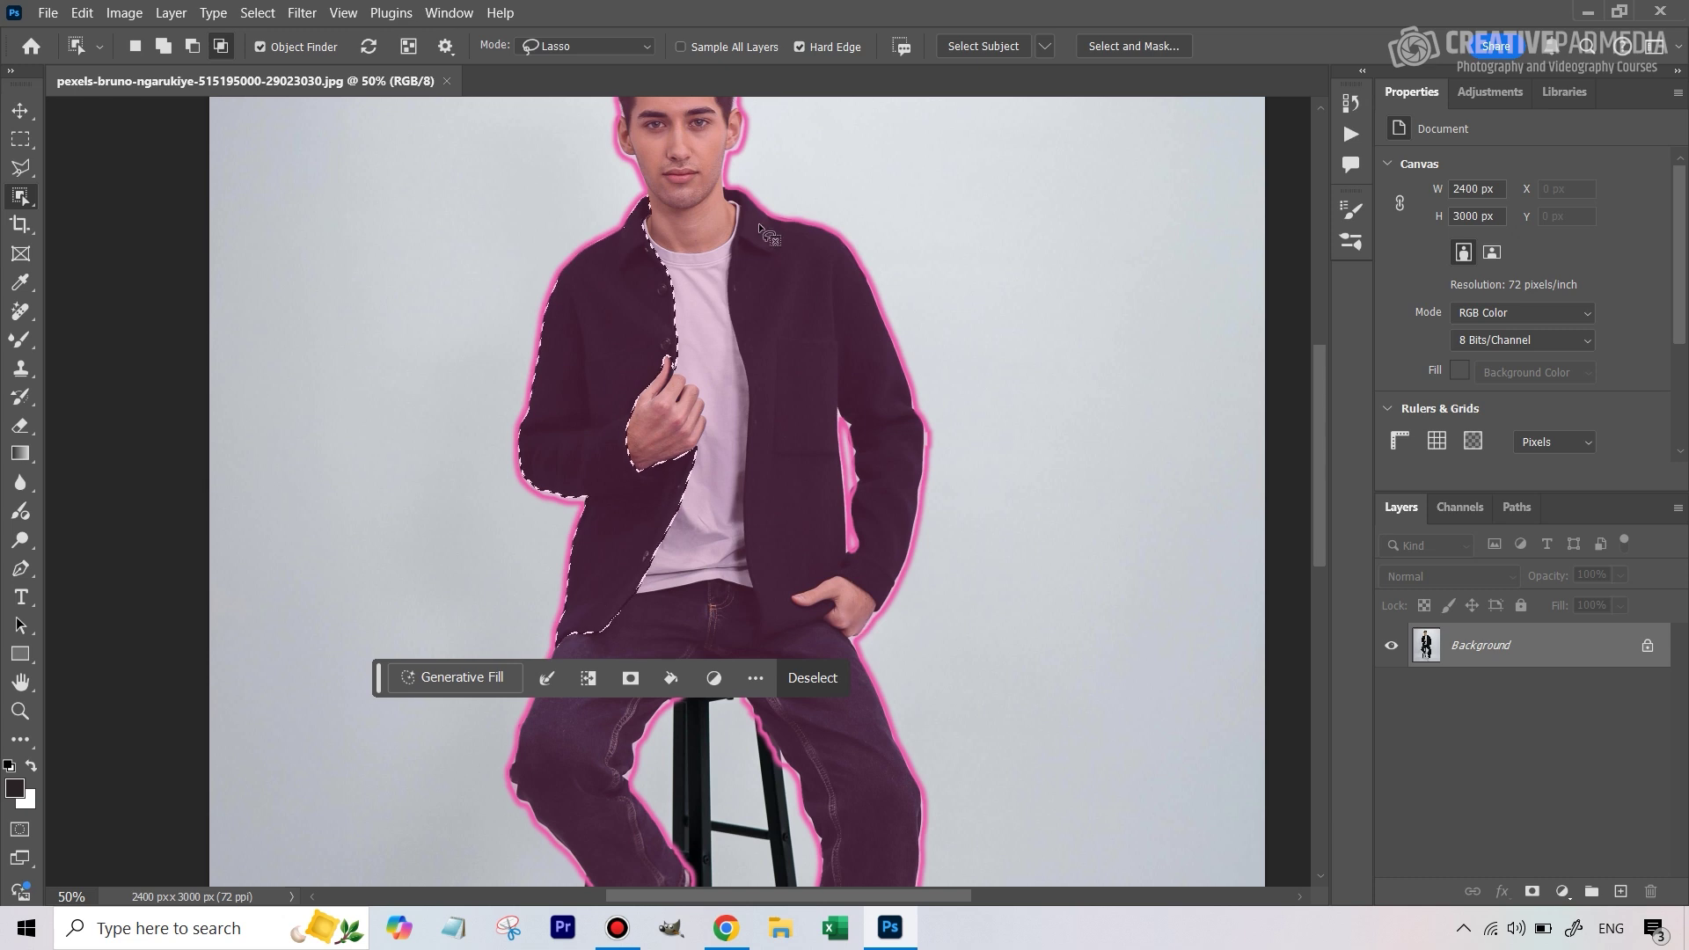
mouse_move(726, 171)
mouse_down()
mouse_move(713, 463)
mouse_move(771, 654)
mouse_move(947, 482)
mouse_move(758, 167)
mouse_up()
mouse_move(866, 570)
mouse_down()
mouse_move(794, 627)
mouse_move(887, 587)
mouse_up()
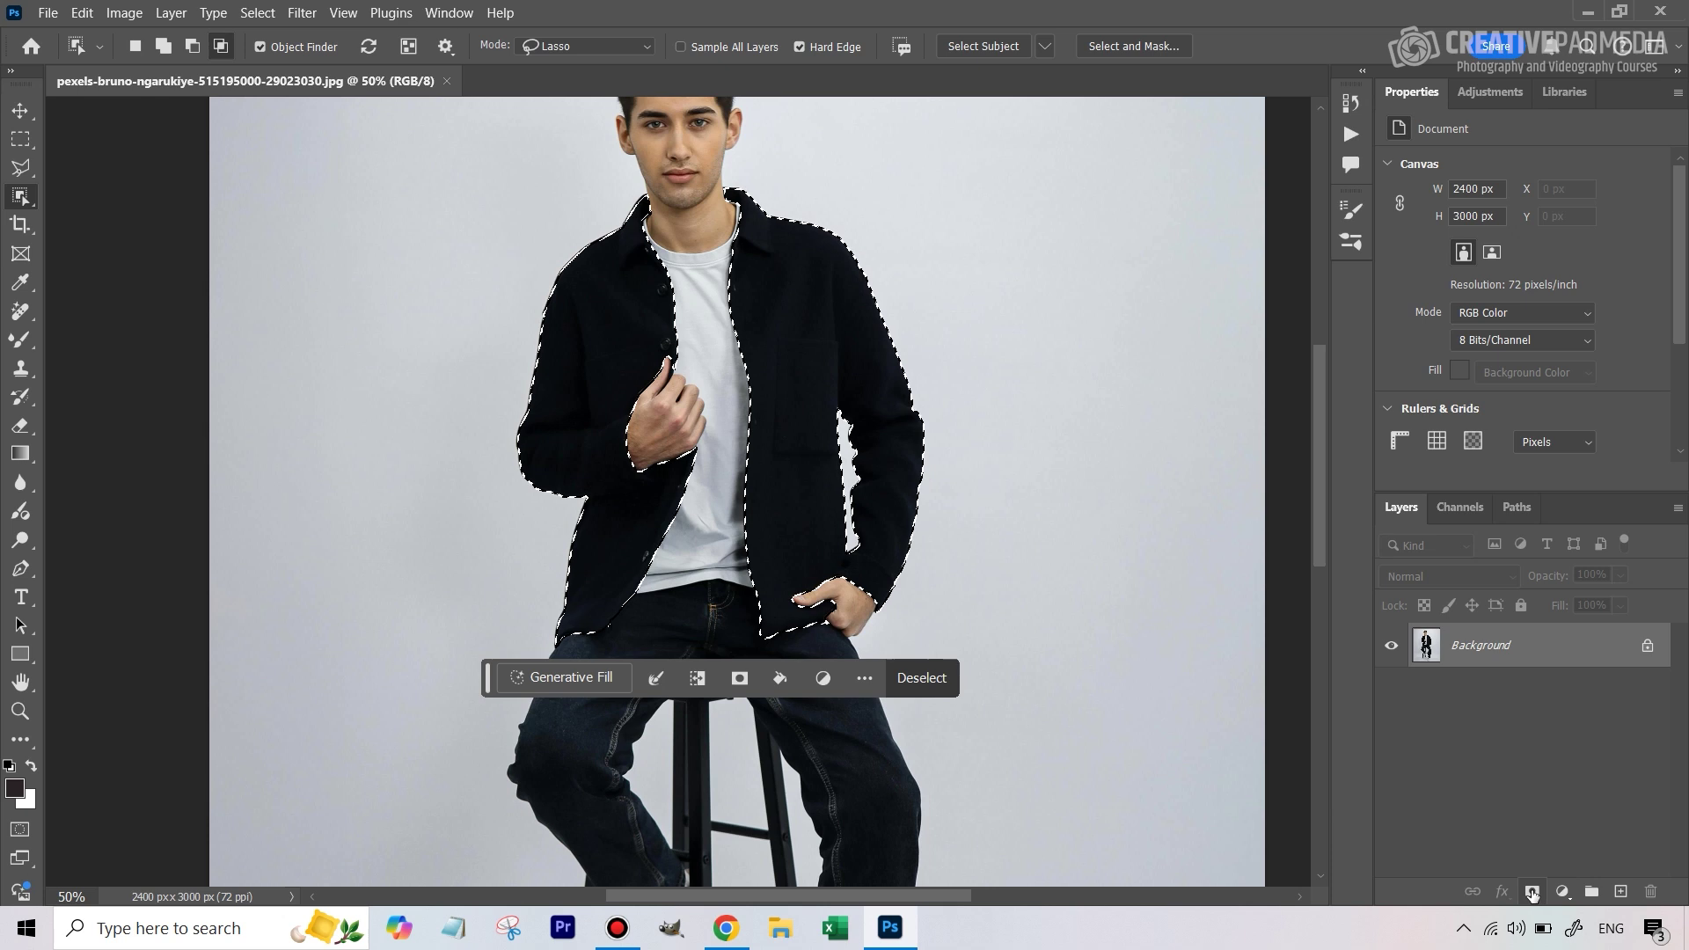
Step: Turn the jacket selection into a layer mask and view it in black and white
click(1531, 892)
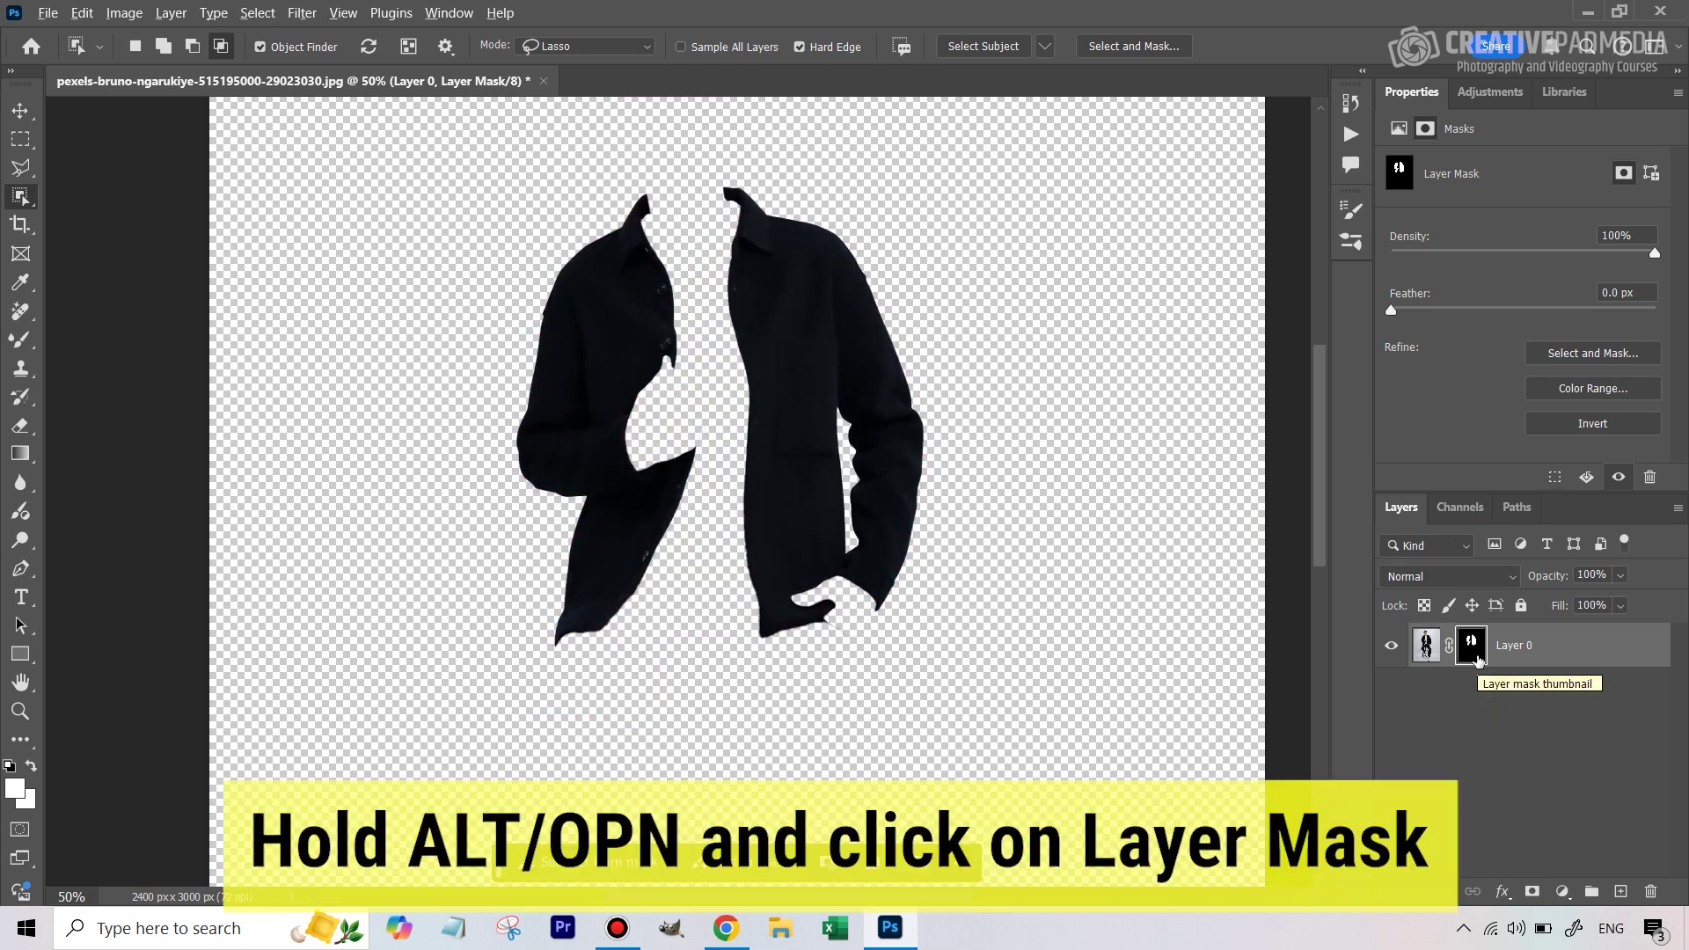
alt+click(1473, 651)
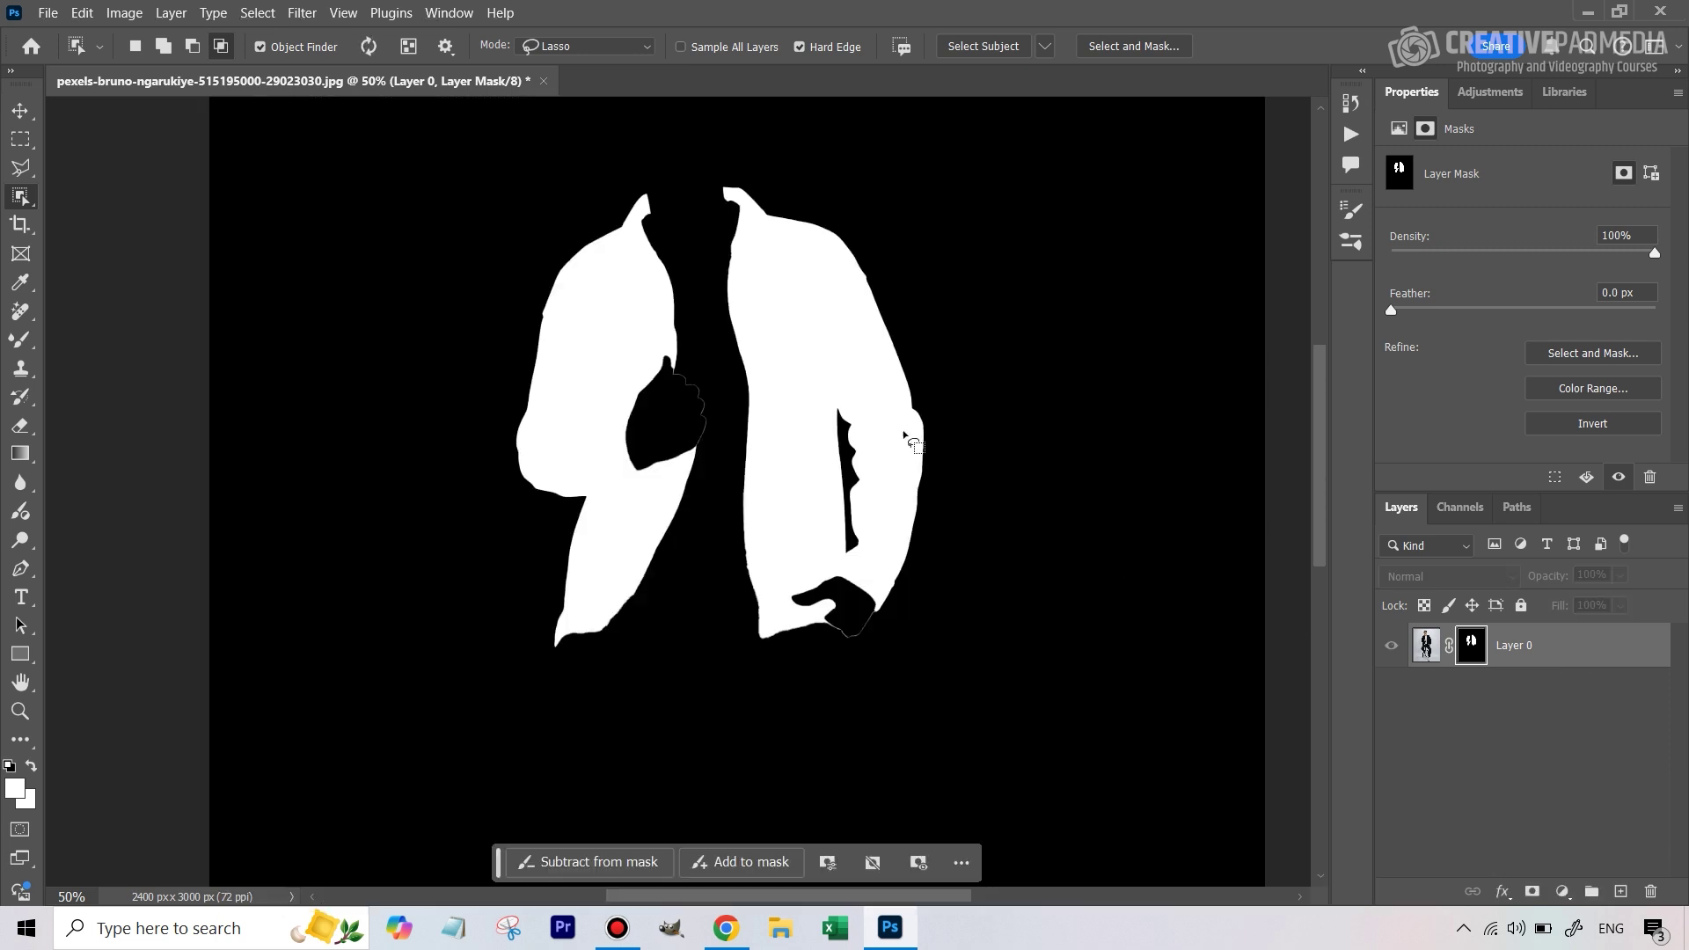
key(backslash)
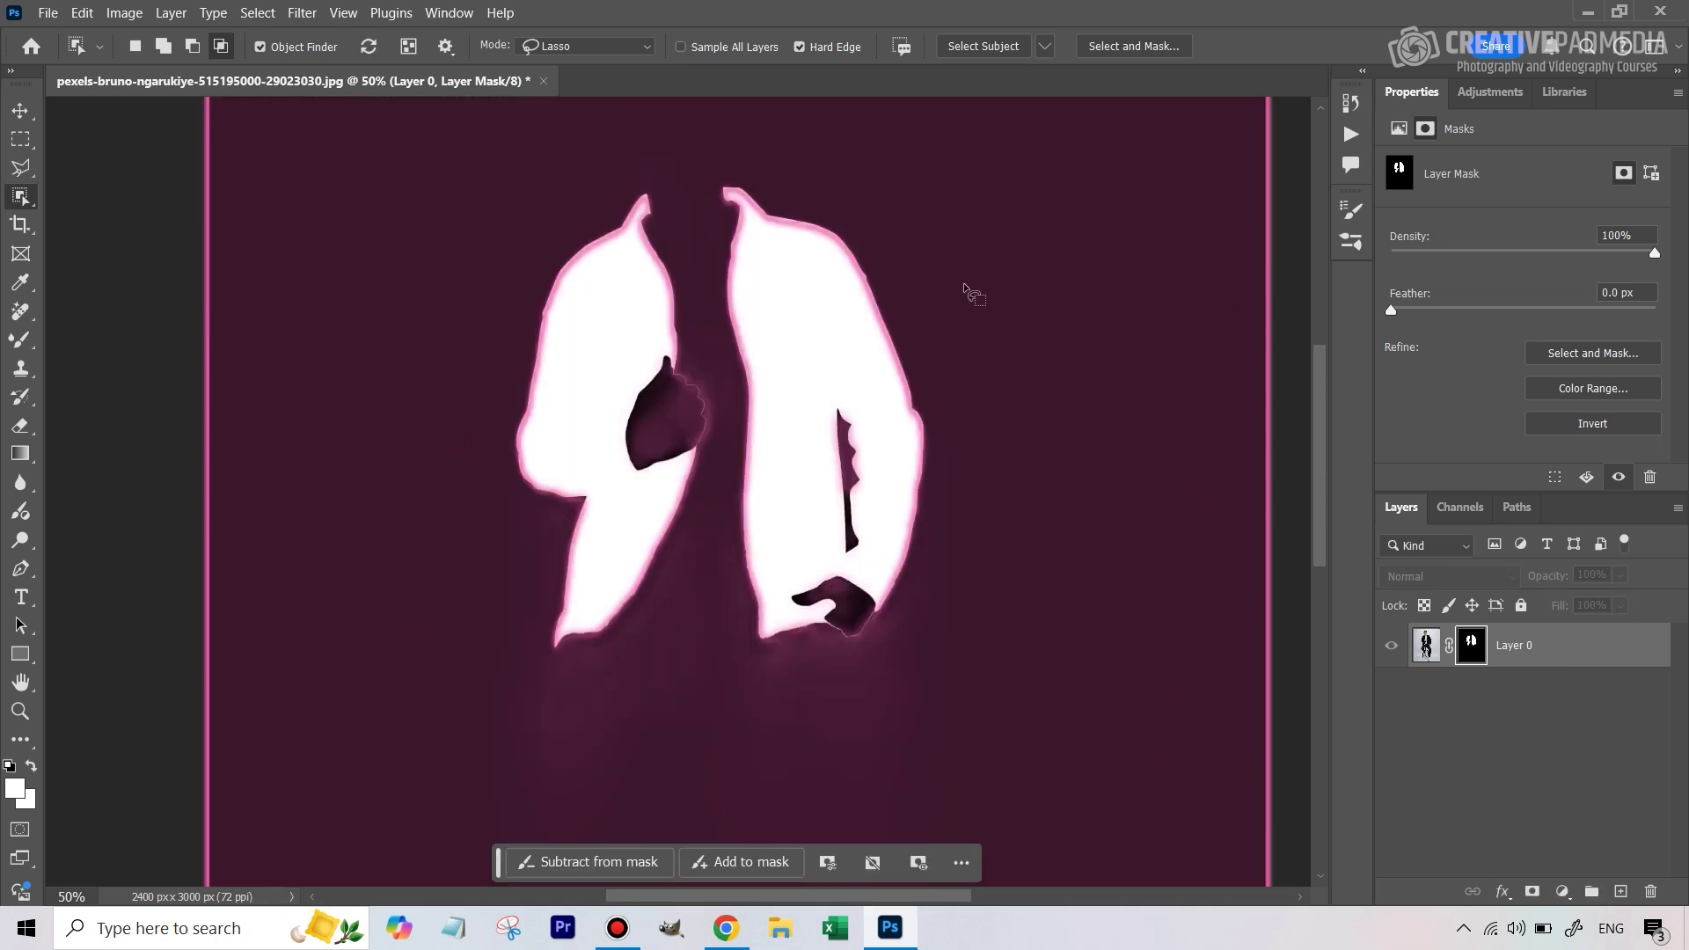
key(backslash)
key(backslash)
key(backslash)
key(backslash)
key(backslash)
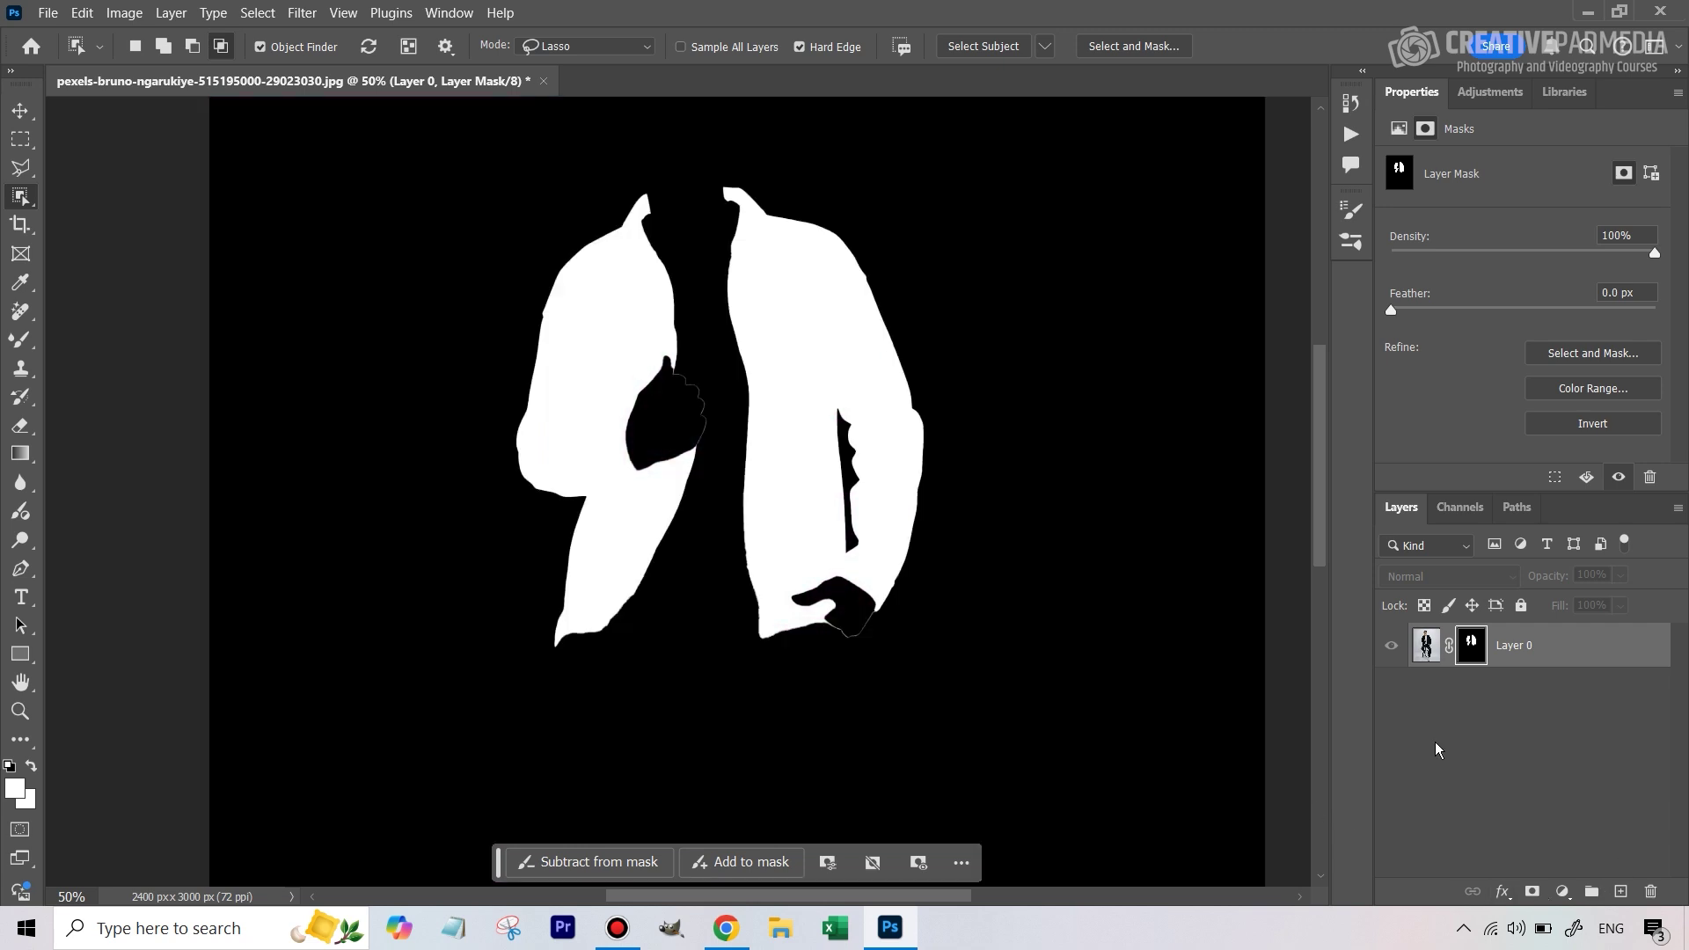
key(backslash)
key(backslash)
key(backslash)
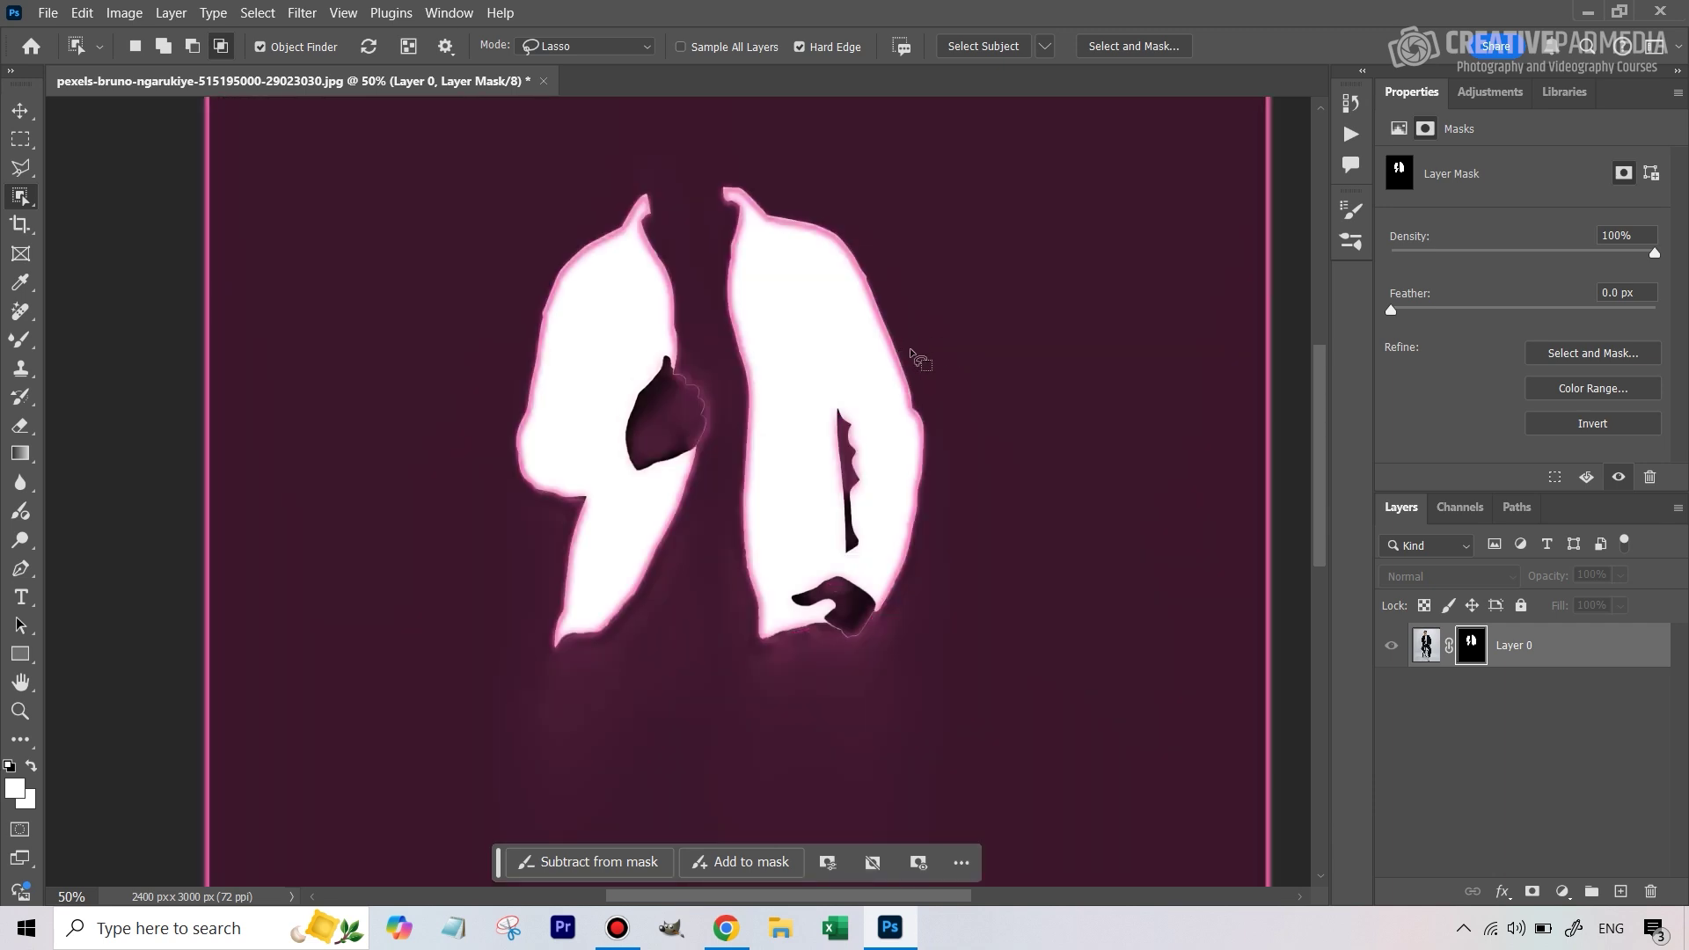
key(backslash)
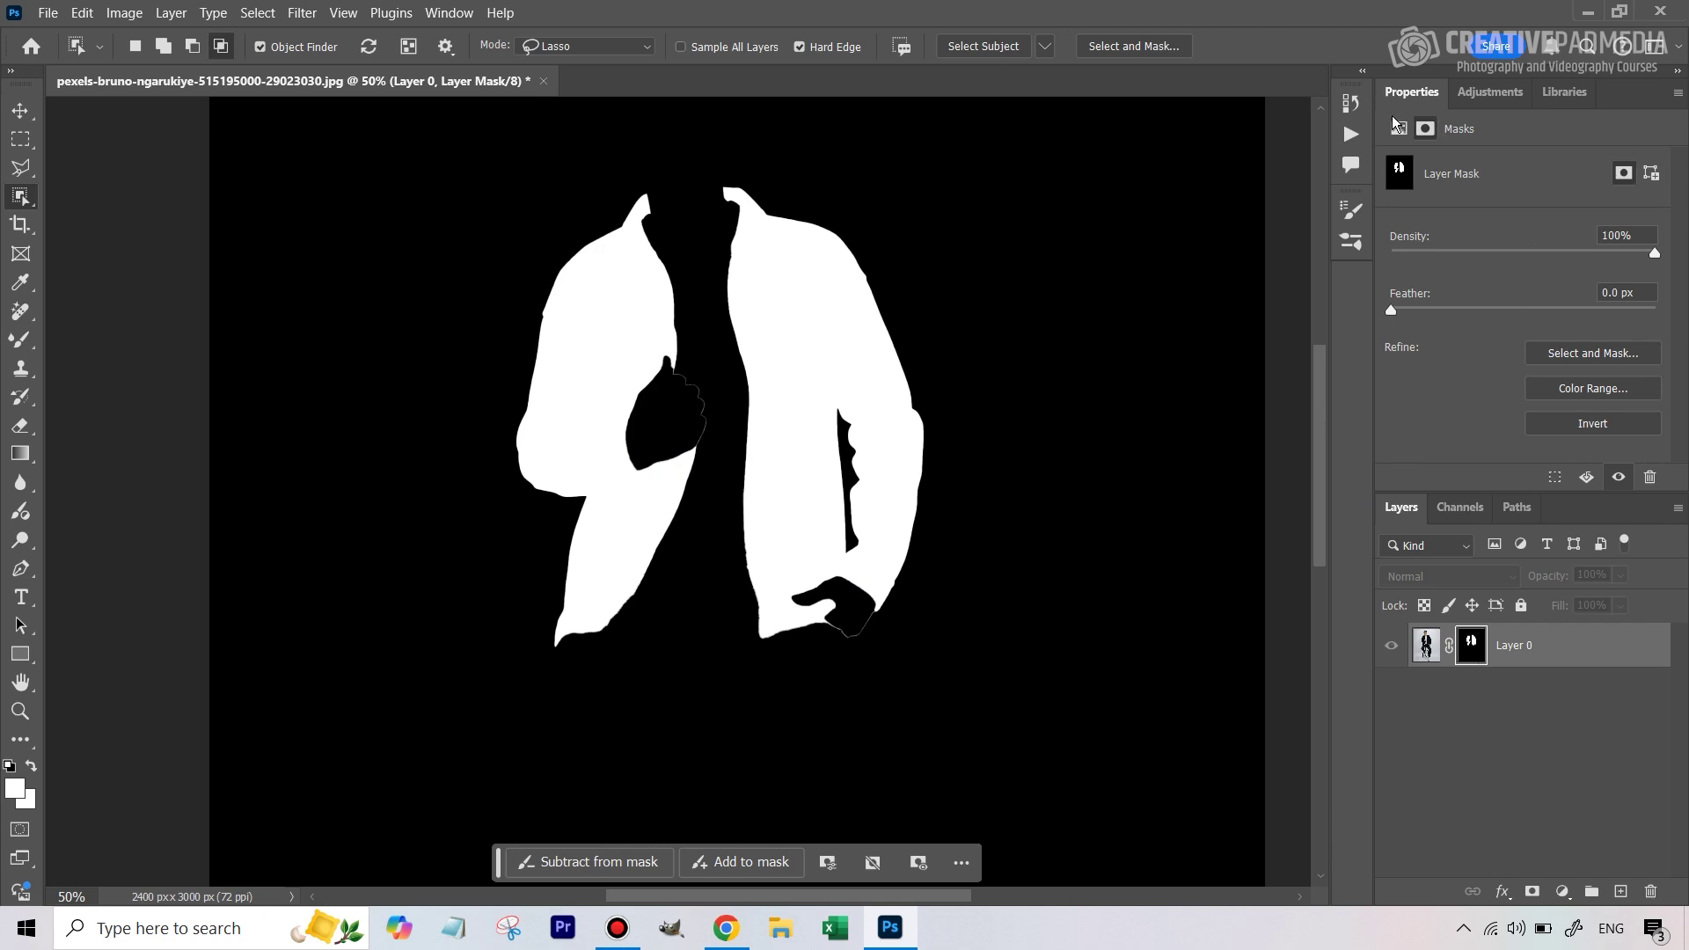
Step: Invert the jacket mask, fit the image on screen, and select the entire canvas
click(1564, 429)
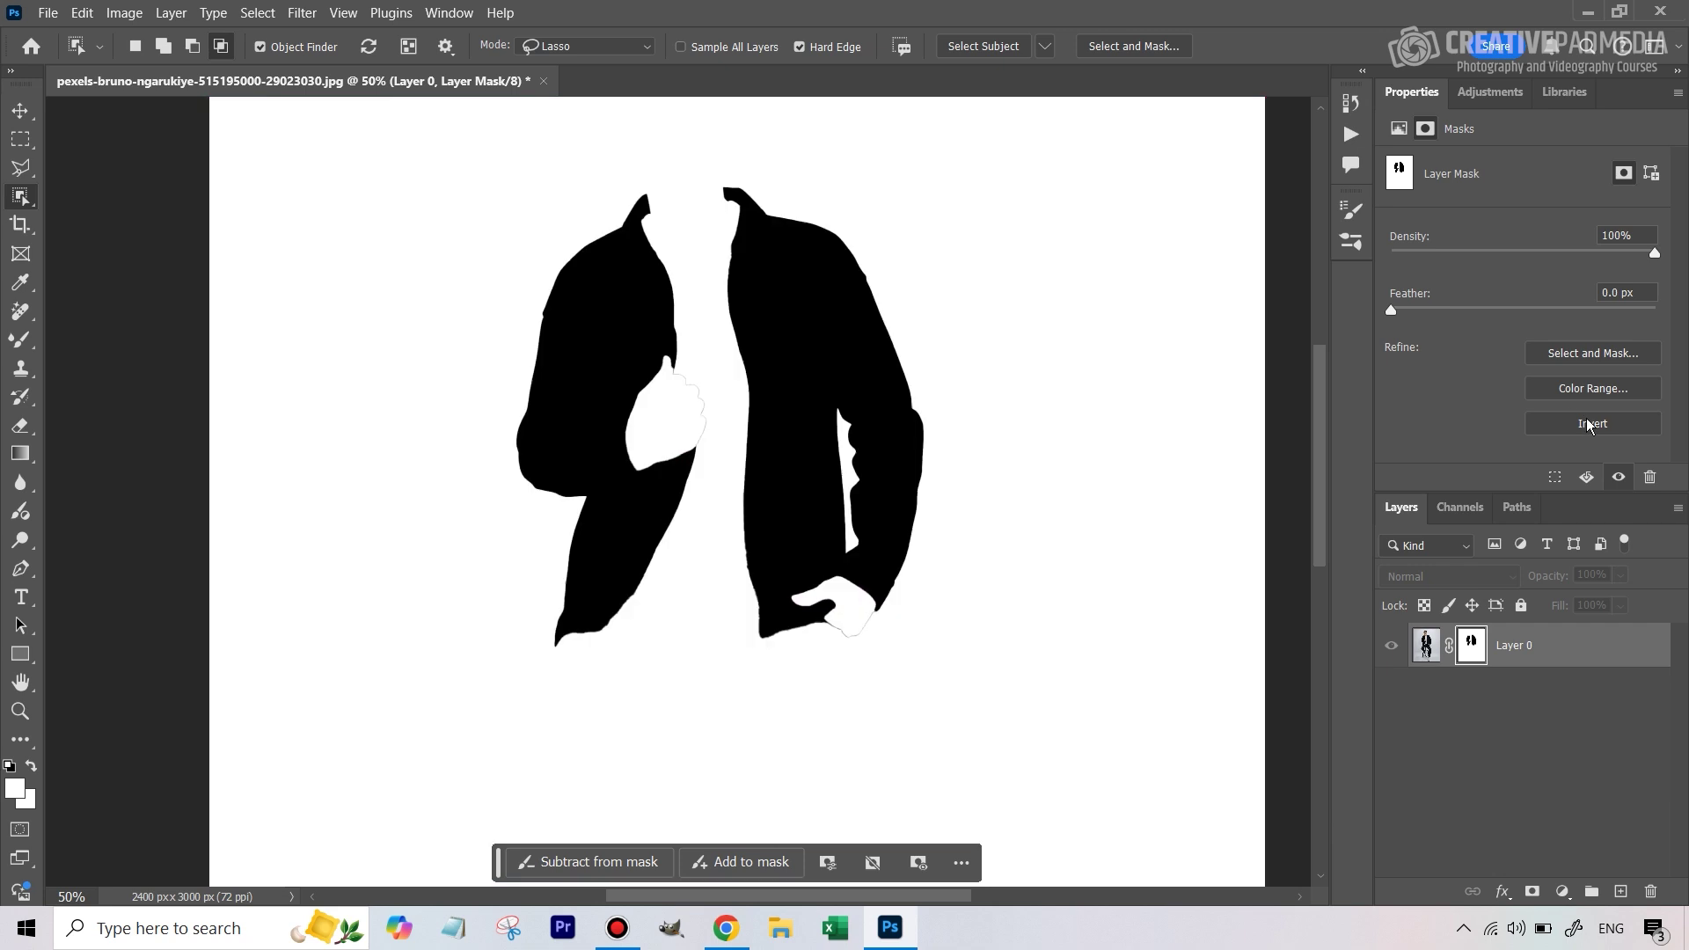
key(ctrl+0)
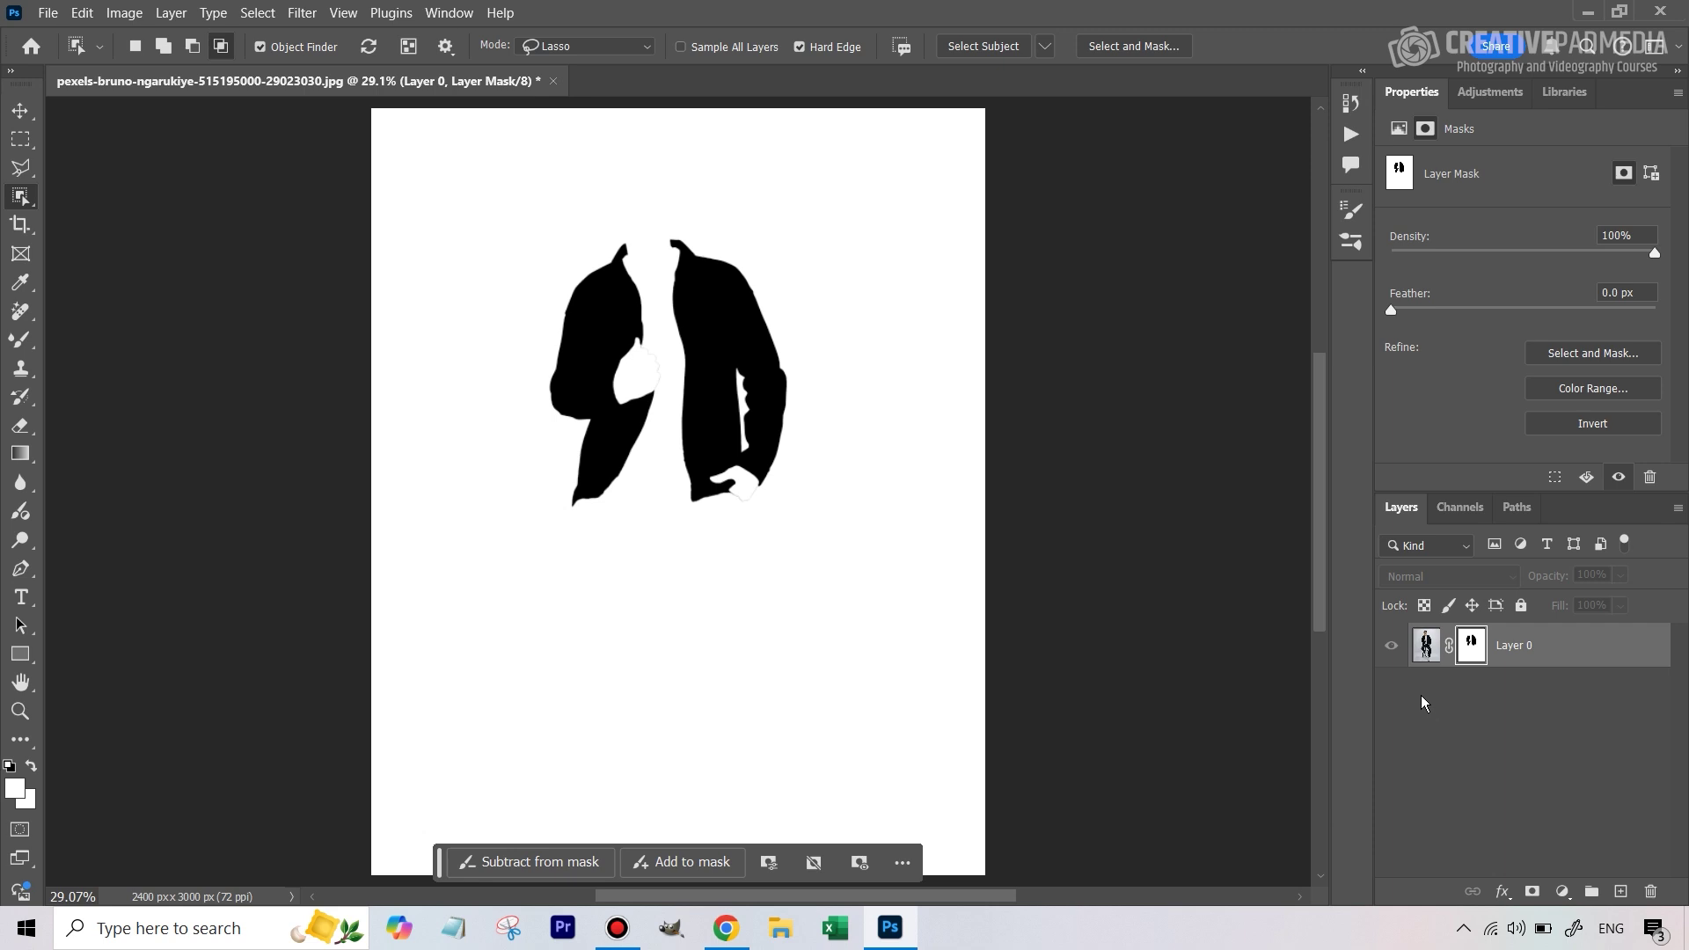
key(ctrl+a)
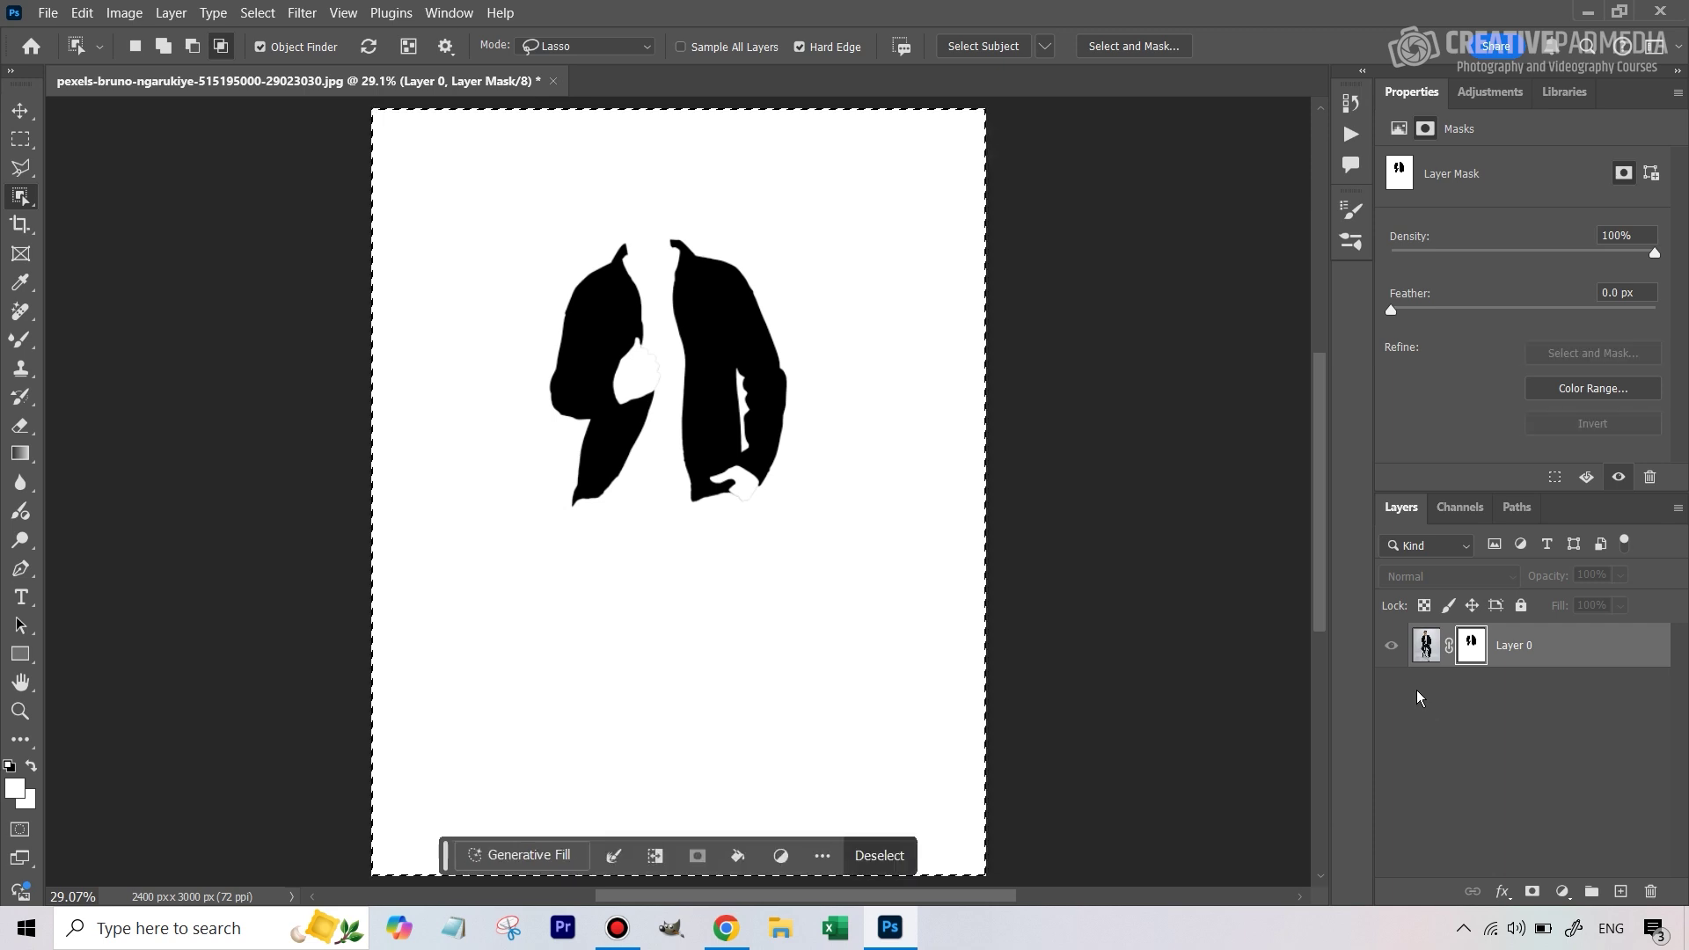
key(backslash)
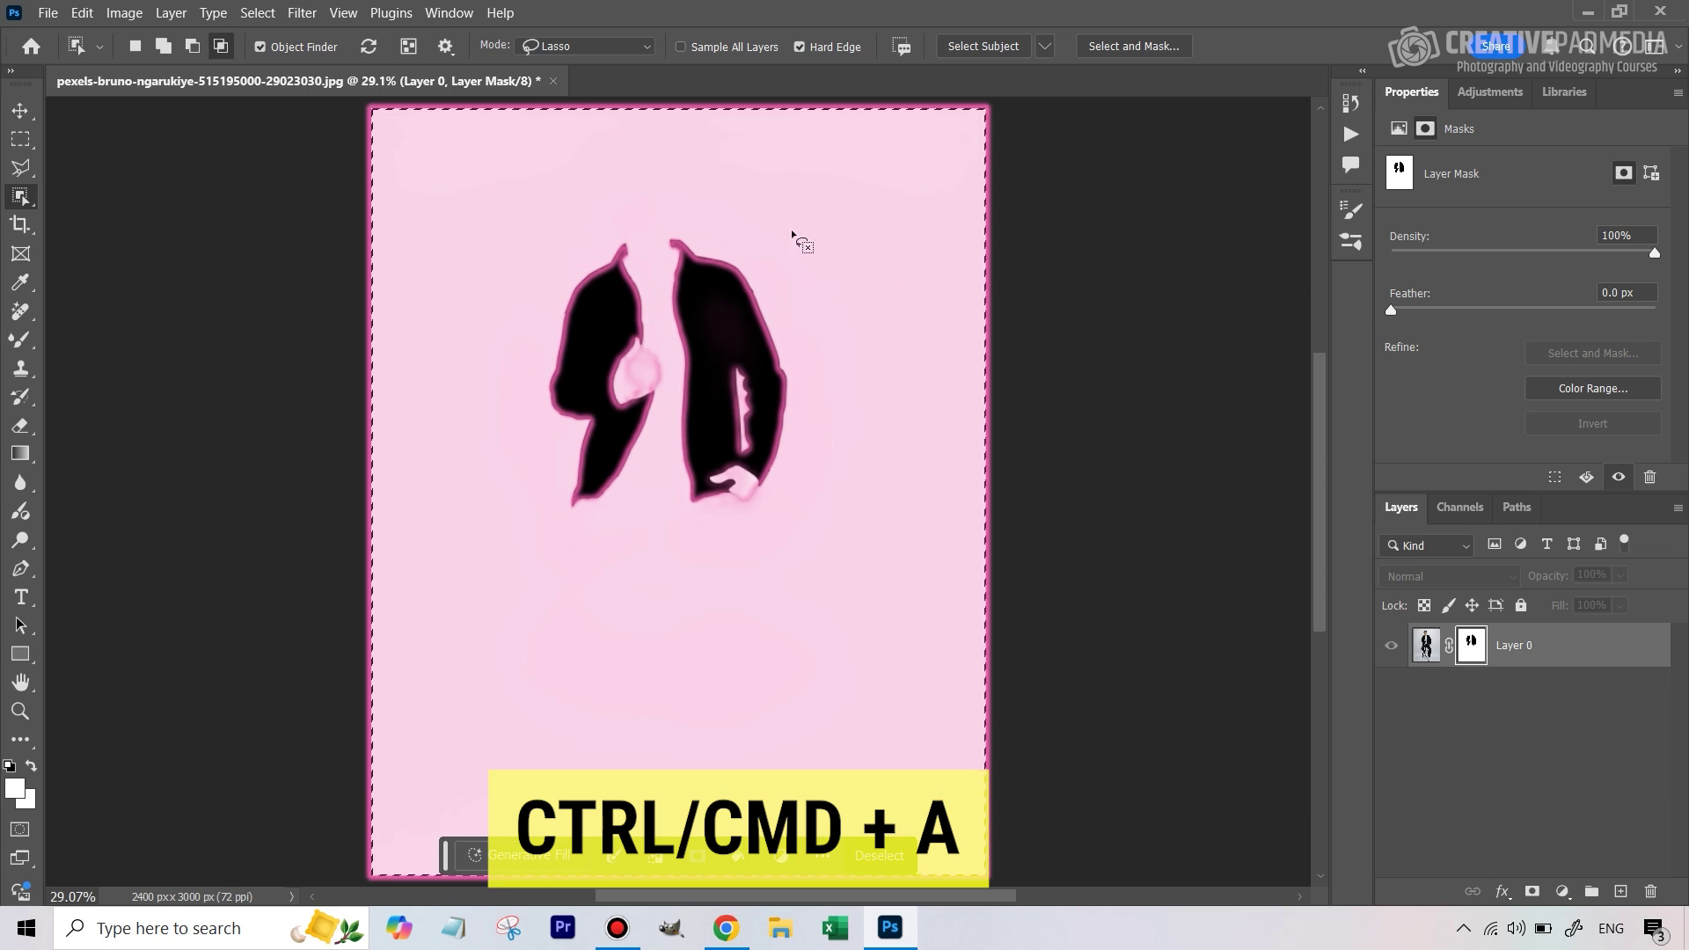
Step: Create a new 2400 x 3000 px, 72 ppi Grayscale document with a White background
key(backslash)
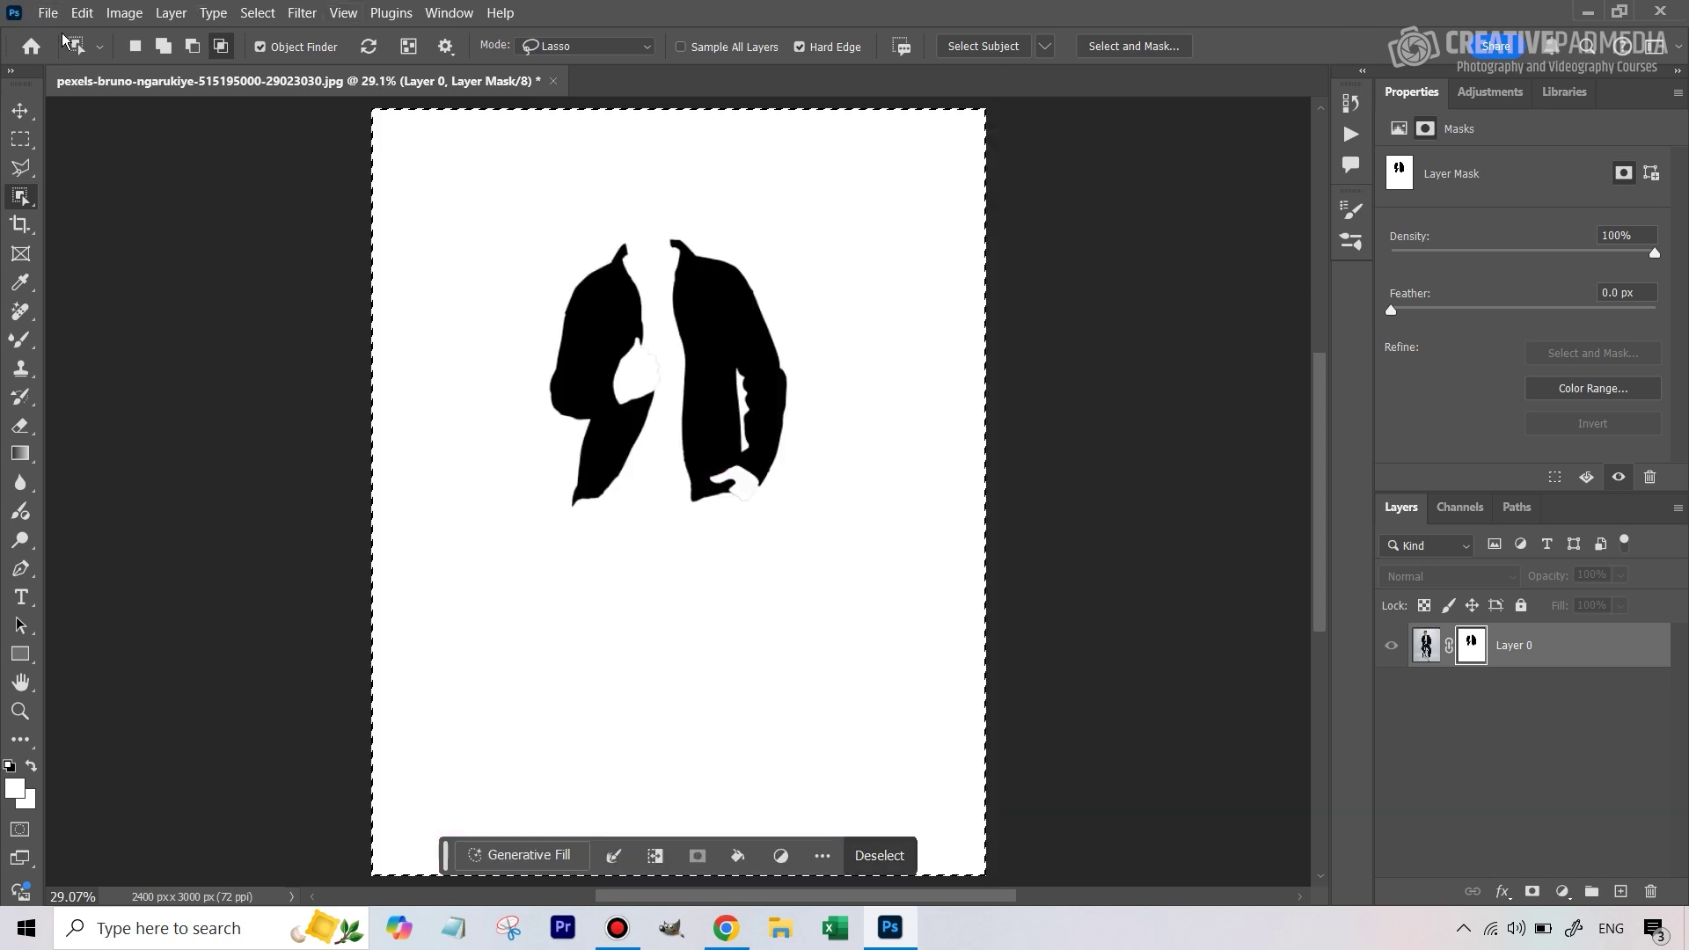
click(49, 13)
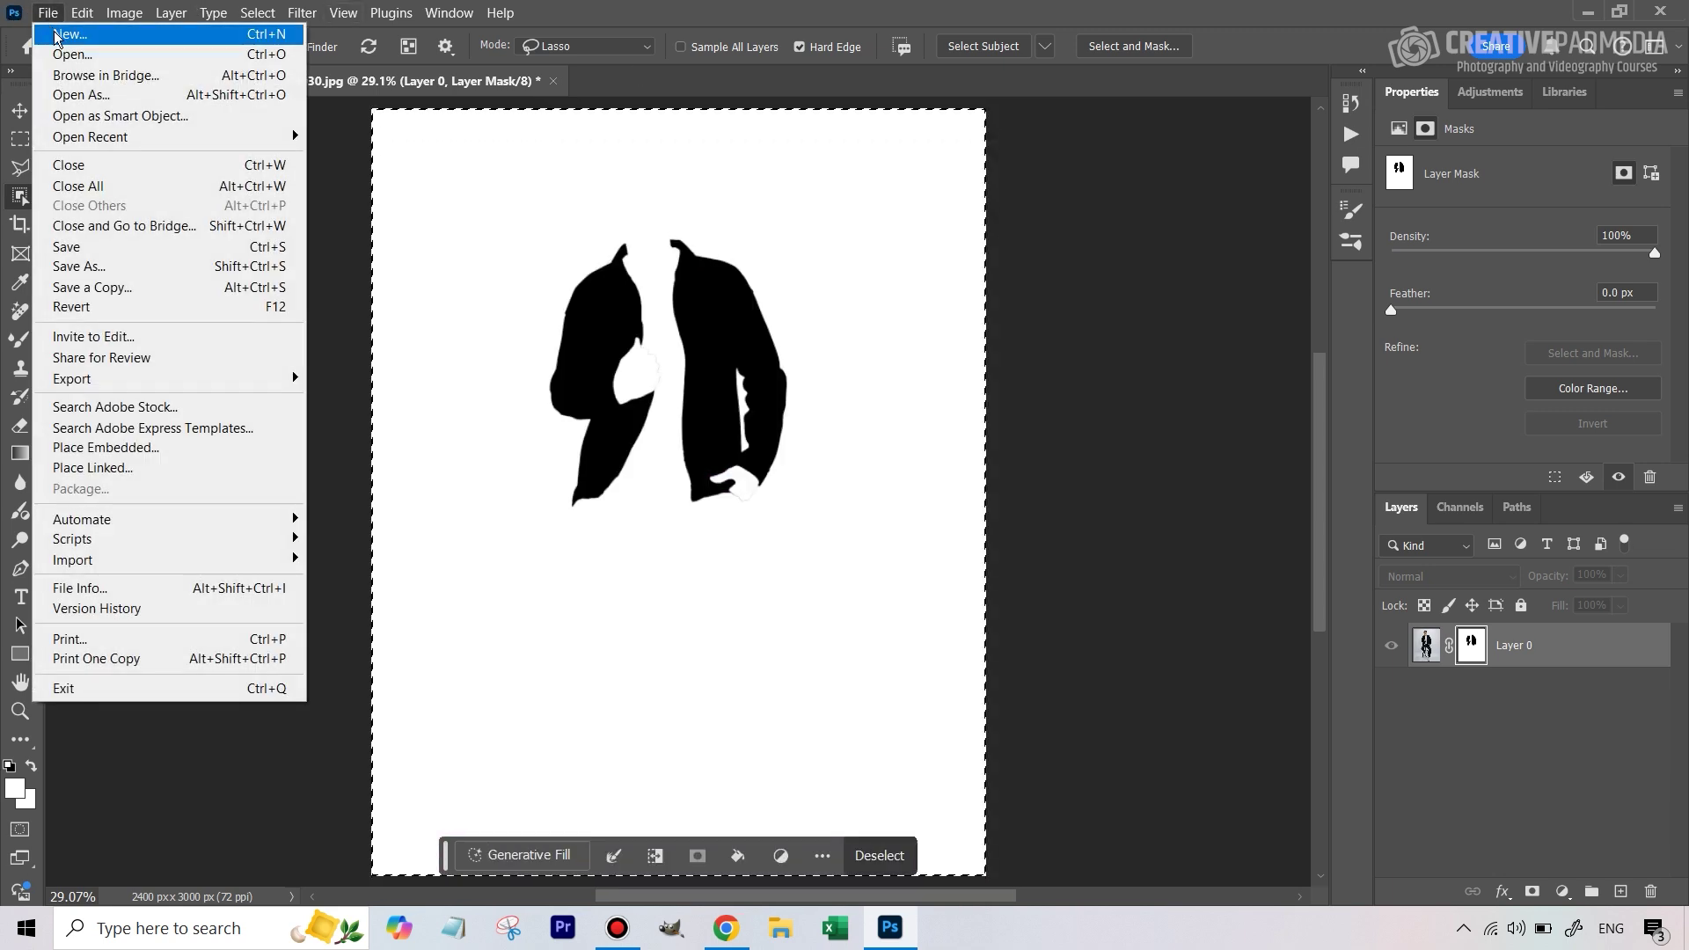
click(61, 35)
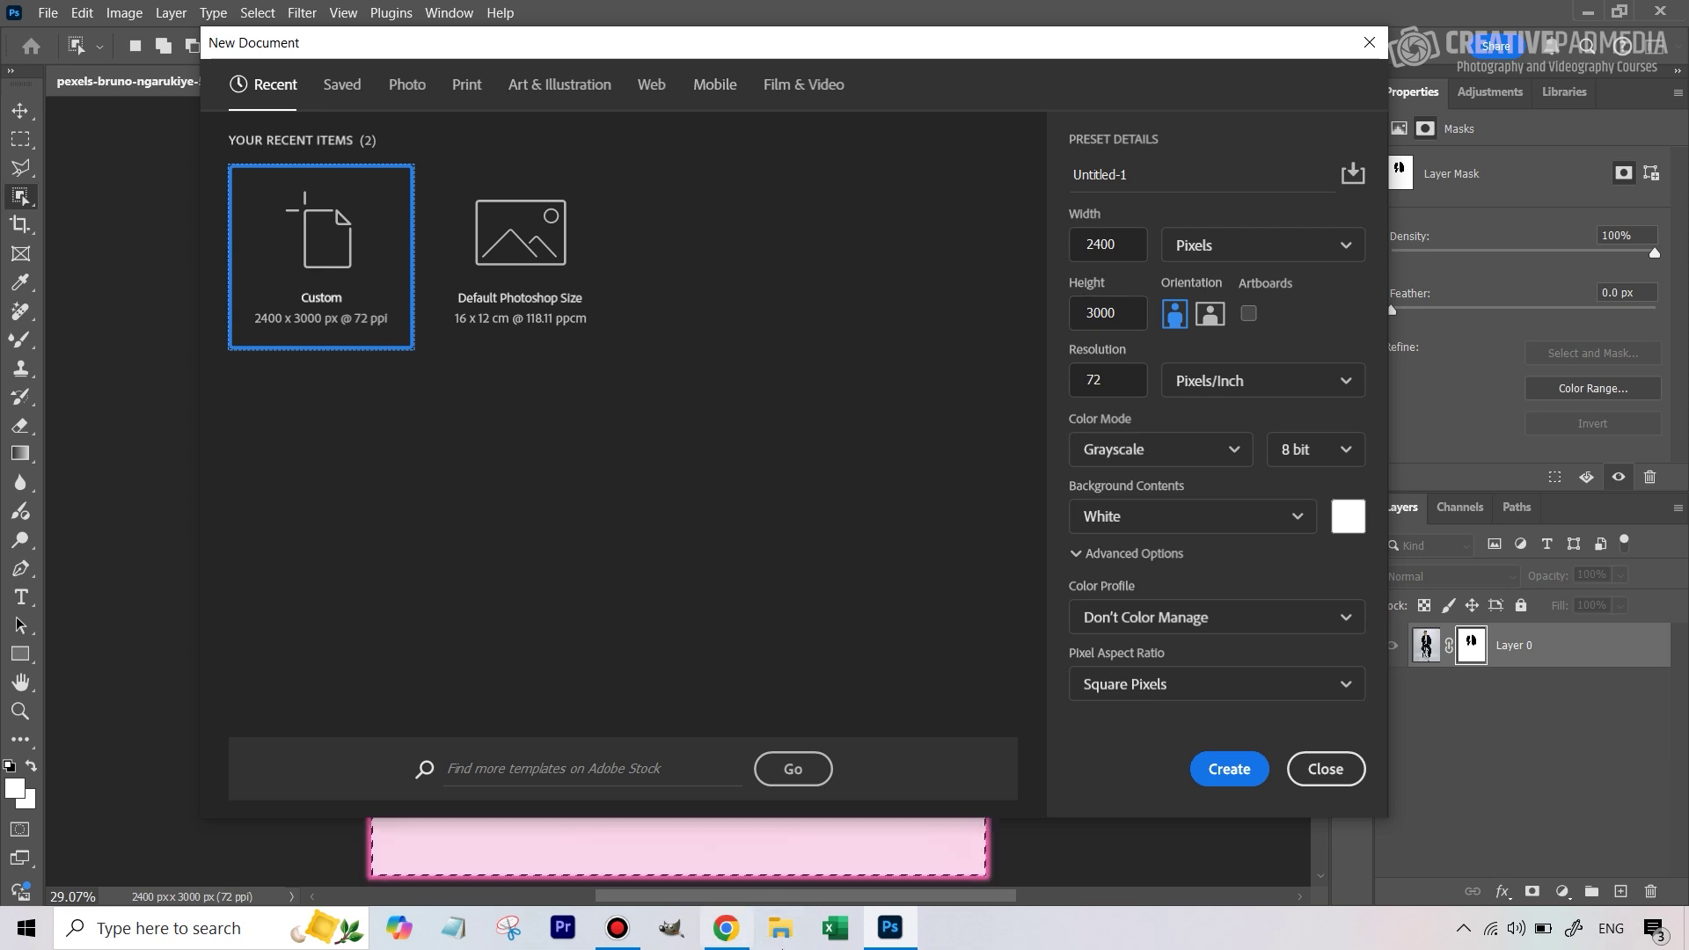
click(1227, 771)
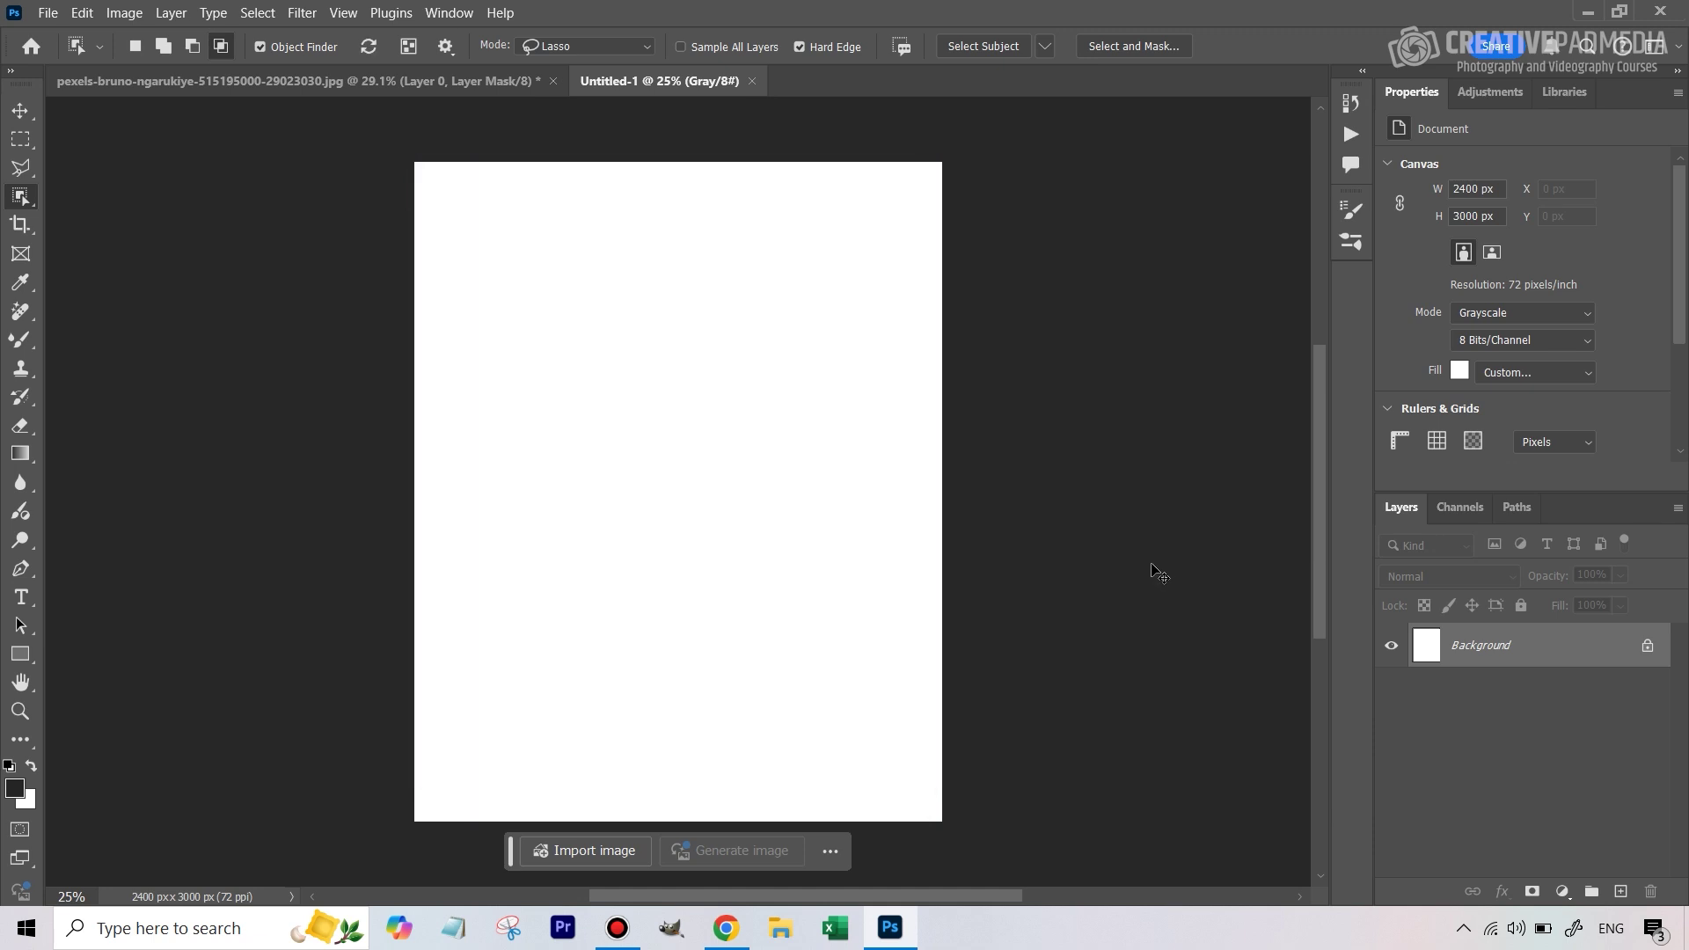
Step: Copy the jacket mask from the photo and paste it into Untitled-1 as Layer 1
click(297, 84)
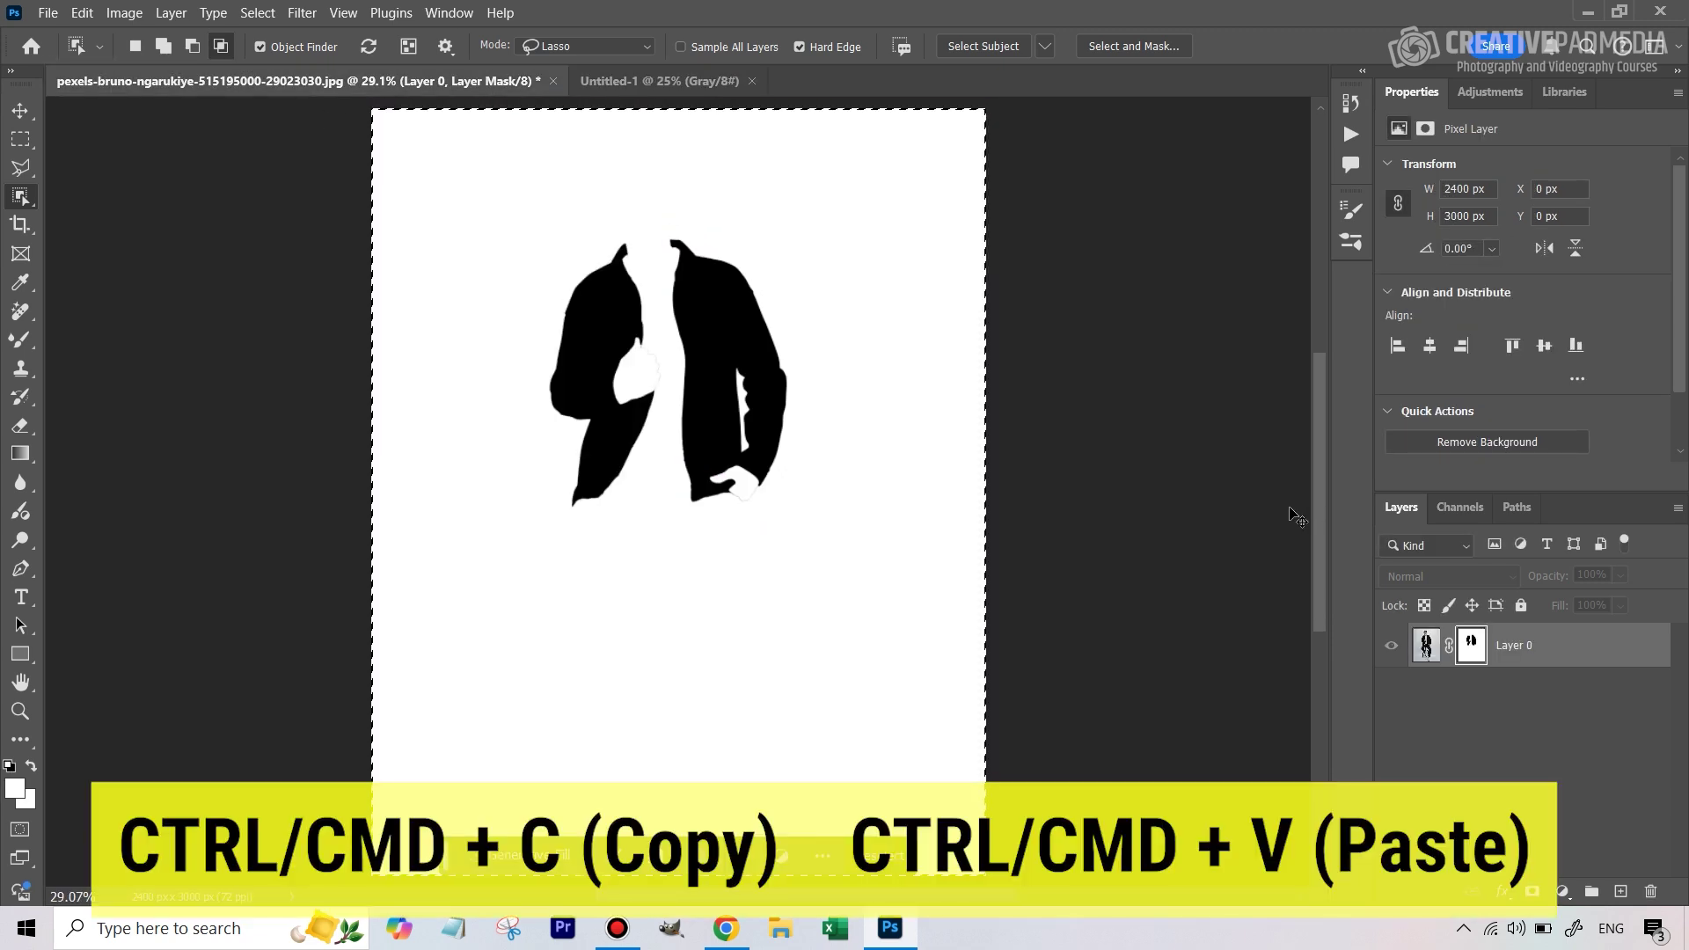
key(ctrl+c)
click(660, 81)
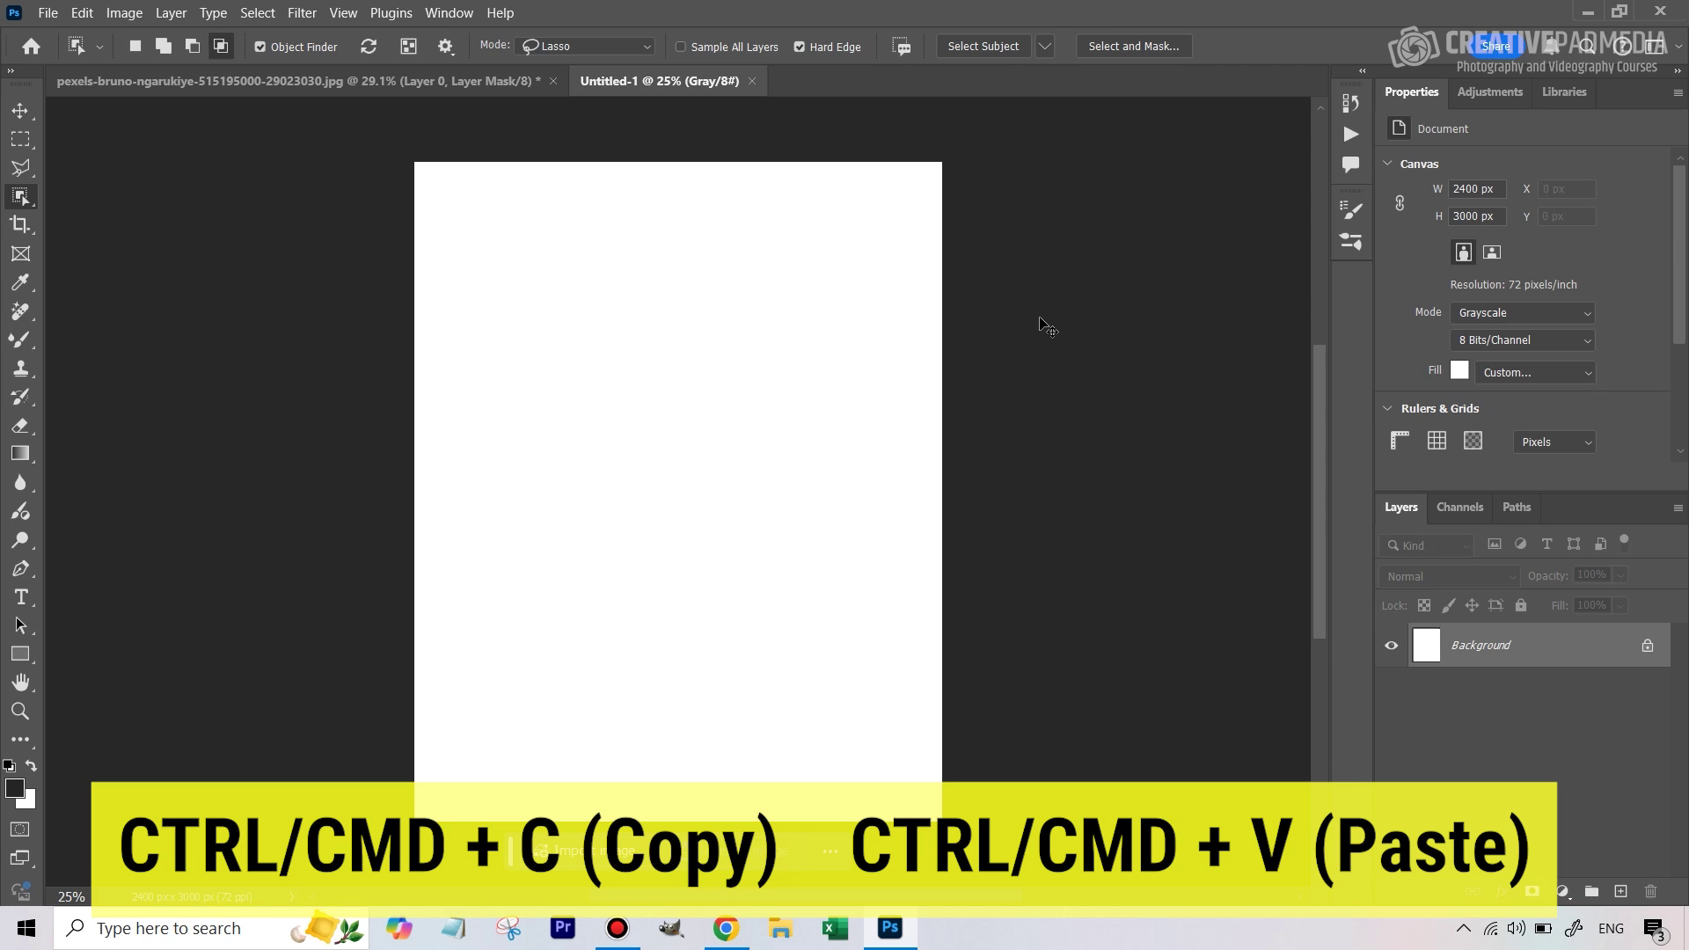
key(ctrl+v)
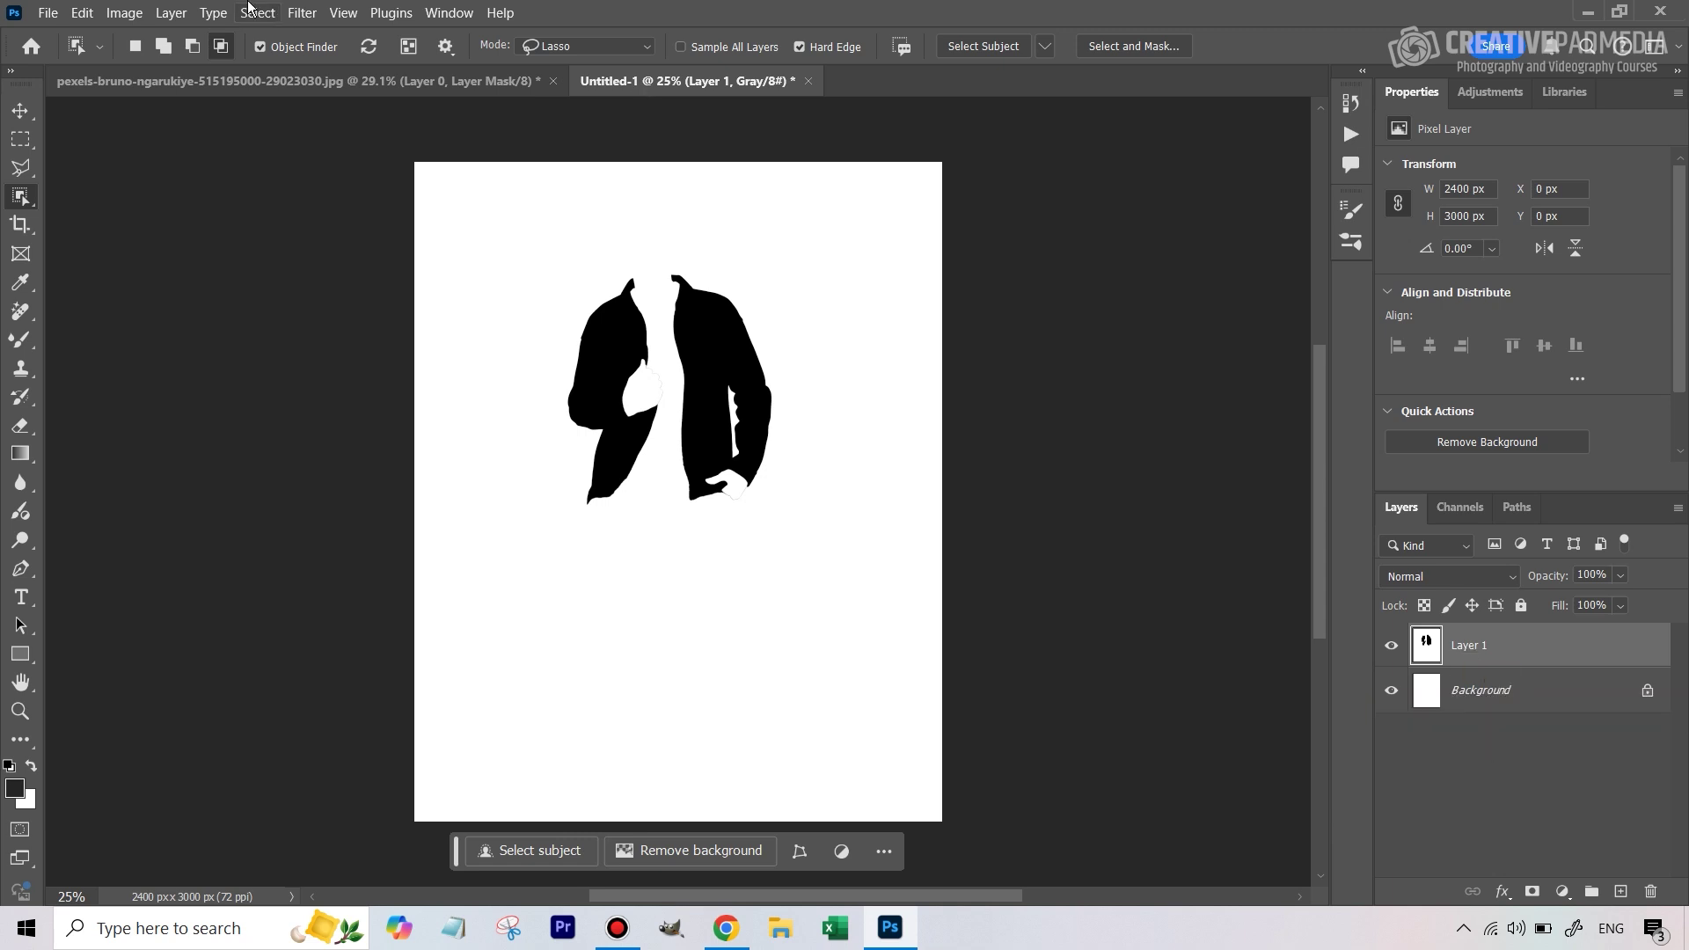
Step: Export Untitled-1 as a quality-7 JPG named 'mask image' on the Desktop
click(48, 12)
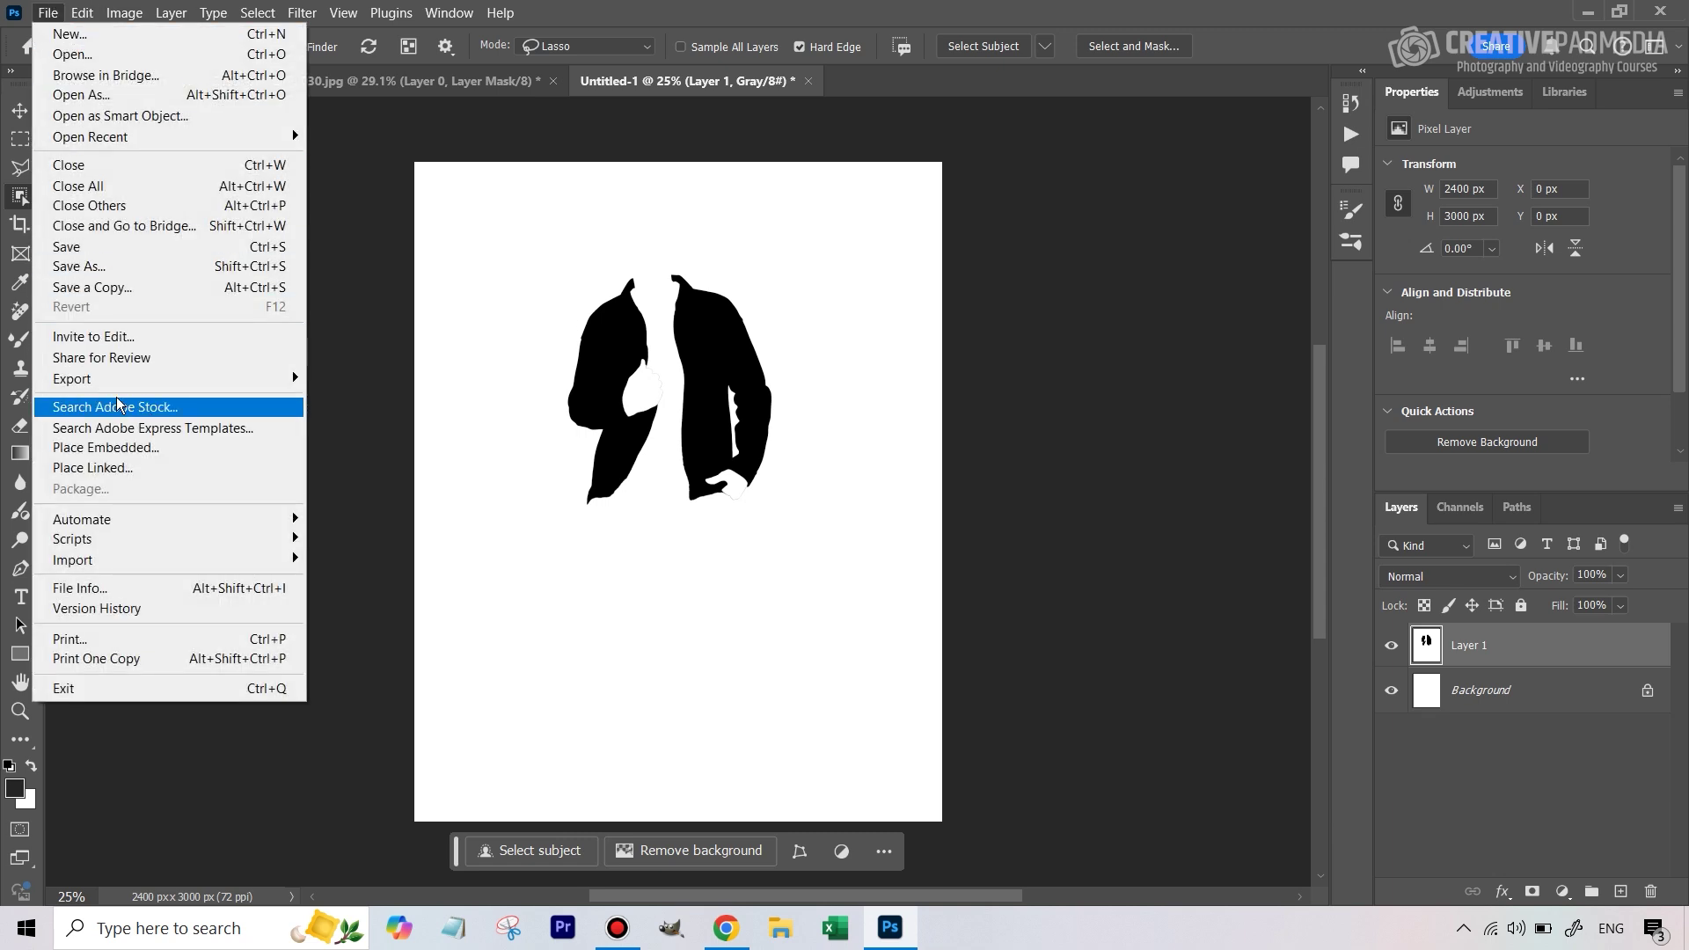
mouse_move(127, 380)
click(410, 401)
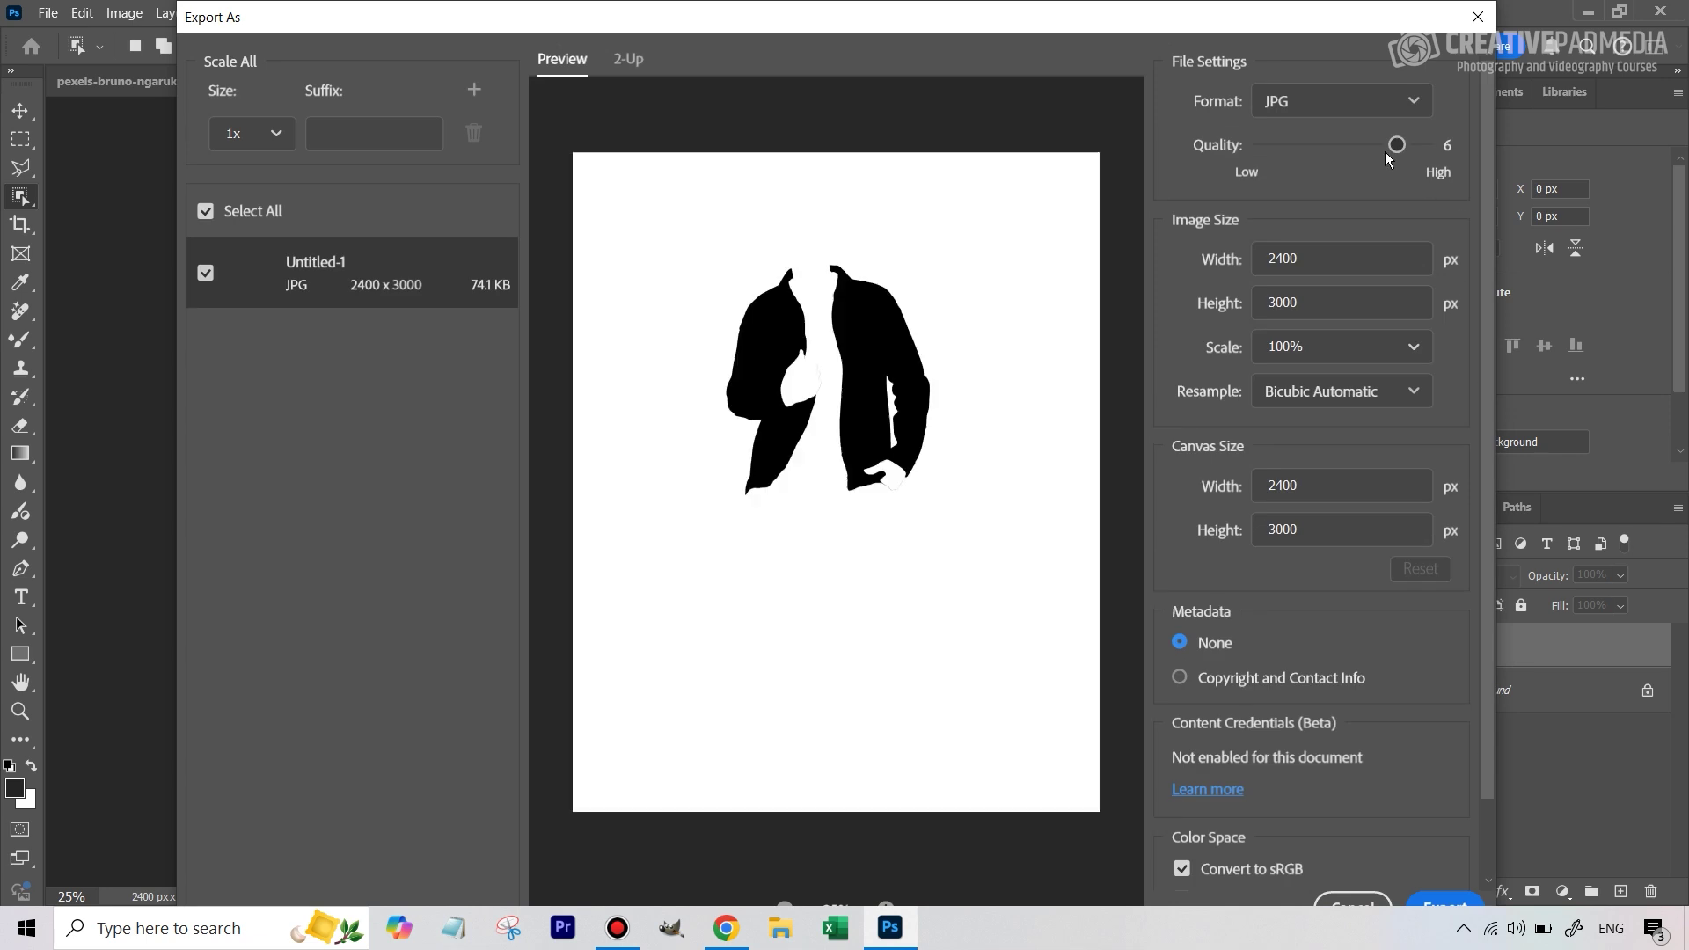
drag(1395, 146, 1424, 146)
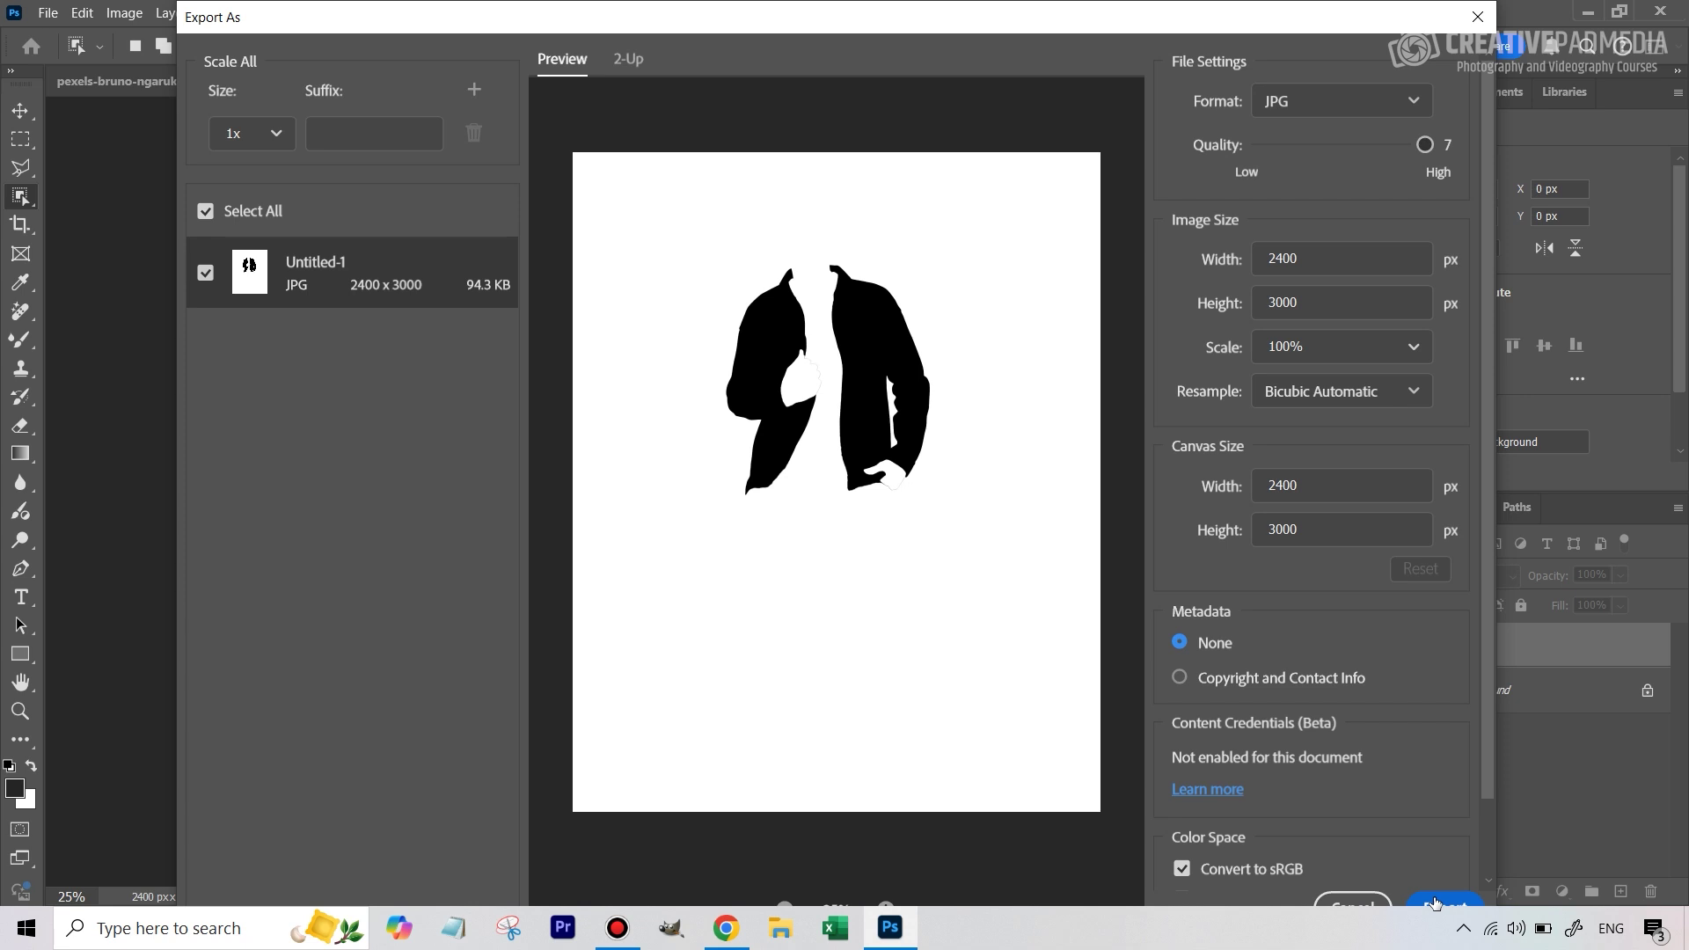
click(1435, 904)
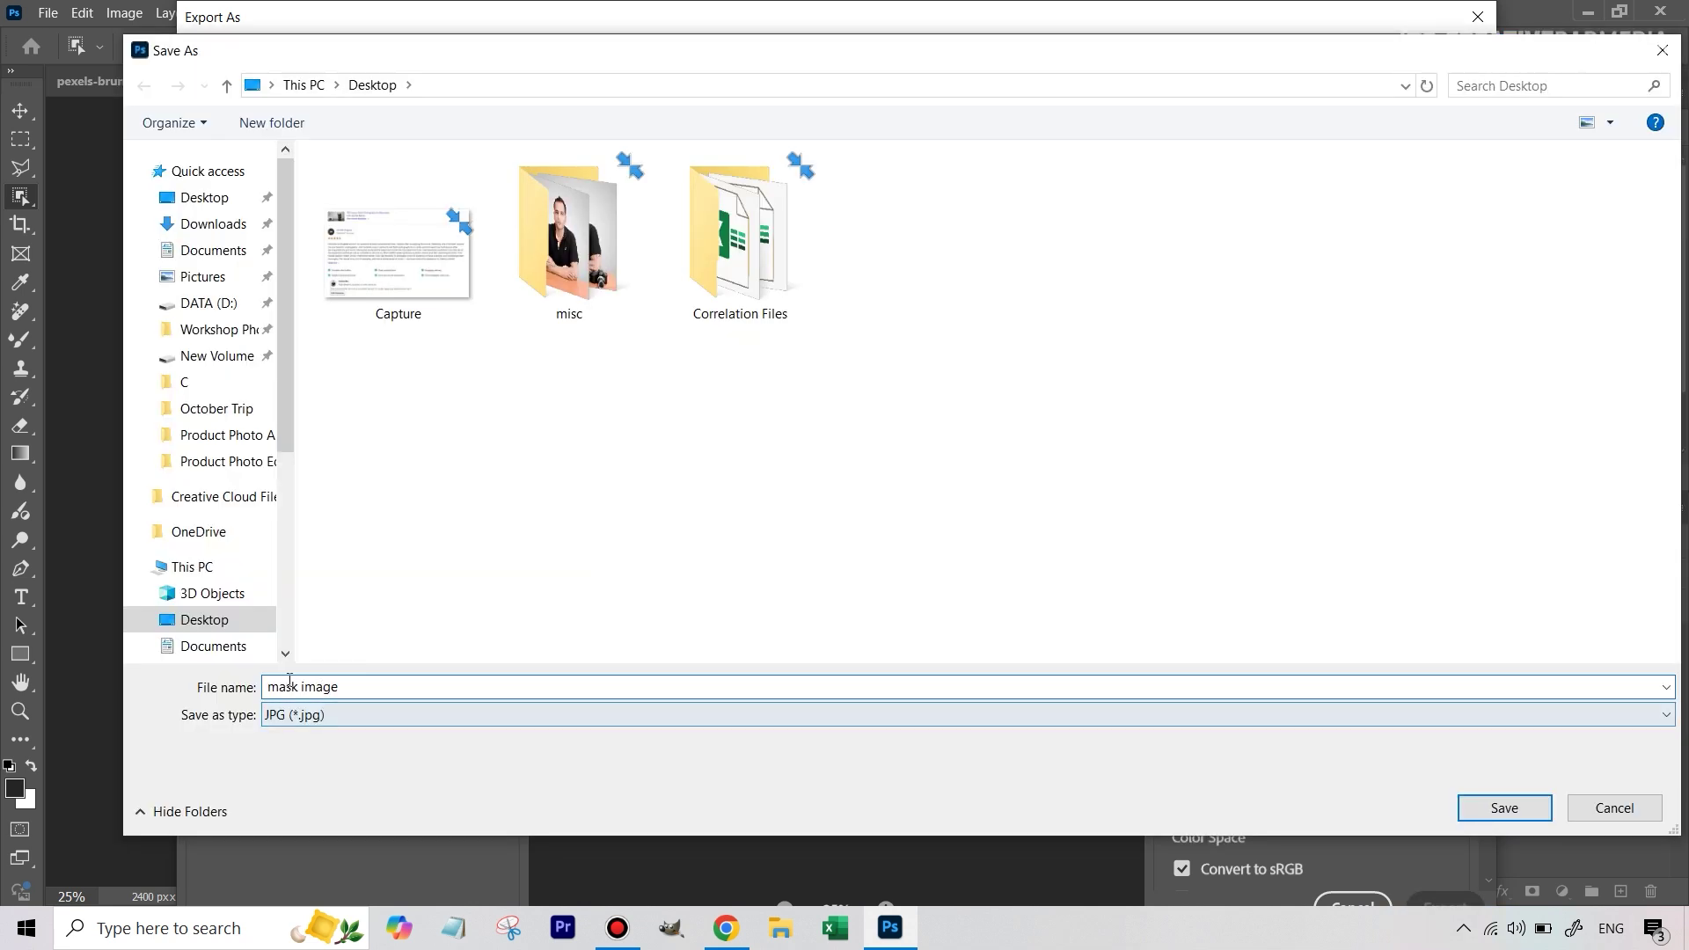
click(1494, 803)
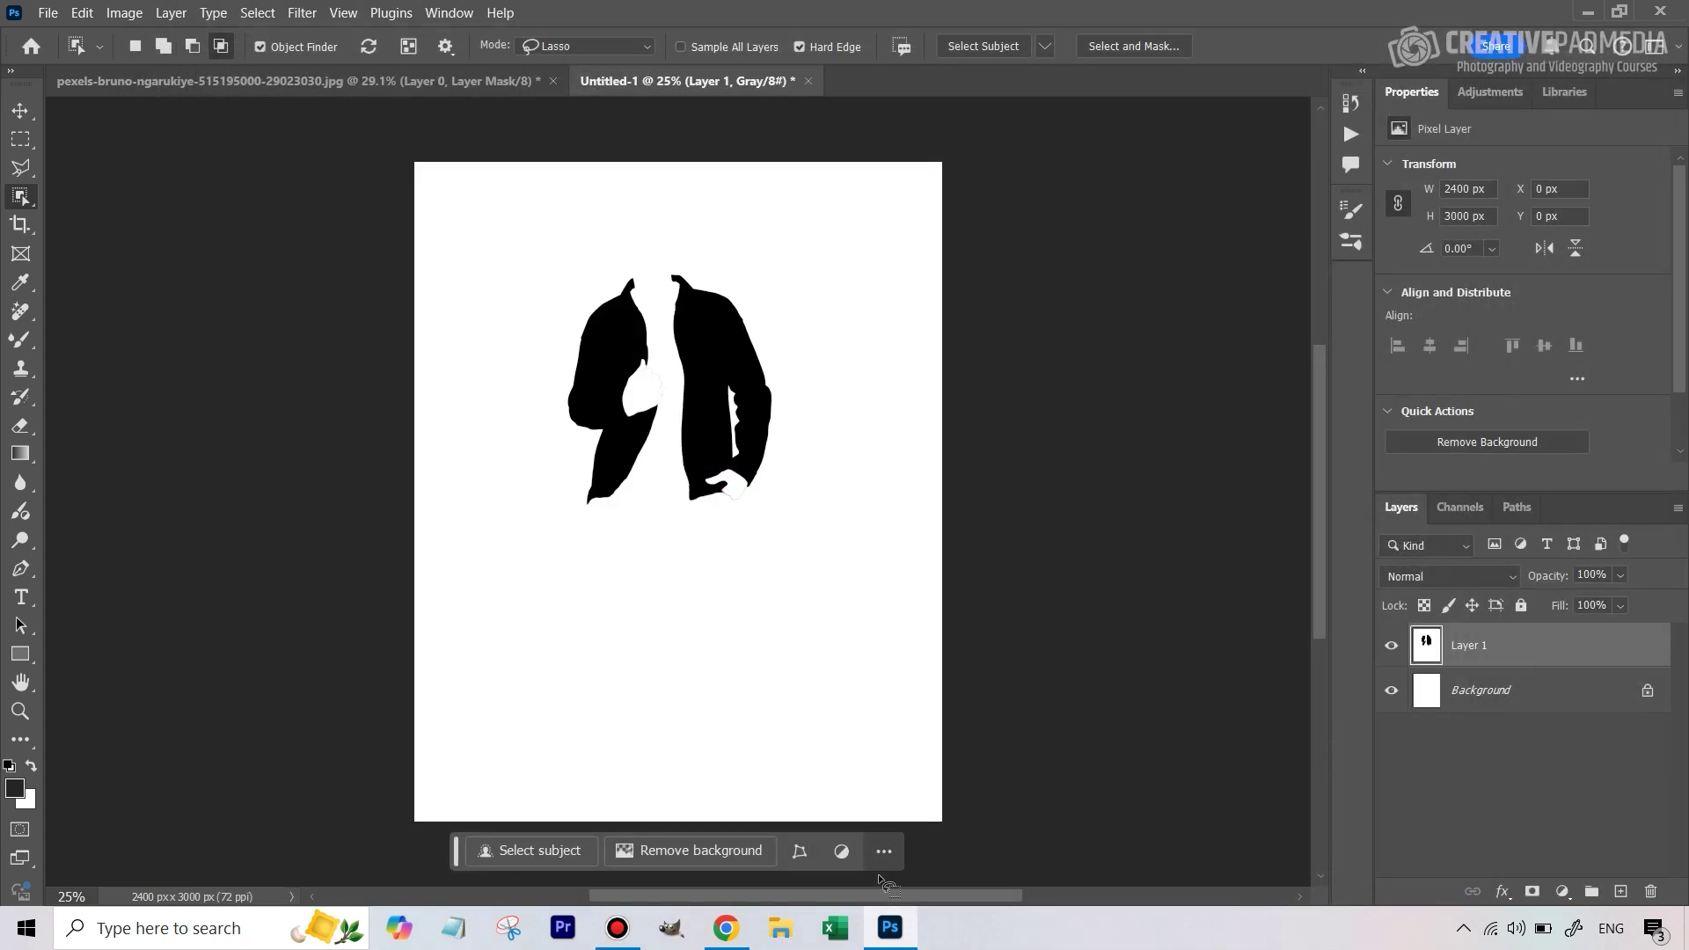
Step: Undo the segmentation so the seated man's photo reloads as the Replace Anything input image
click(726, 928)
scroll(1114, 475, up, 5)
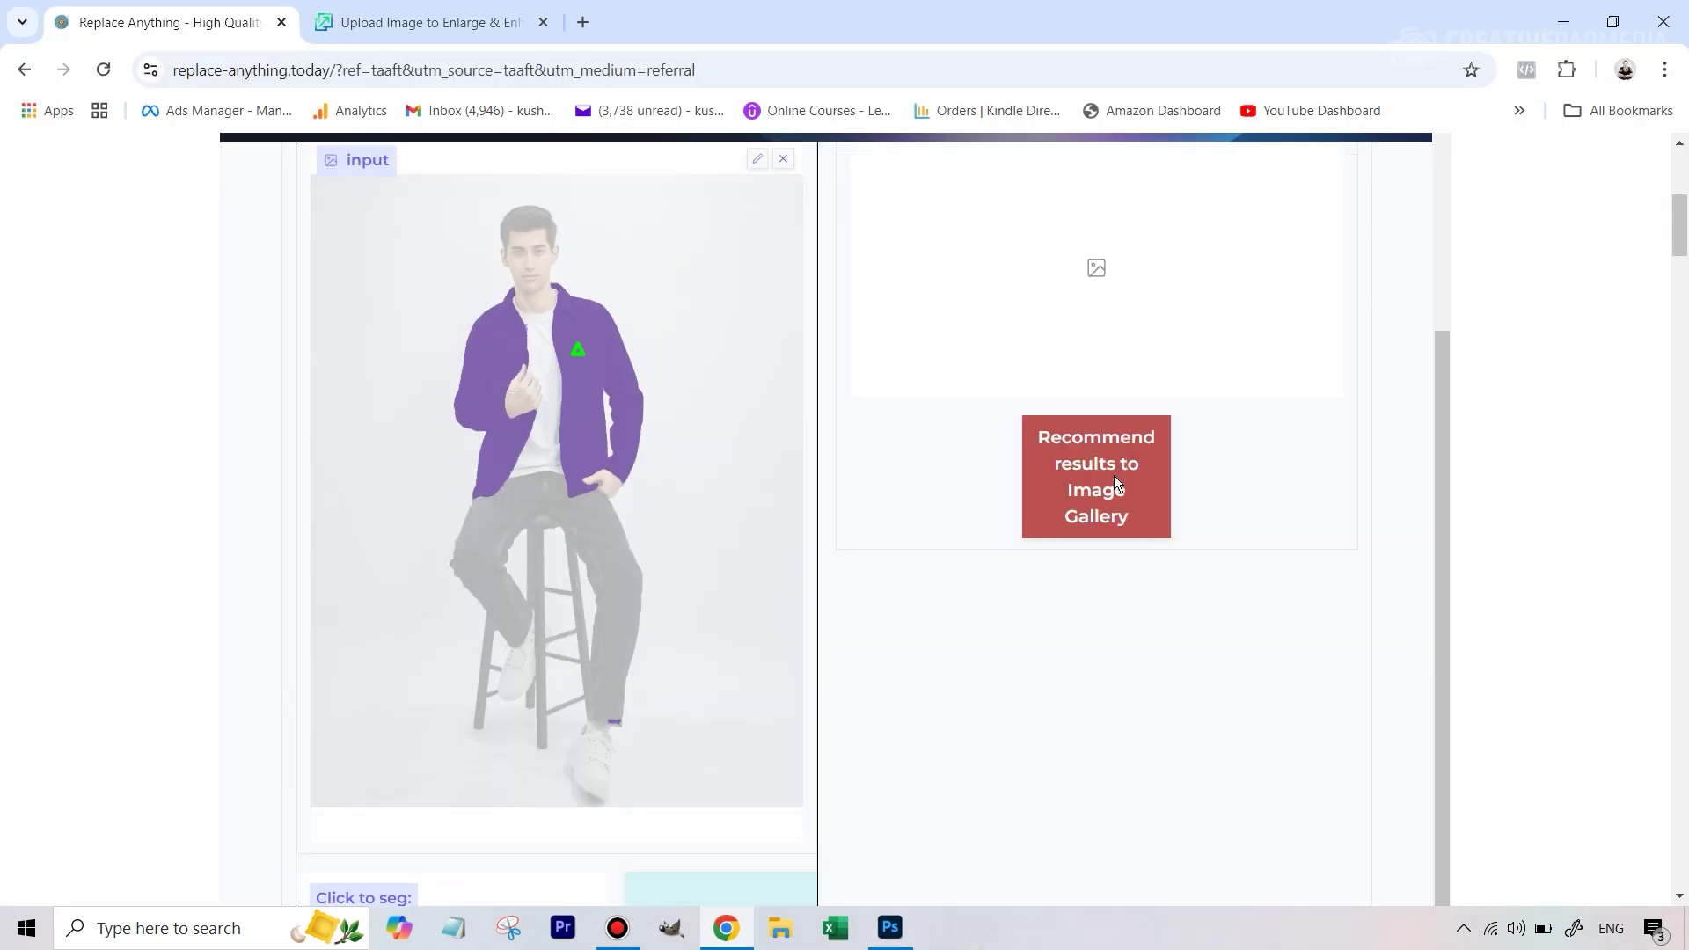
scroll(1114, 475, up, 3)
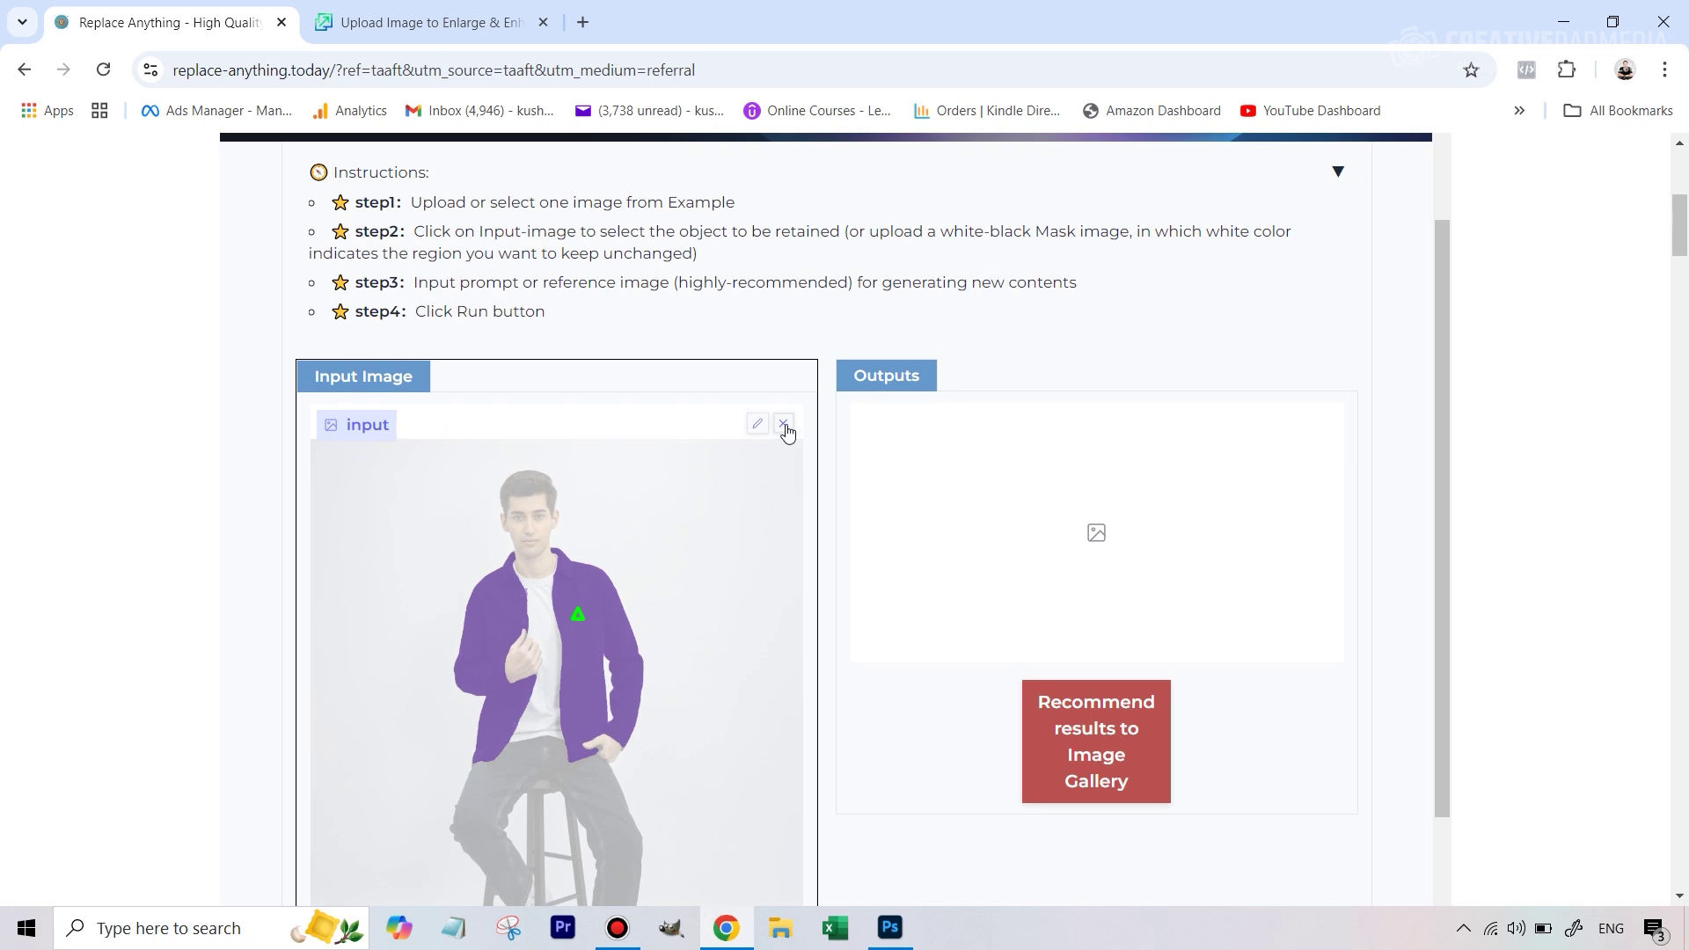
scroll(871, 493, down, 4)
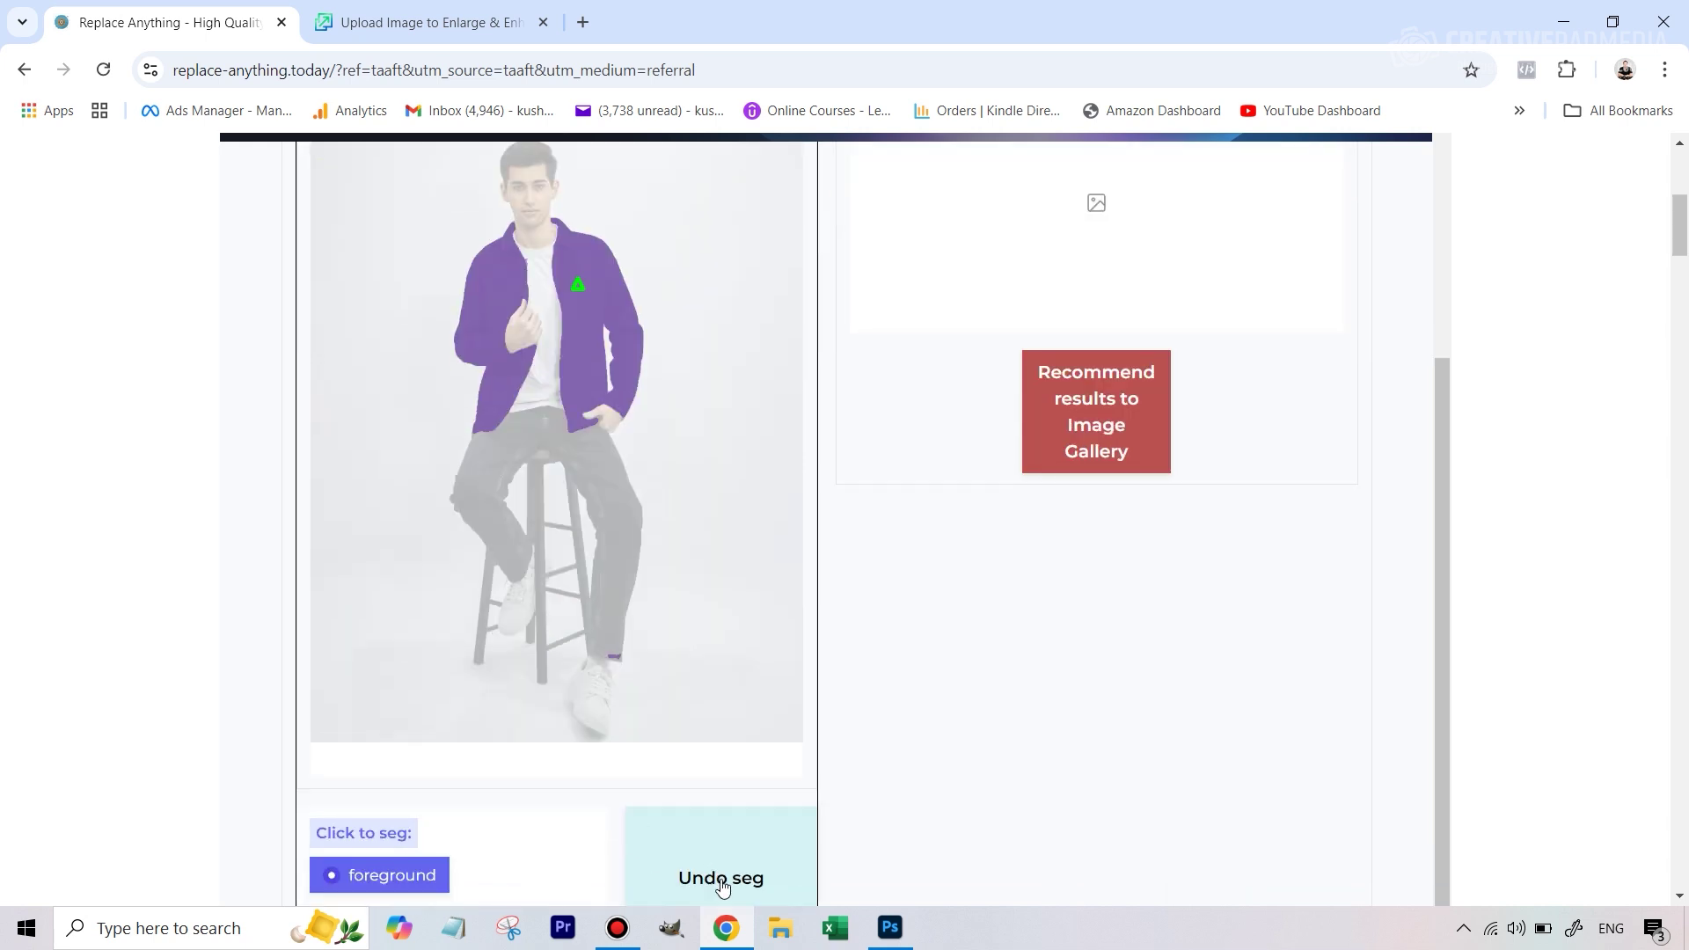
scroll(698, 874, down, 1)
click(713, 767)
scroll(880, 588, up, 1)
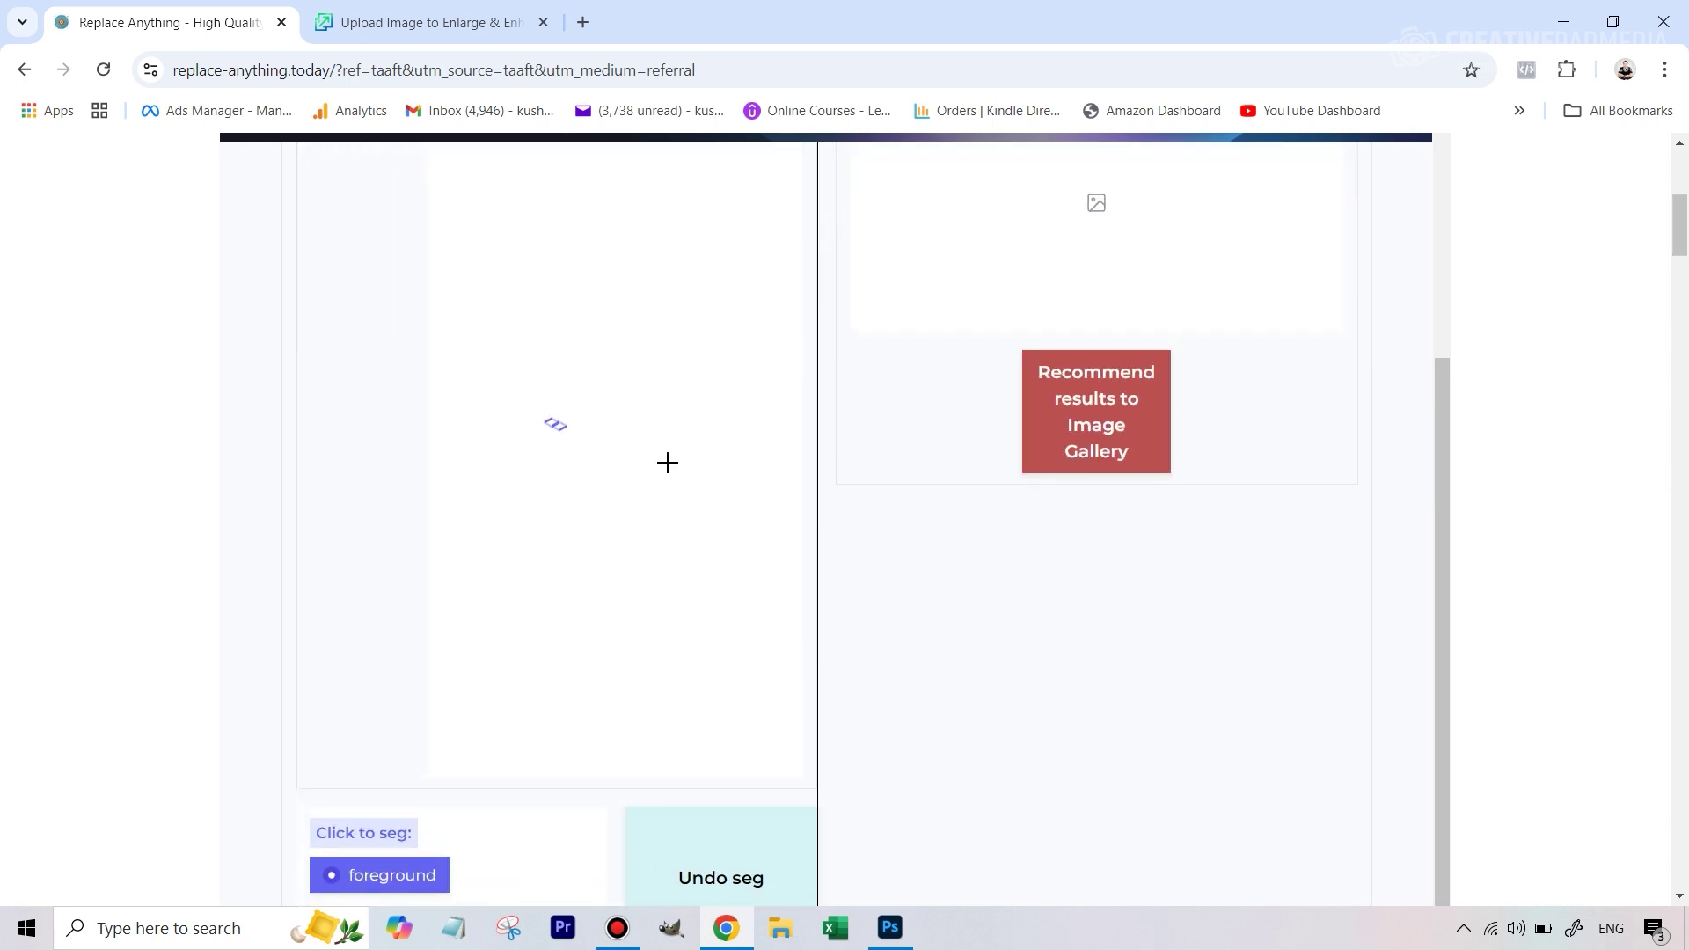
scroll(581, 588, up, 3)
scroll(607, 603, down, 2)
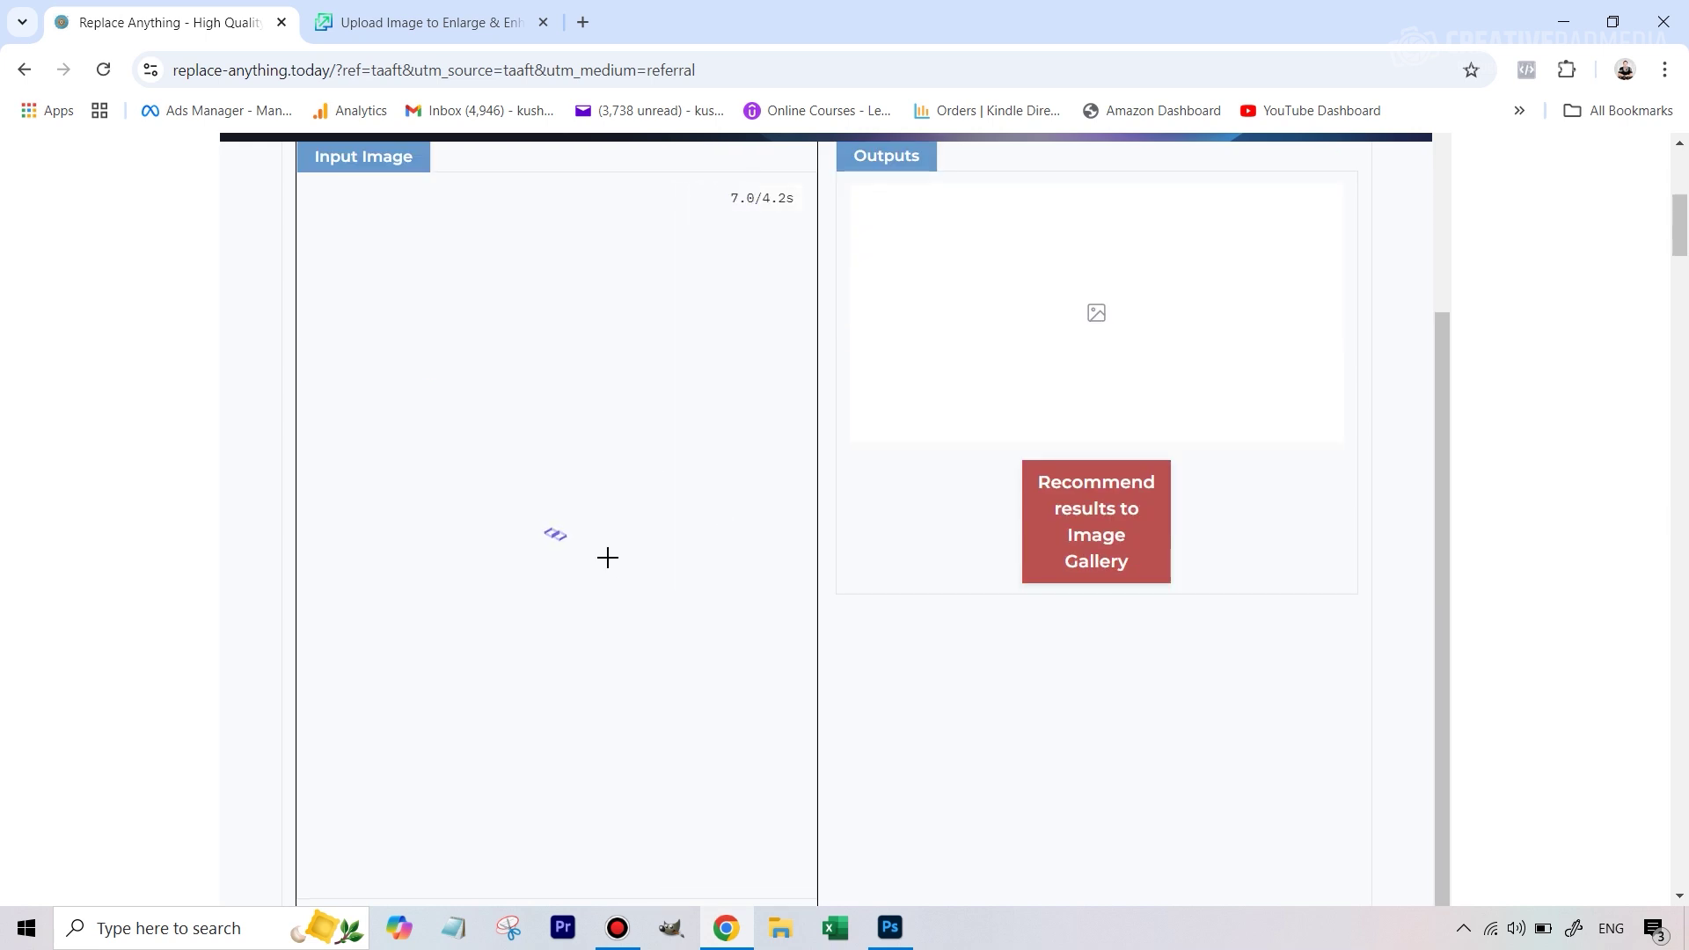
scroll(634, 492, down, 1)
scroll(646, 457, up, 1)
scroll(638, 437, up, 3)
scroll(618, 536, down, 4)
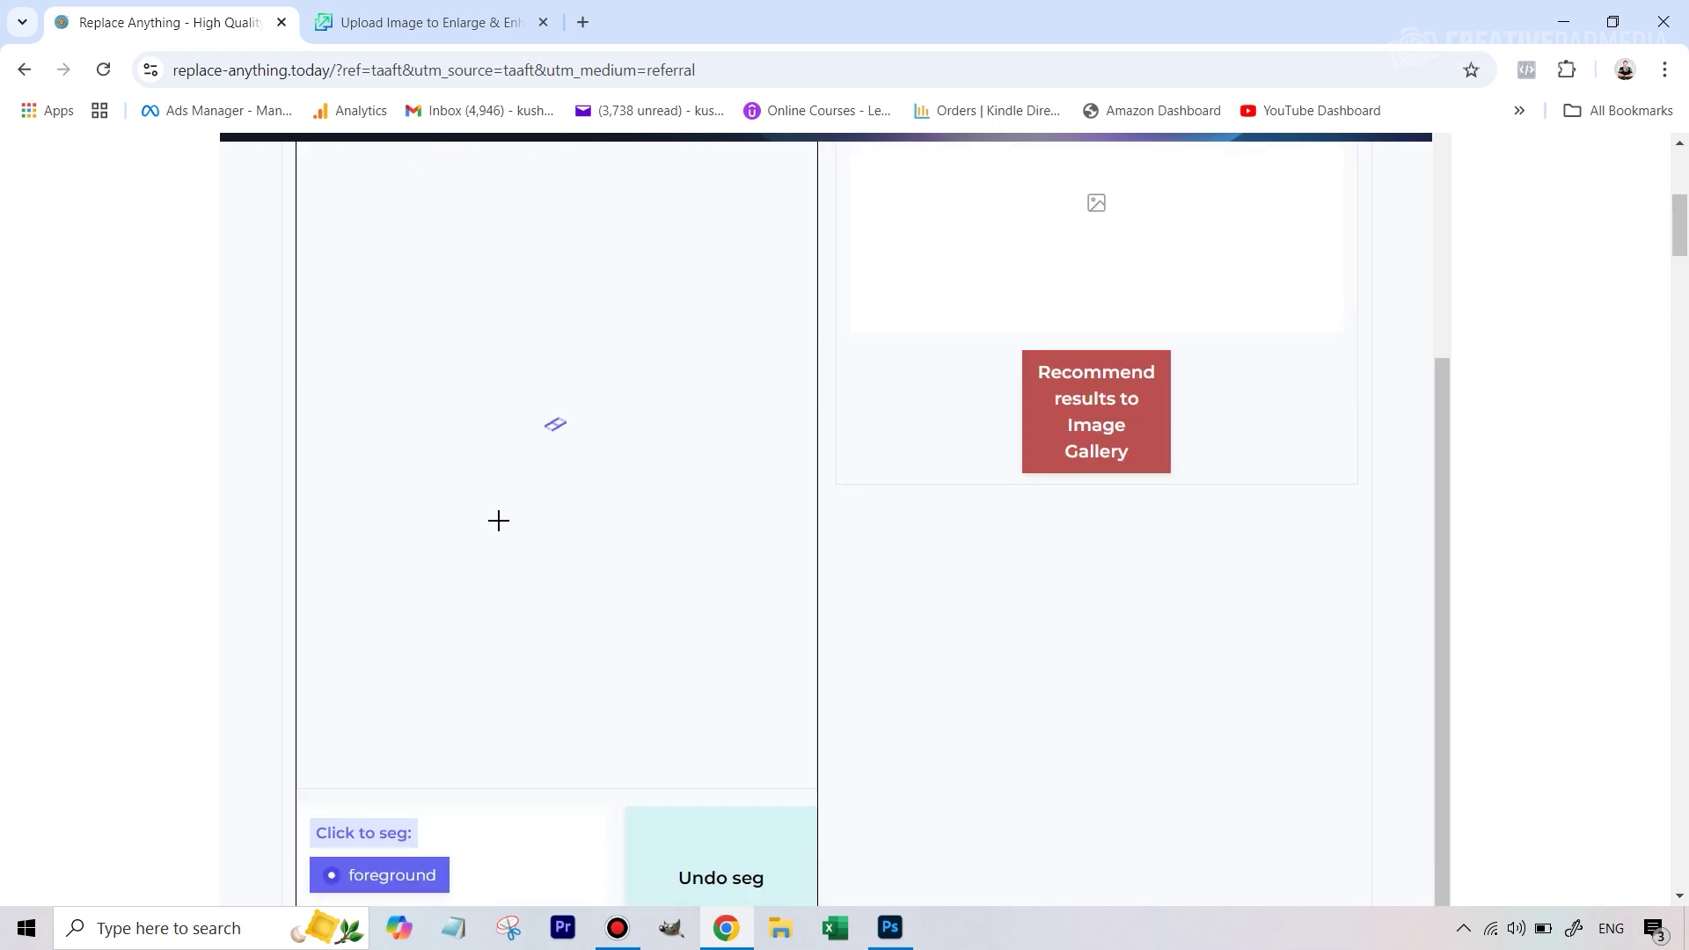
scroll(500, 519, up, 2)
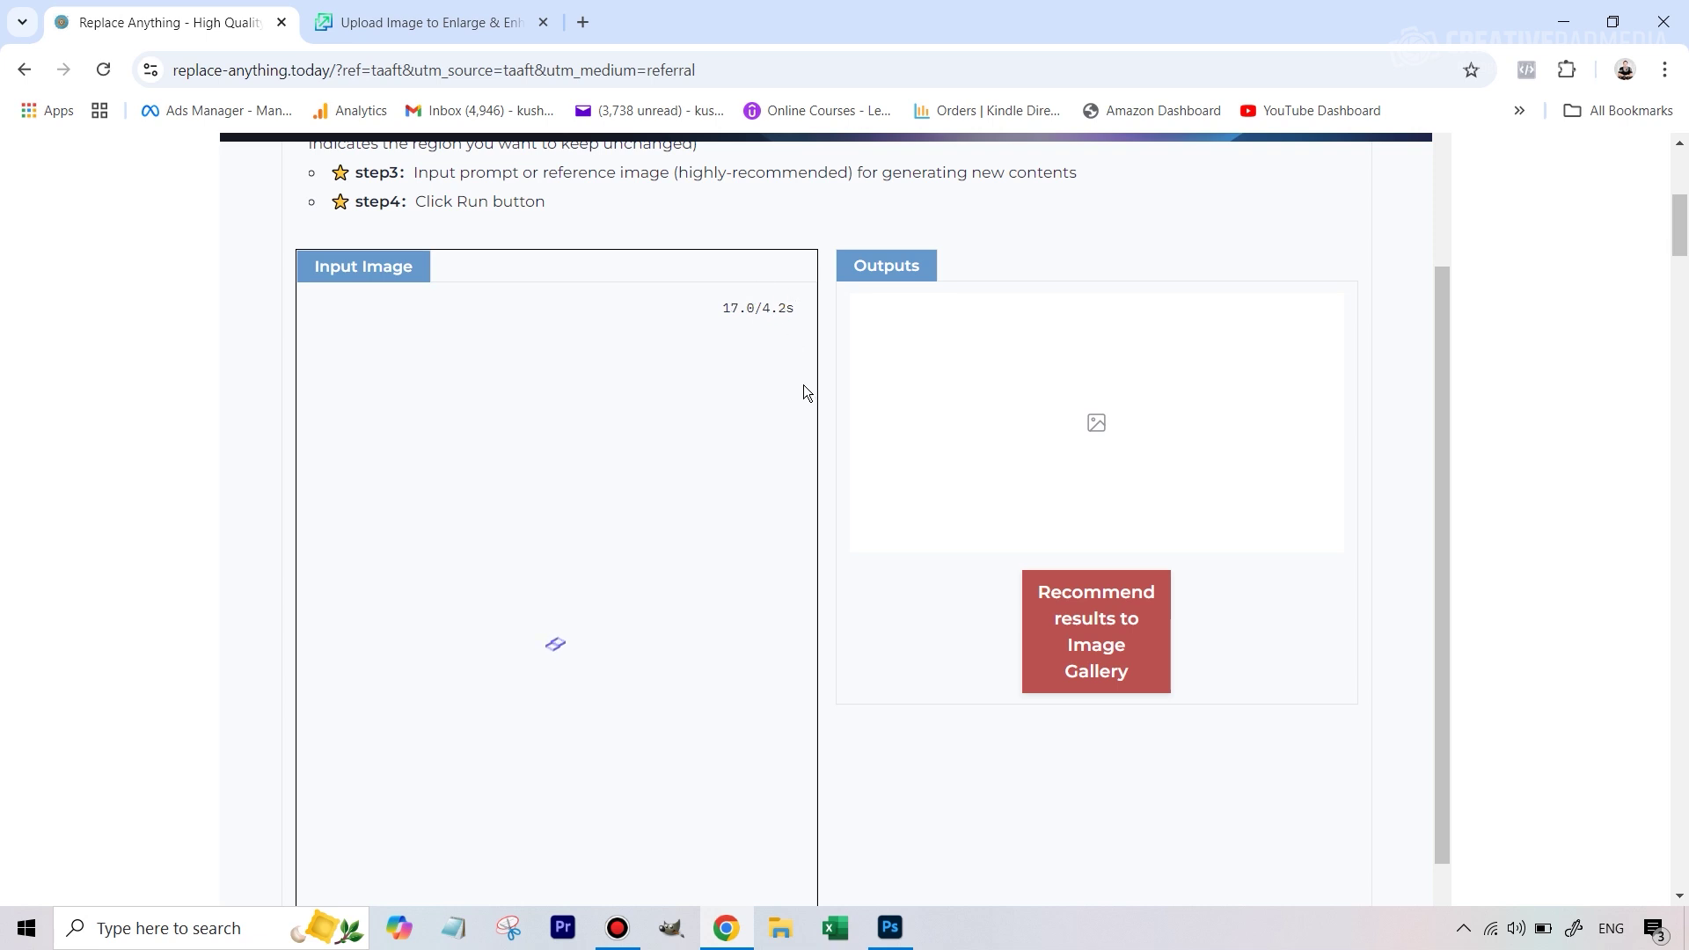
scroll(868, 500, down, 3)
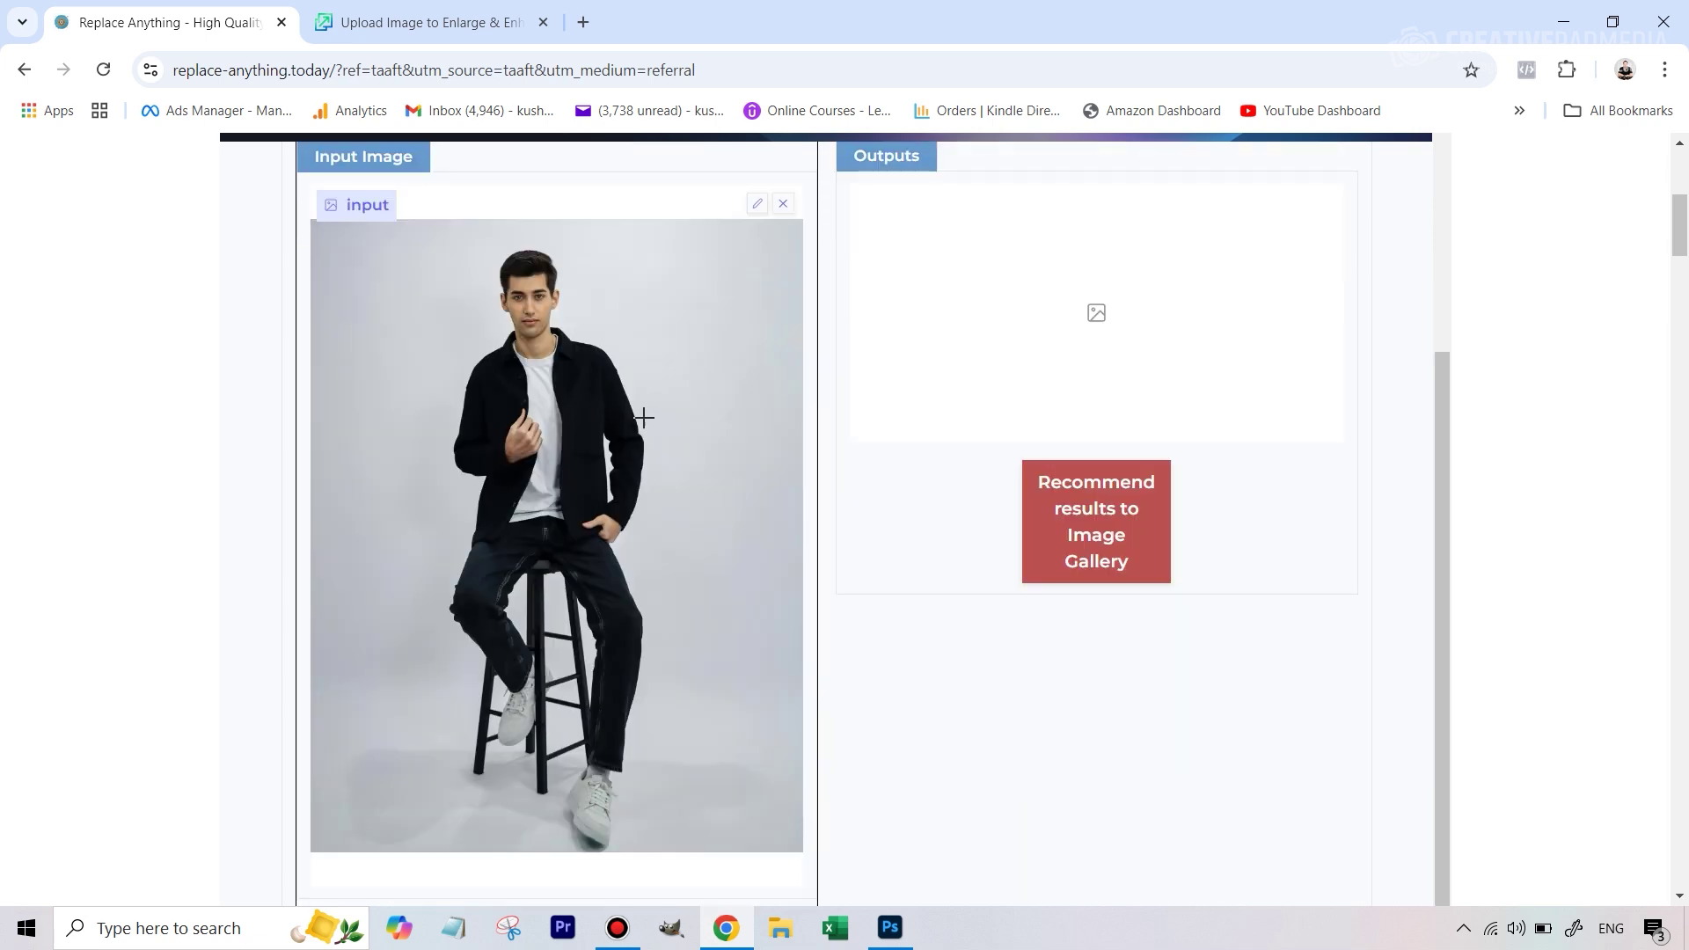
Step: Expand More input params and load the 'mask image' JPG into the Mask Image slot
scroll(710, 443, down, 6)
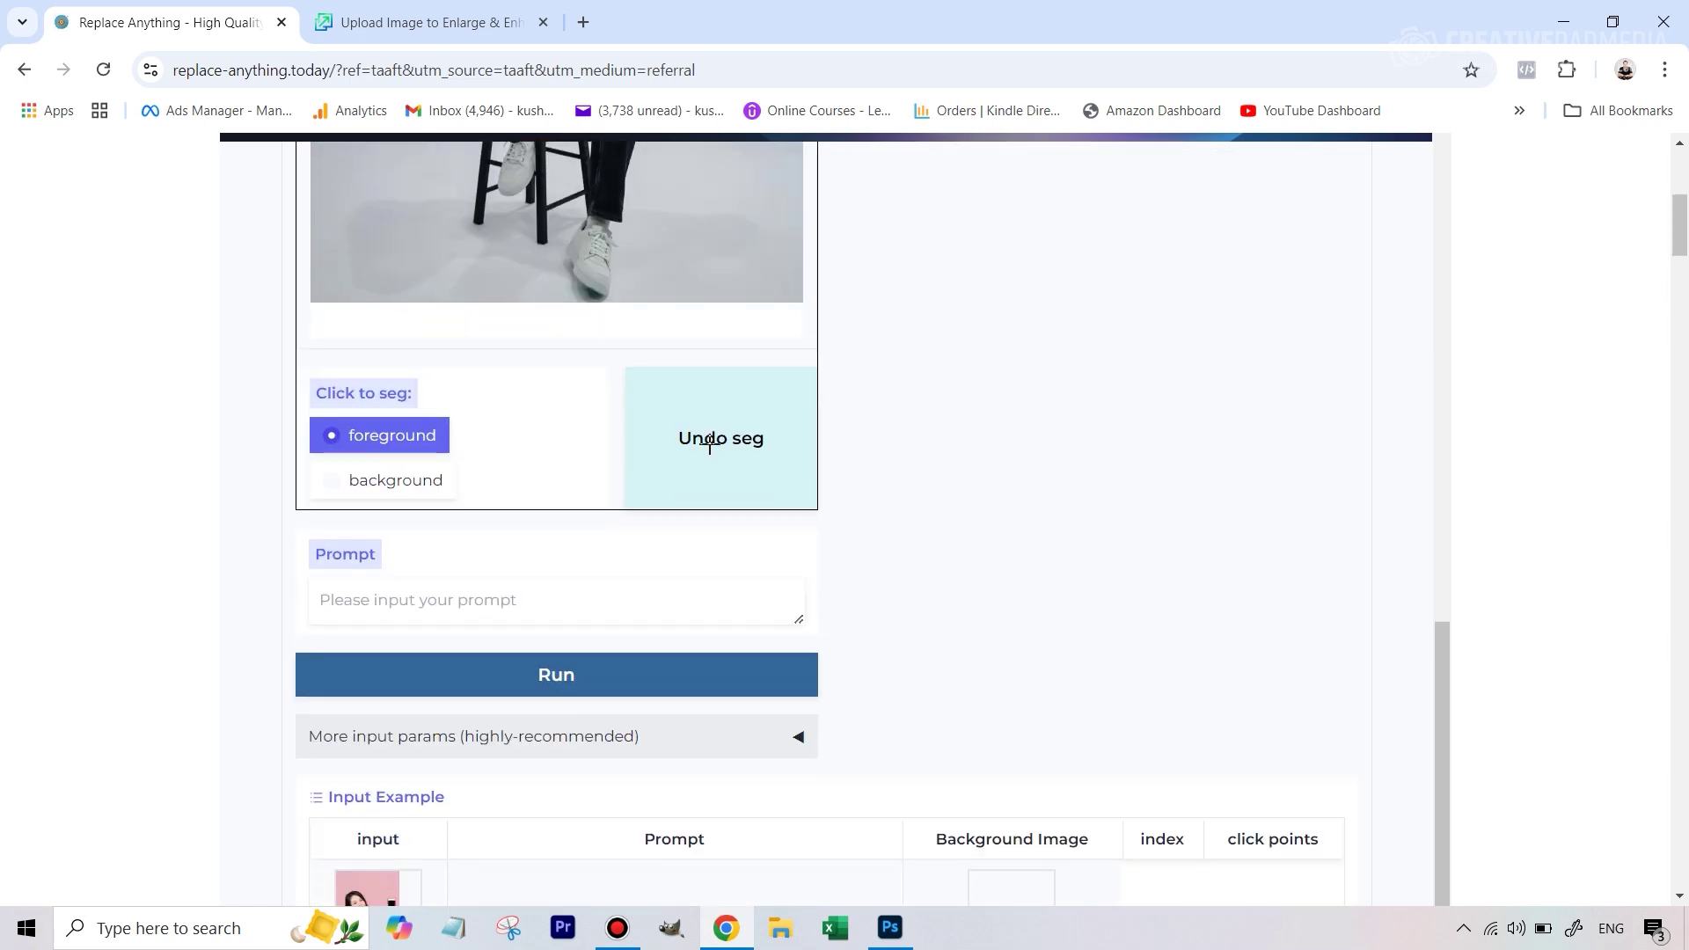
scroll(710, 443, down, 2)
click(797, 521)
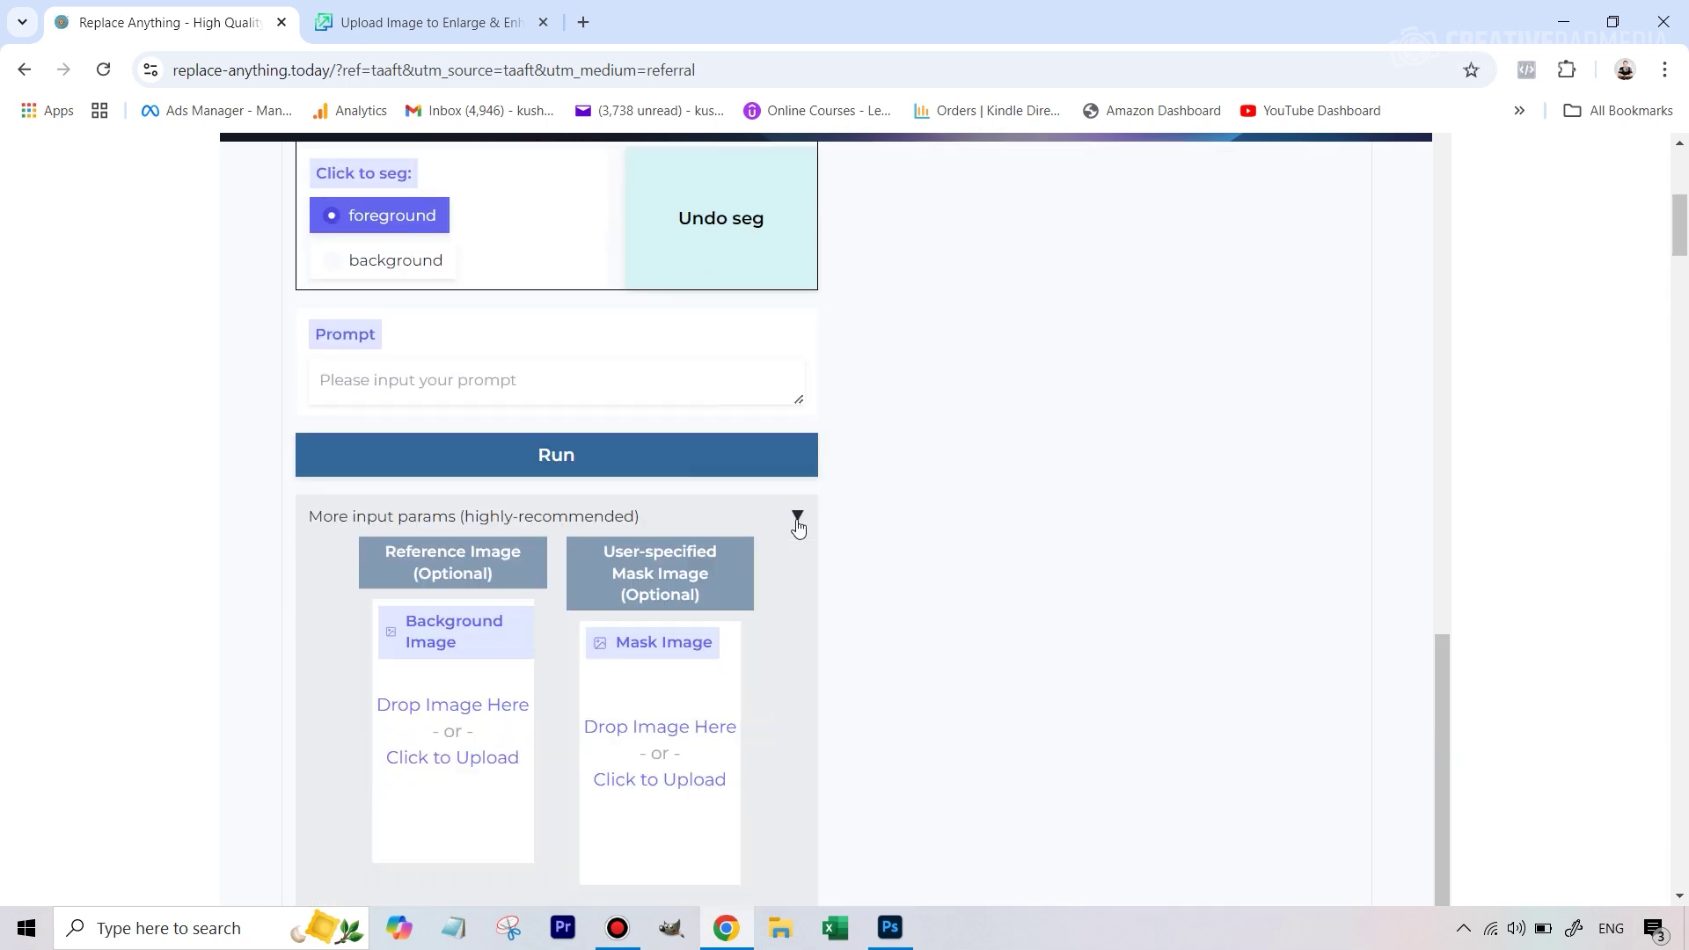
scroll(678, 475, down, 2)
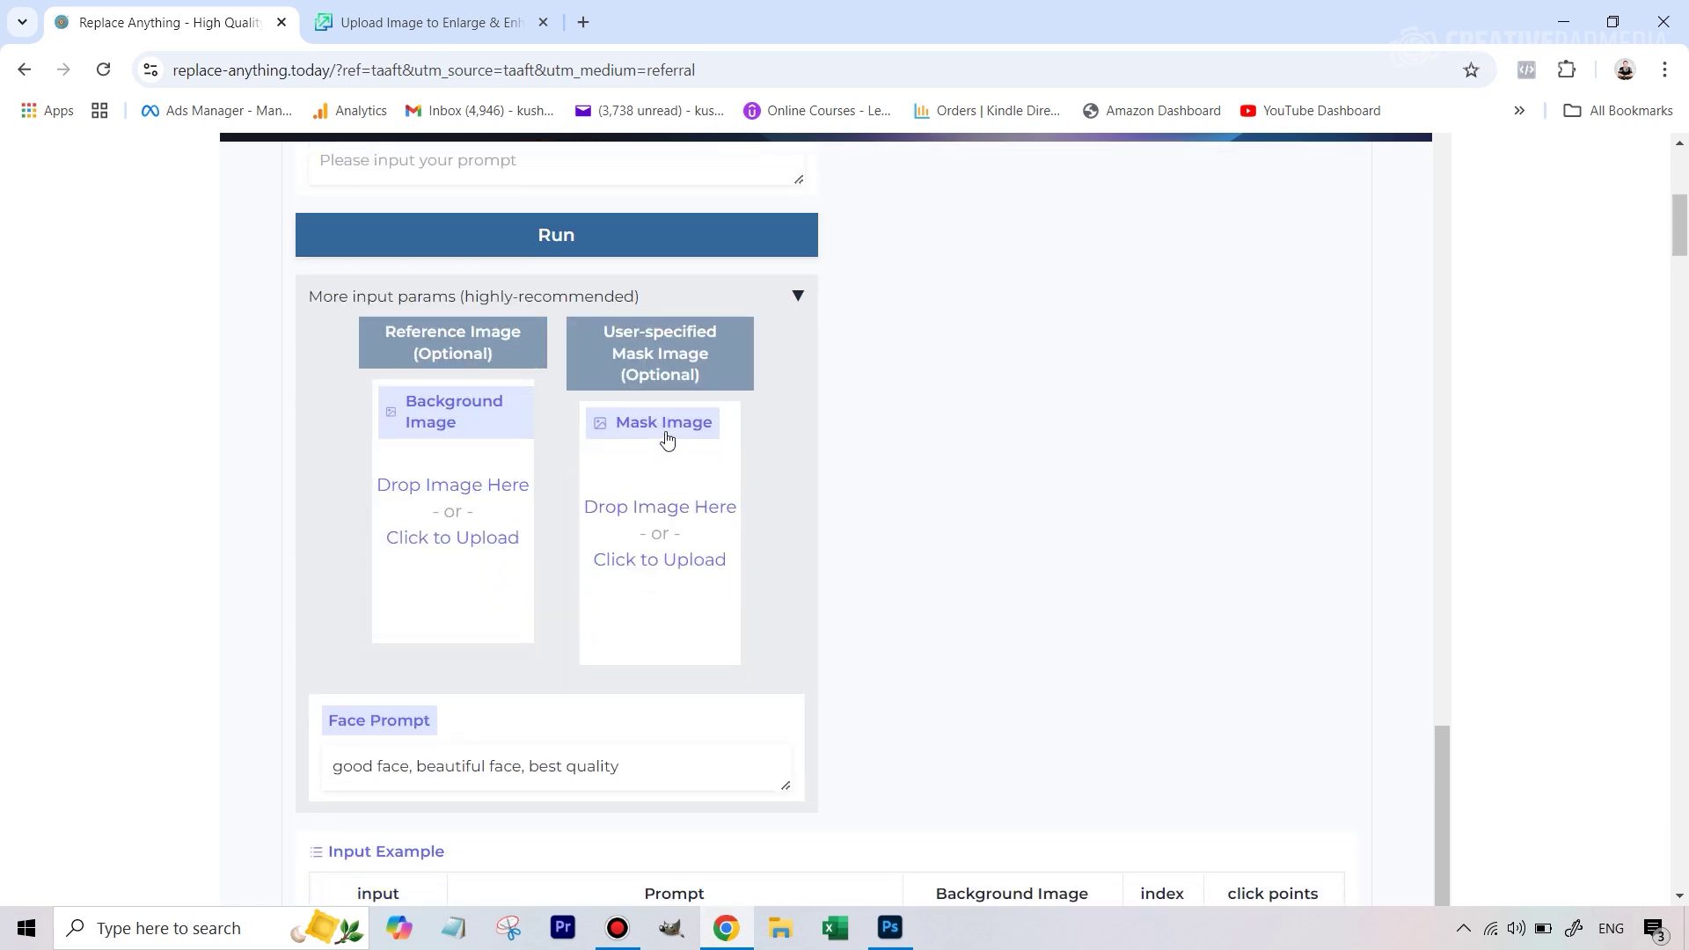
click(652, 519)
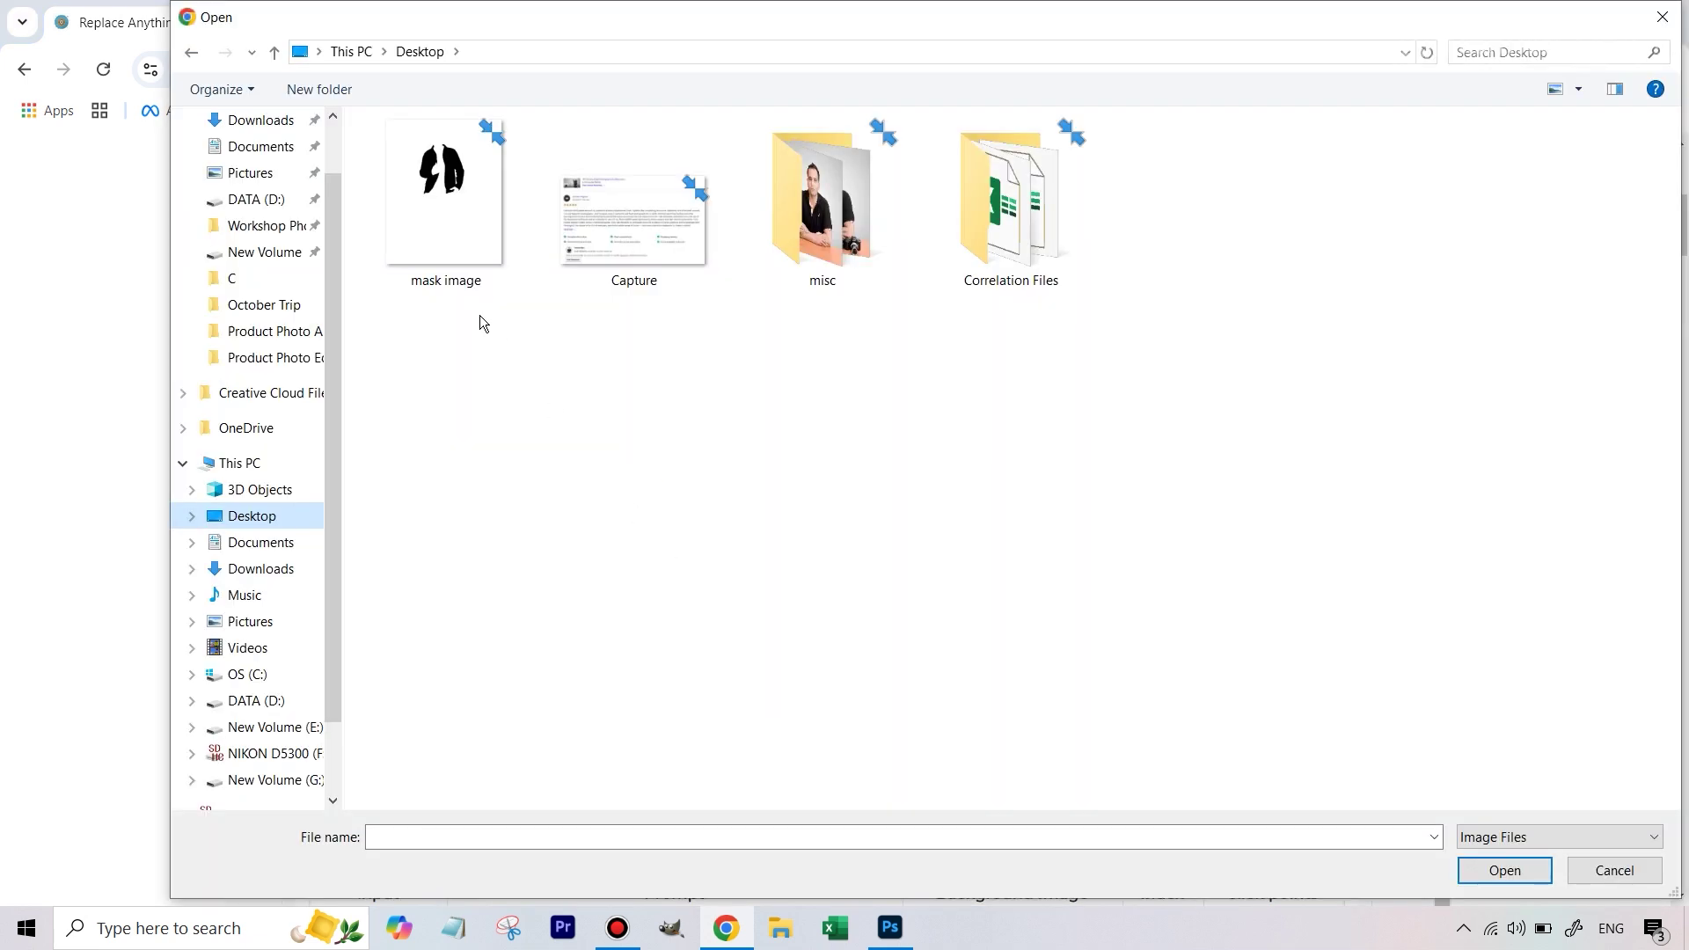
double_click(451, 244)
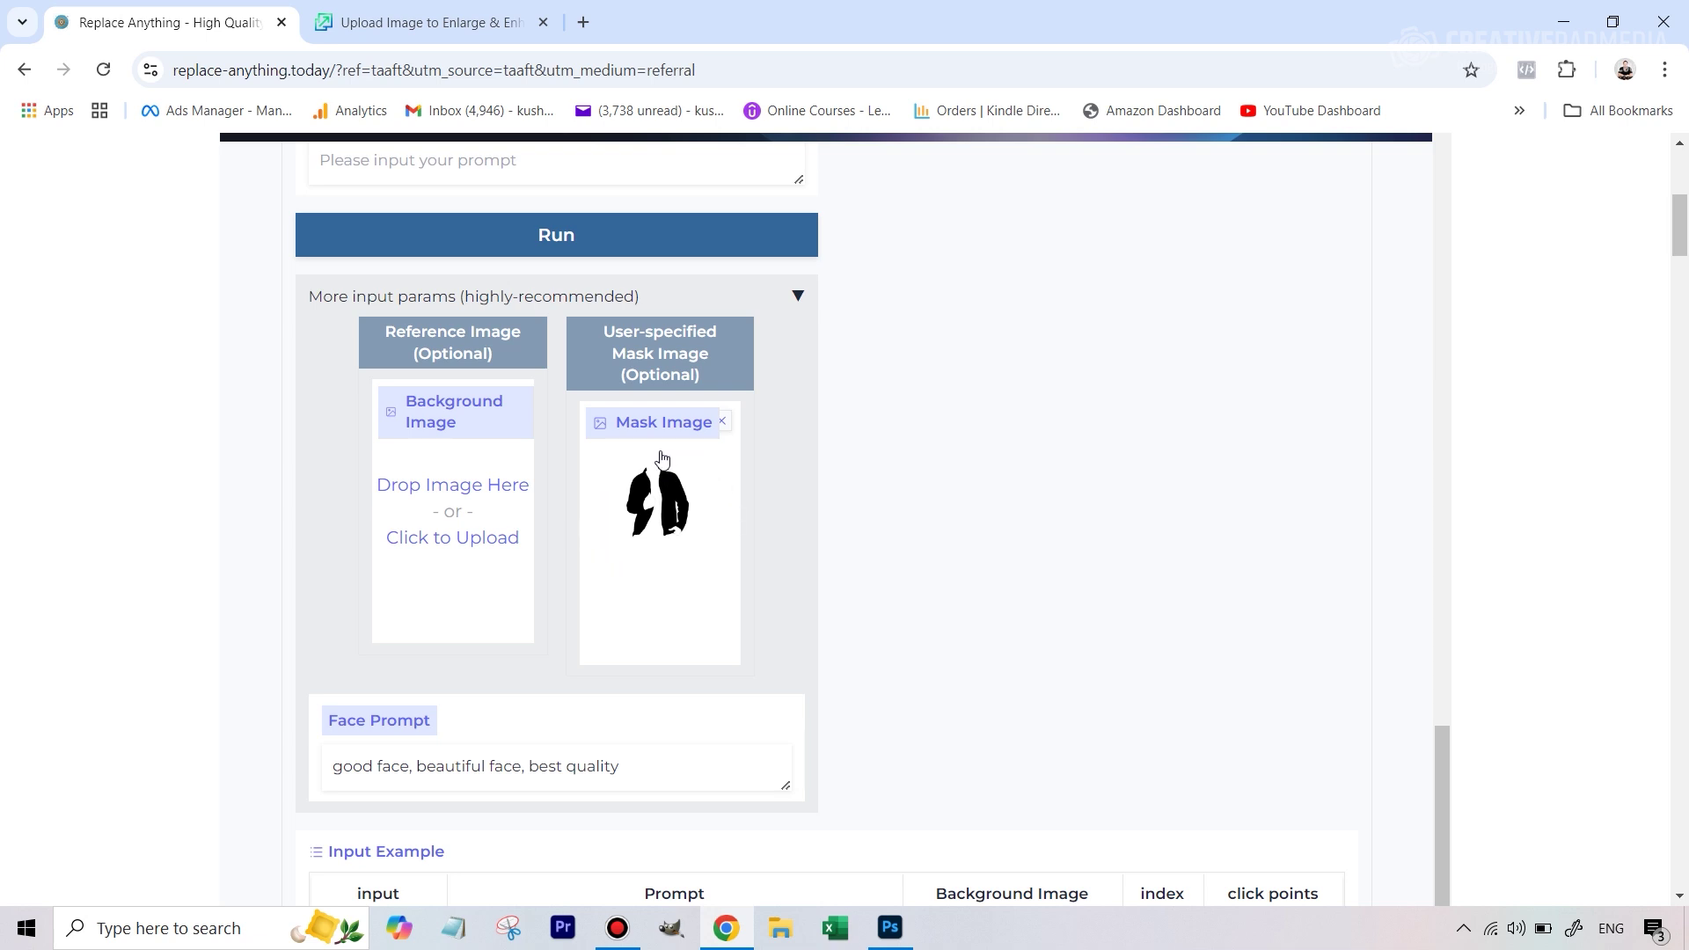
Step: Enter the prompt 'yellow jacket' and run the generation
scroll(716, 430, up, 5)
scroll(714, 528, down, 2)
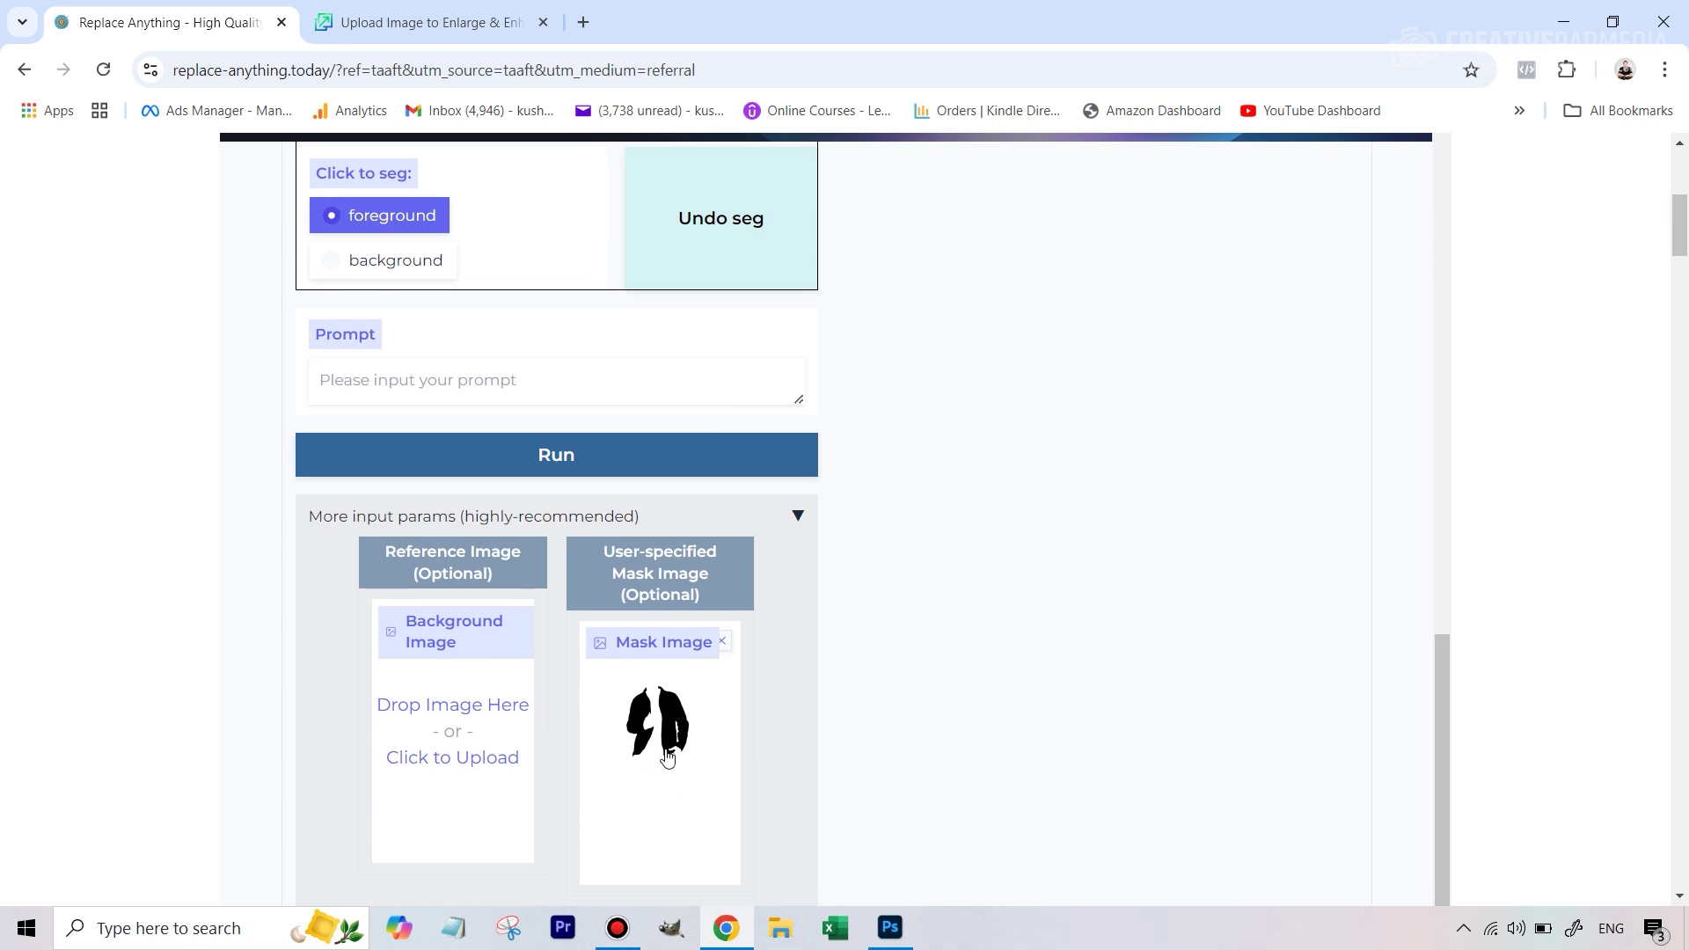
scroll(670, 725, up, 1)
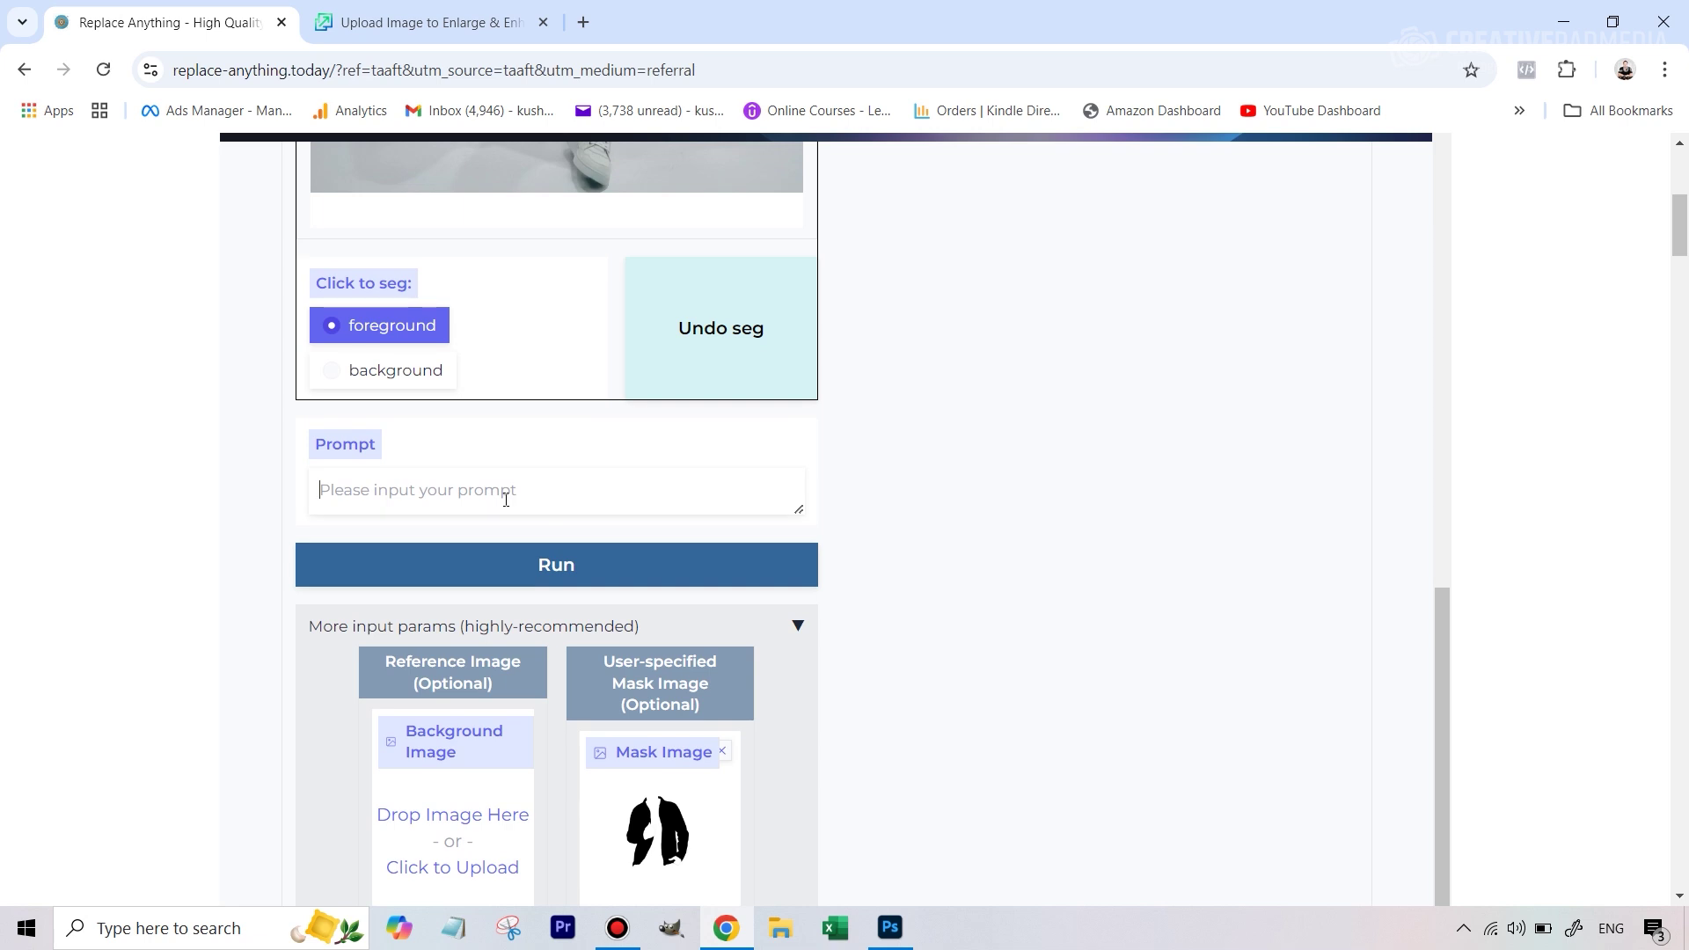
text(ye)
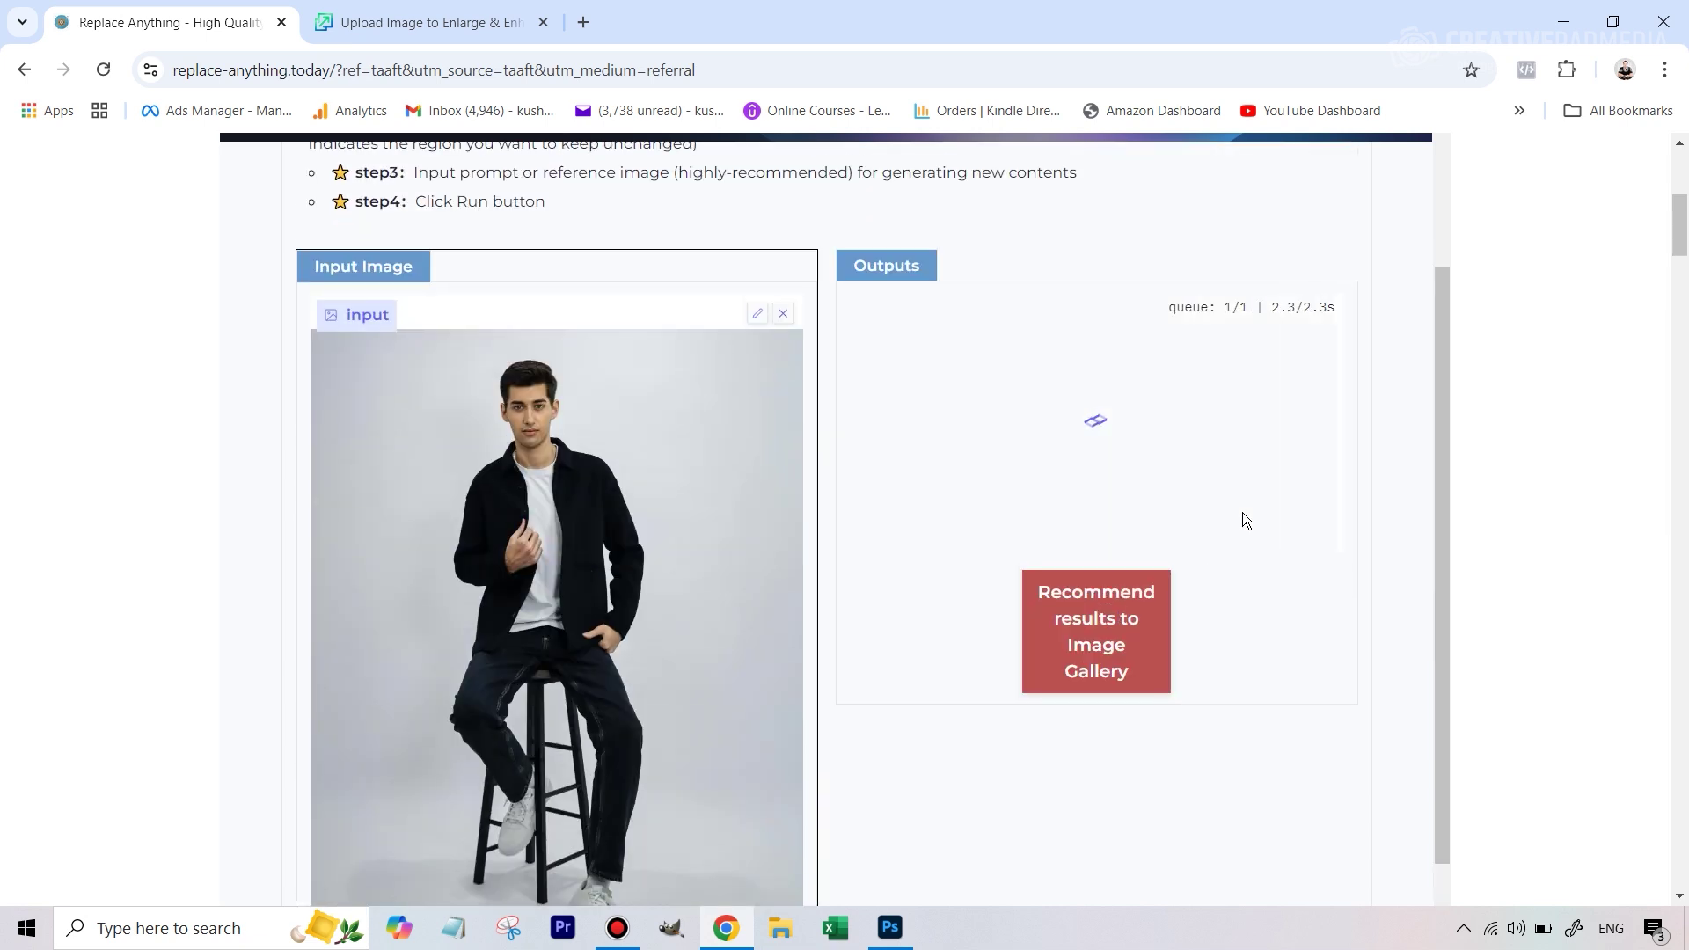
Step: Preview the bright-yellow, yellow-sleeved, dark green and olive puffer jacket outputs in turn
scroll(1238, 514, down, 1)
click(1072, 628)
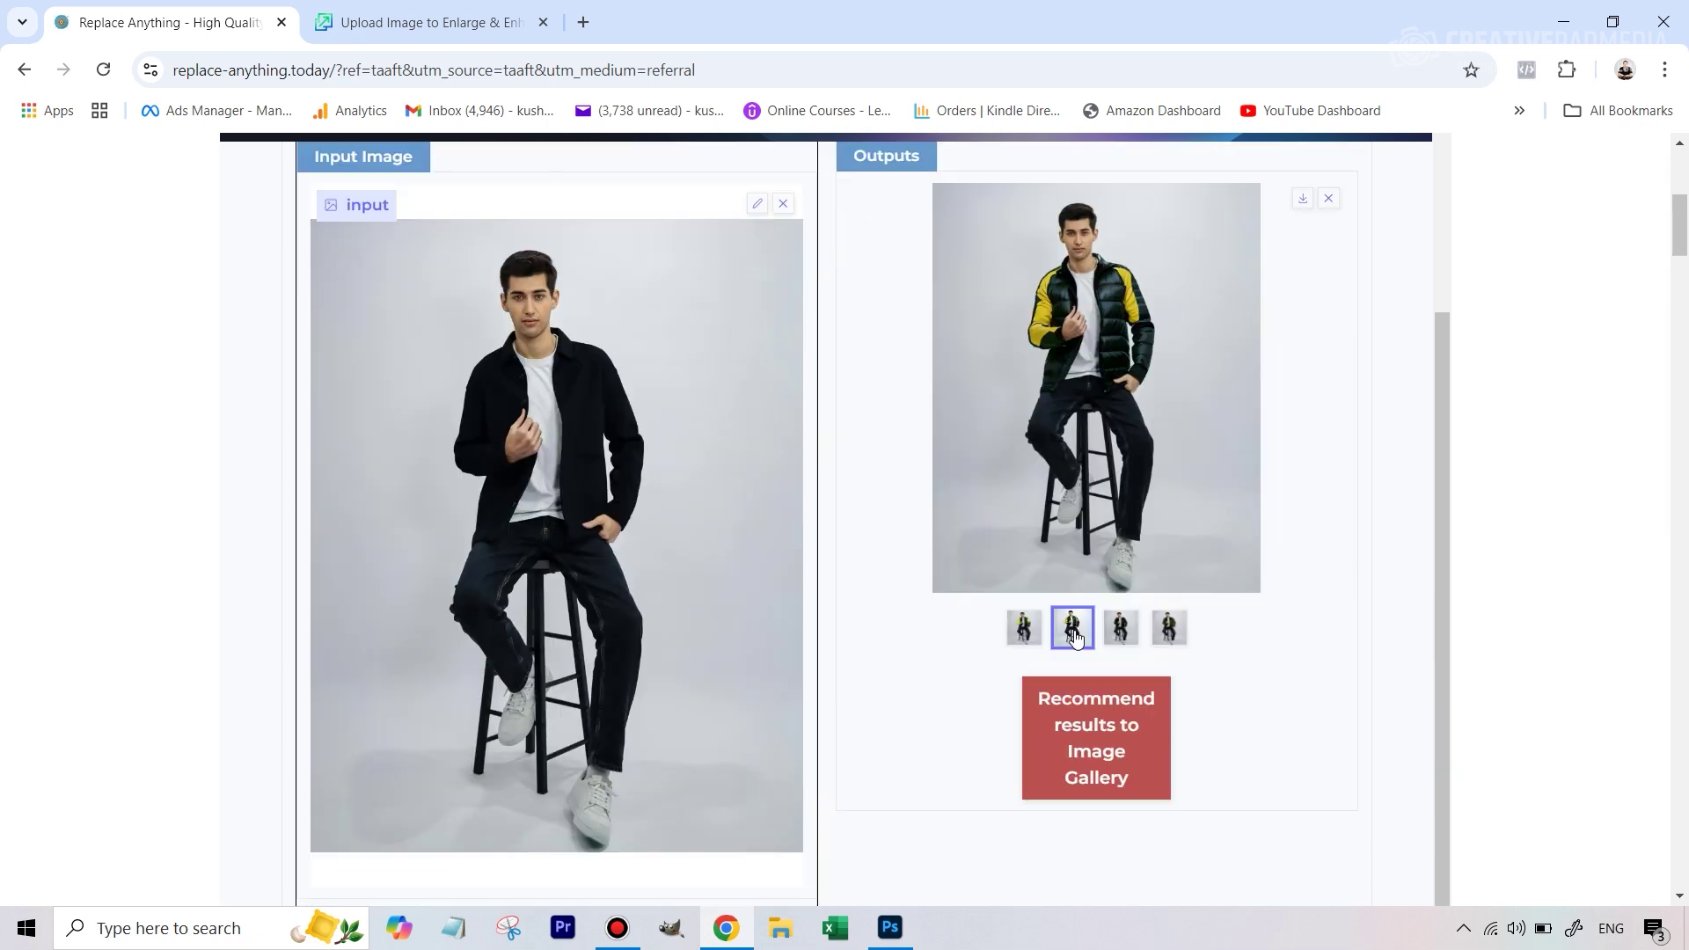
click(1024, 628)
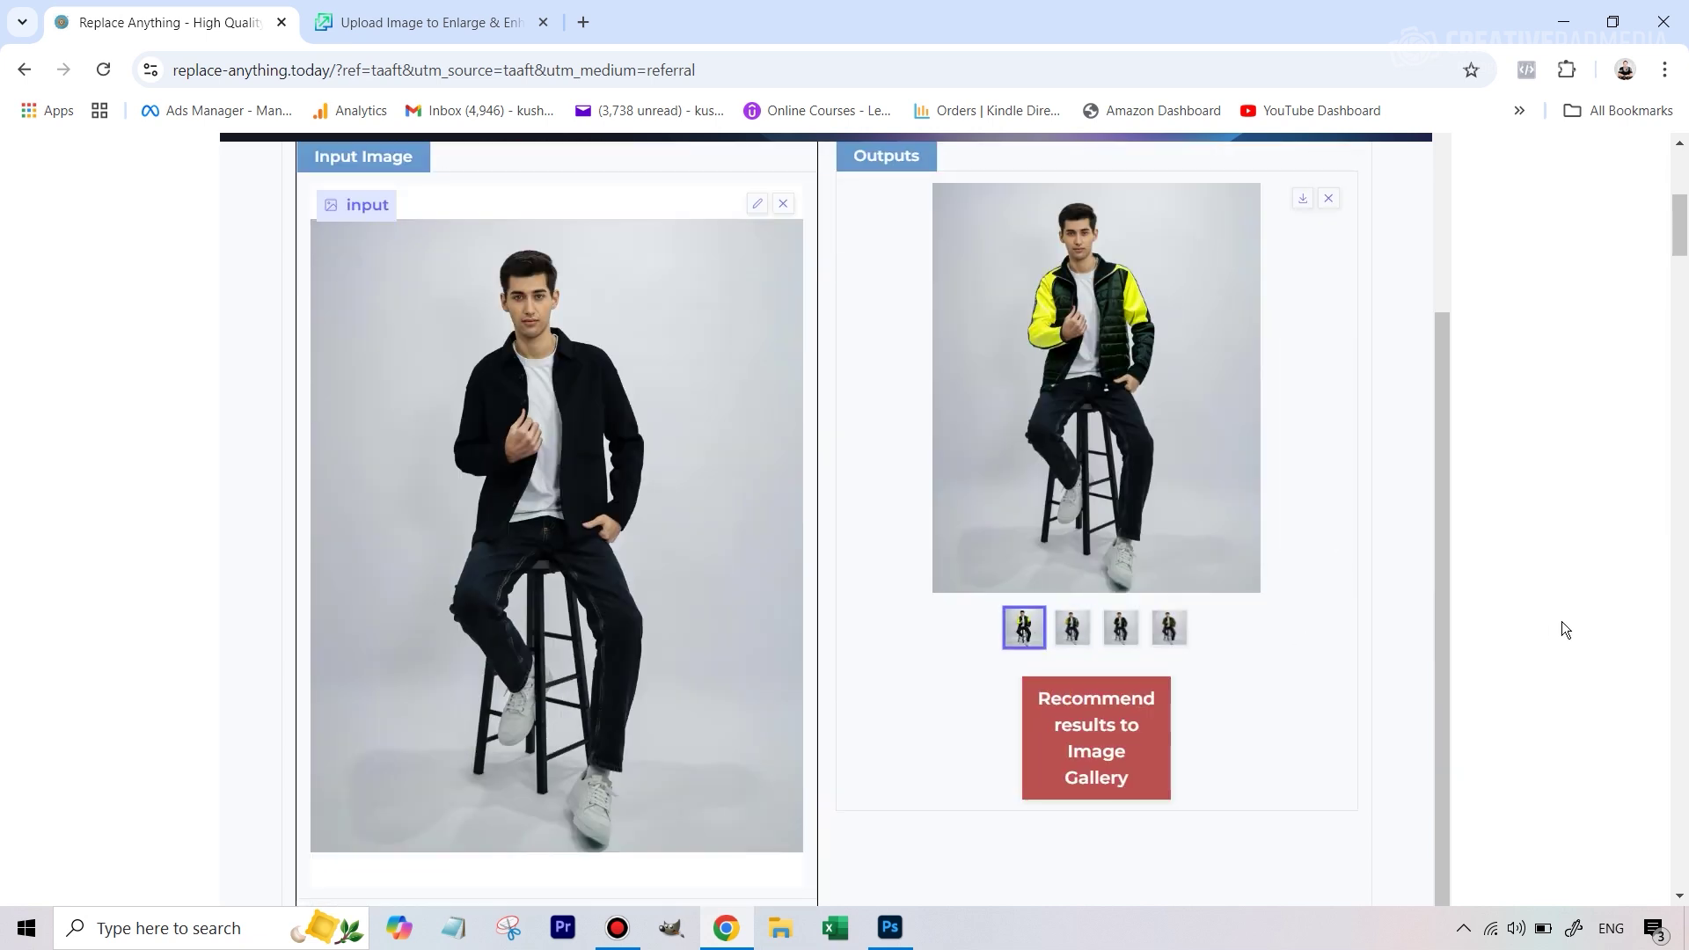
click(1066, 631)
click(1124, 630)
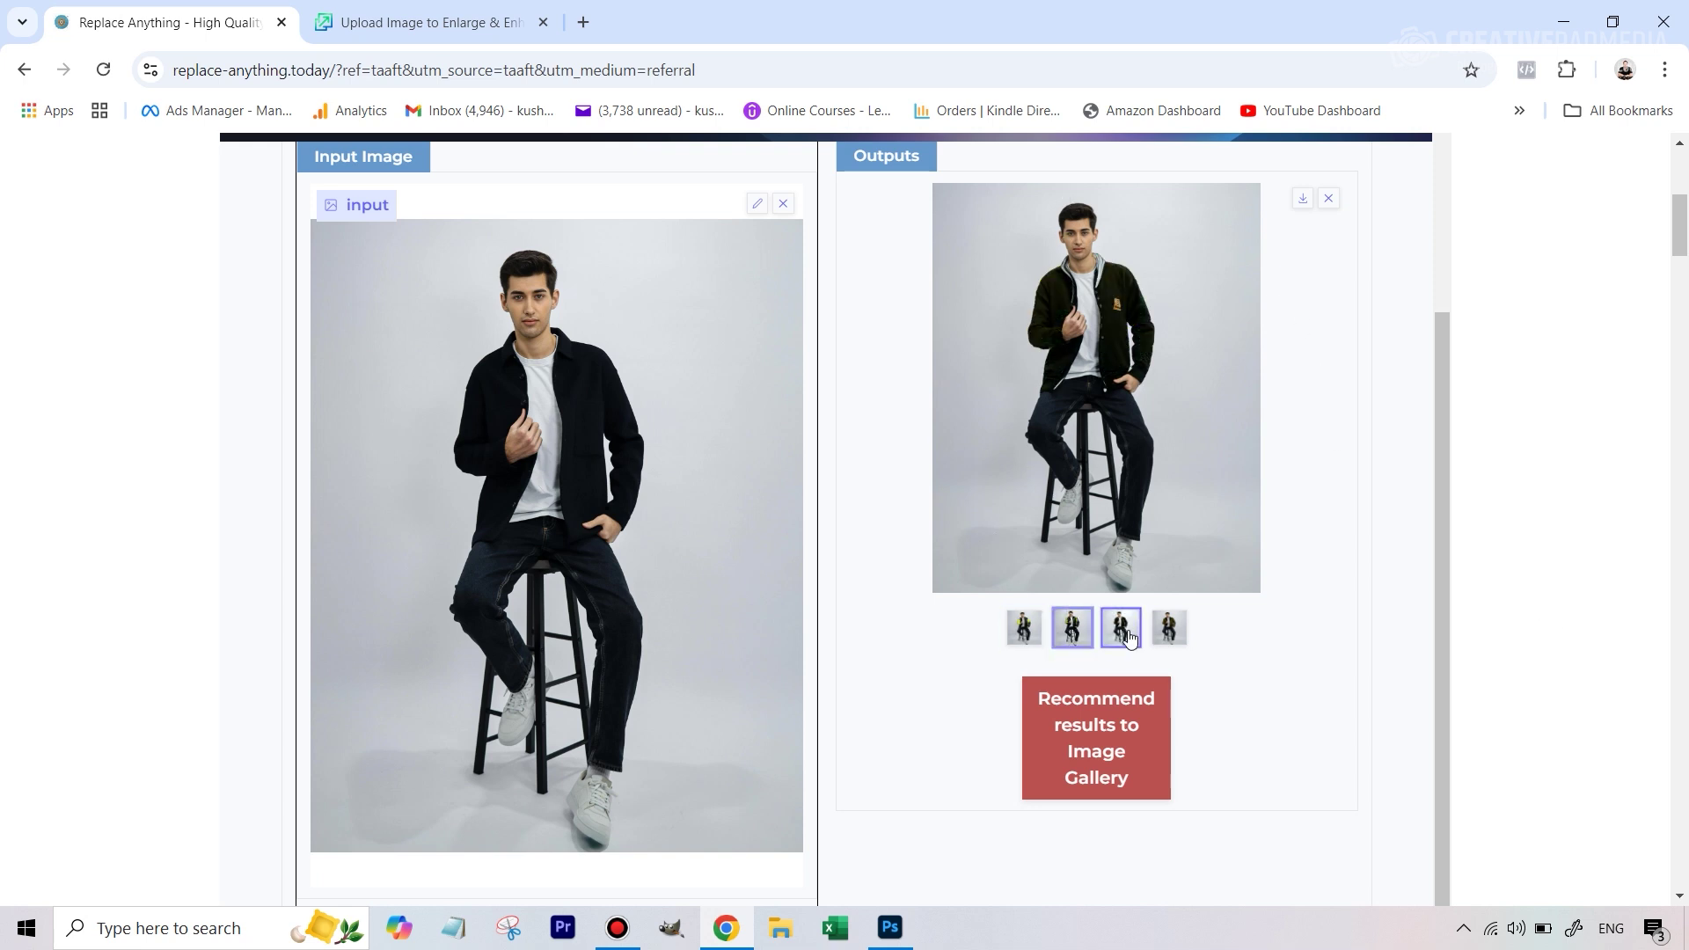
click(1169, 628)
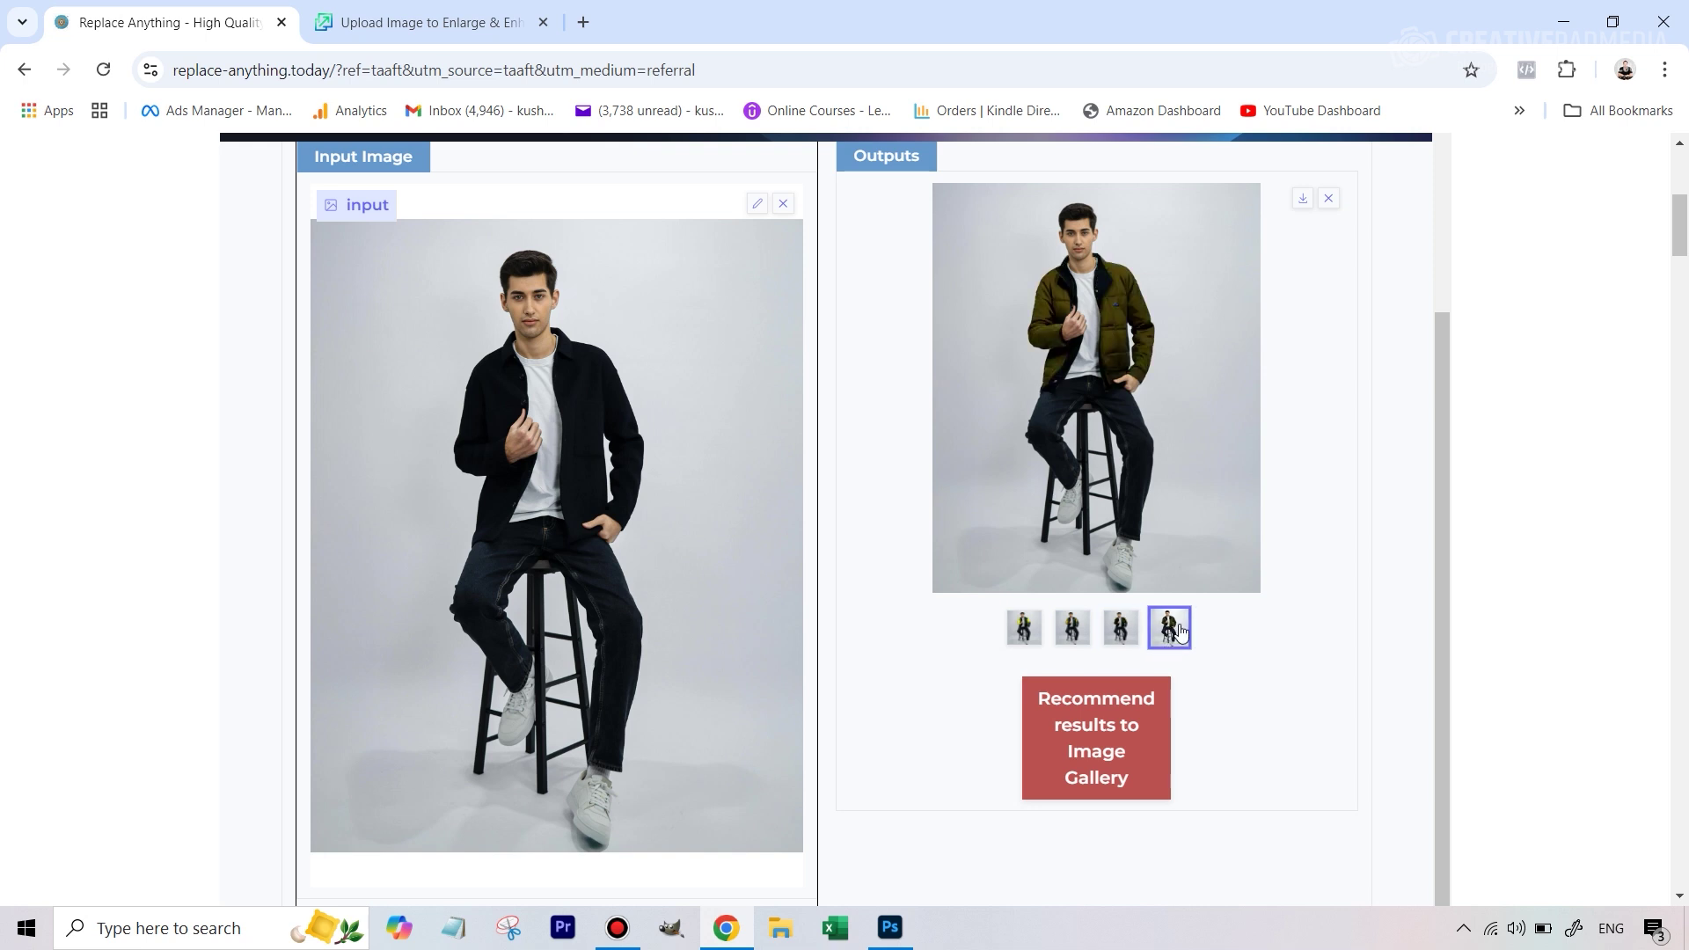
scroll(880, 621, down, 5)
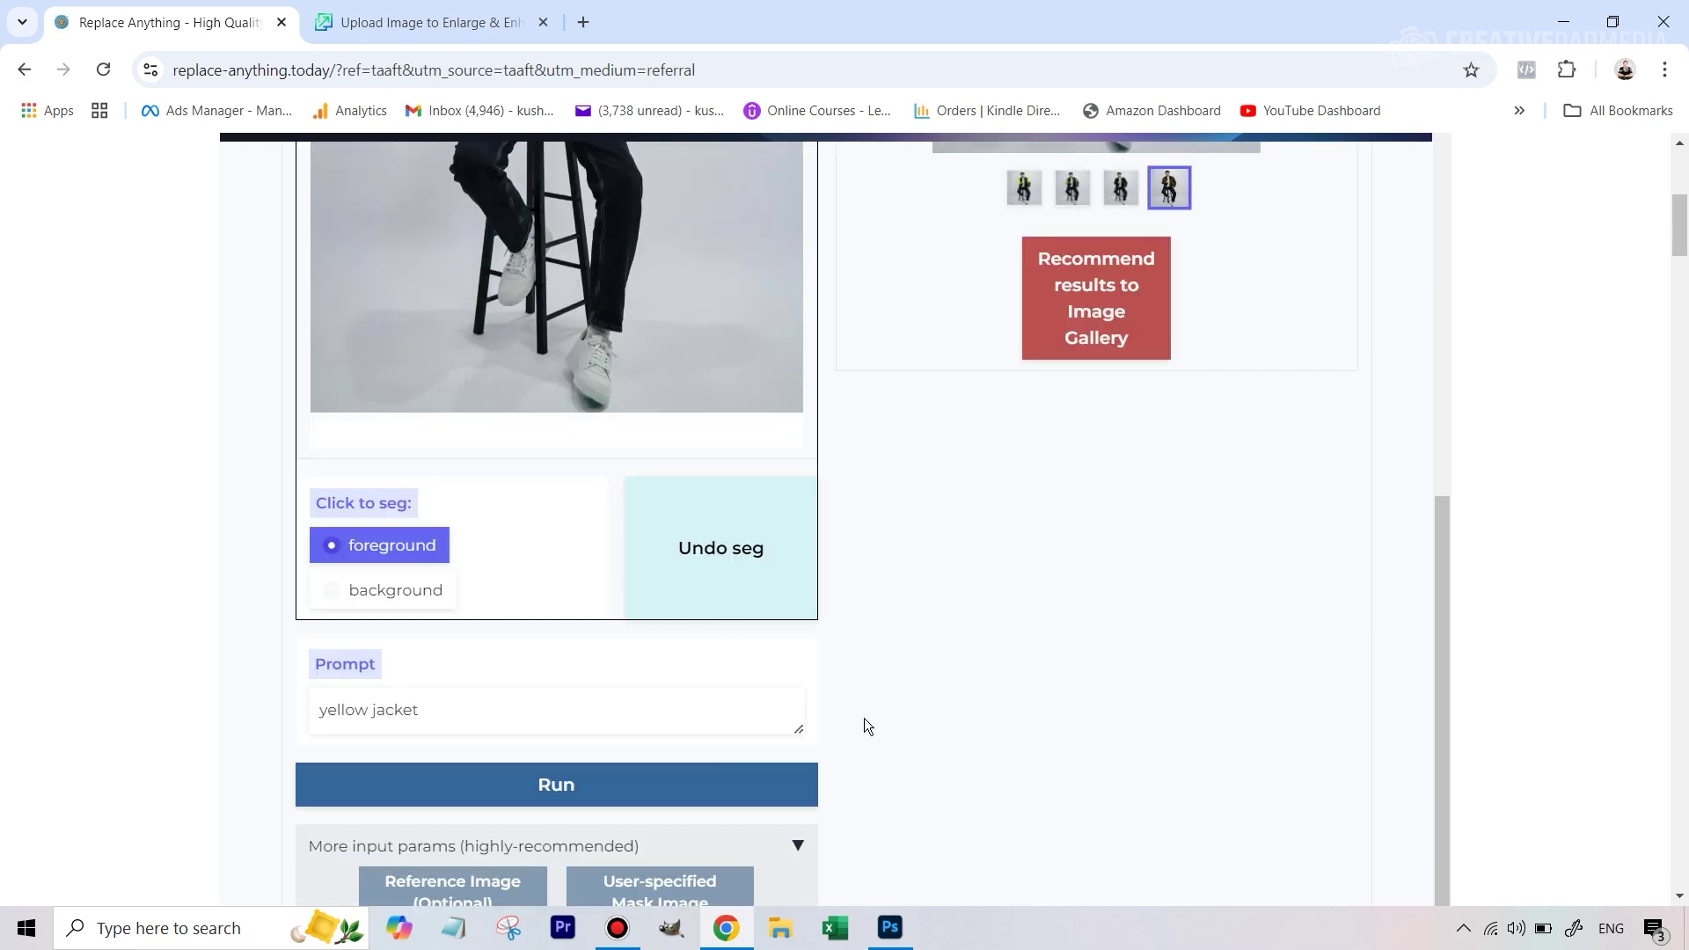
scroll(1004, 524, up, 6)
scroll(1117, 596, down, 1)
scroll(1117, 596, down, 1)
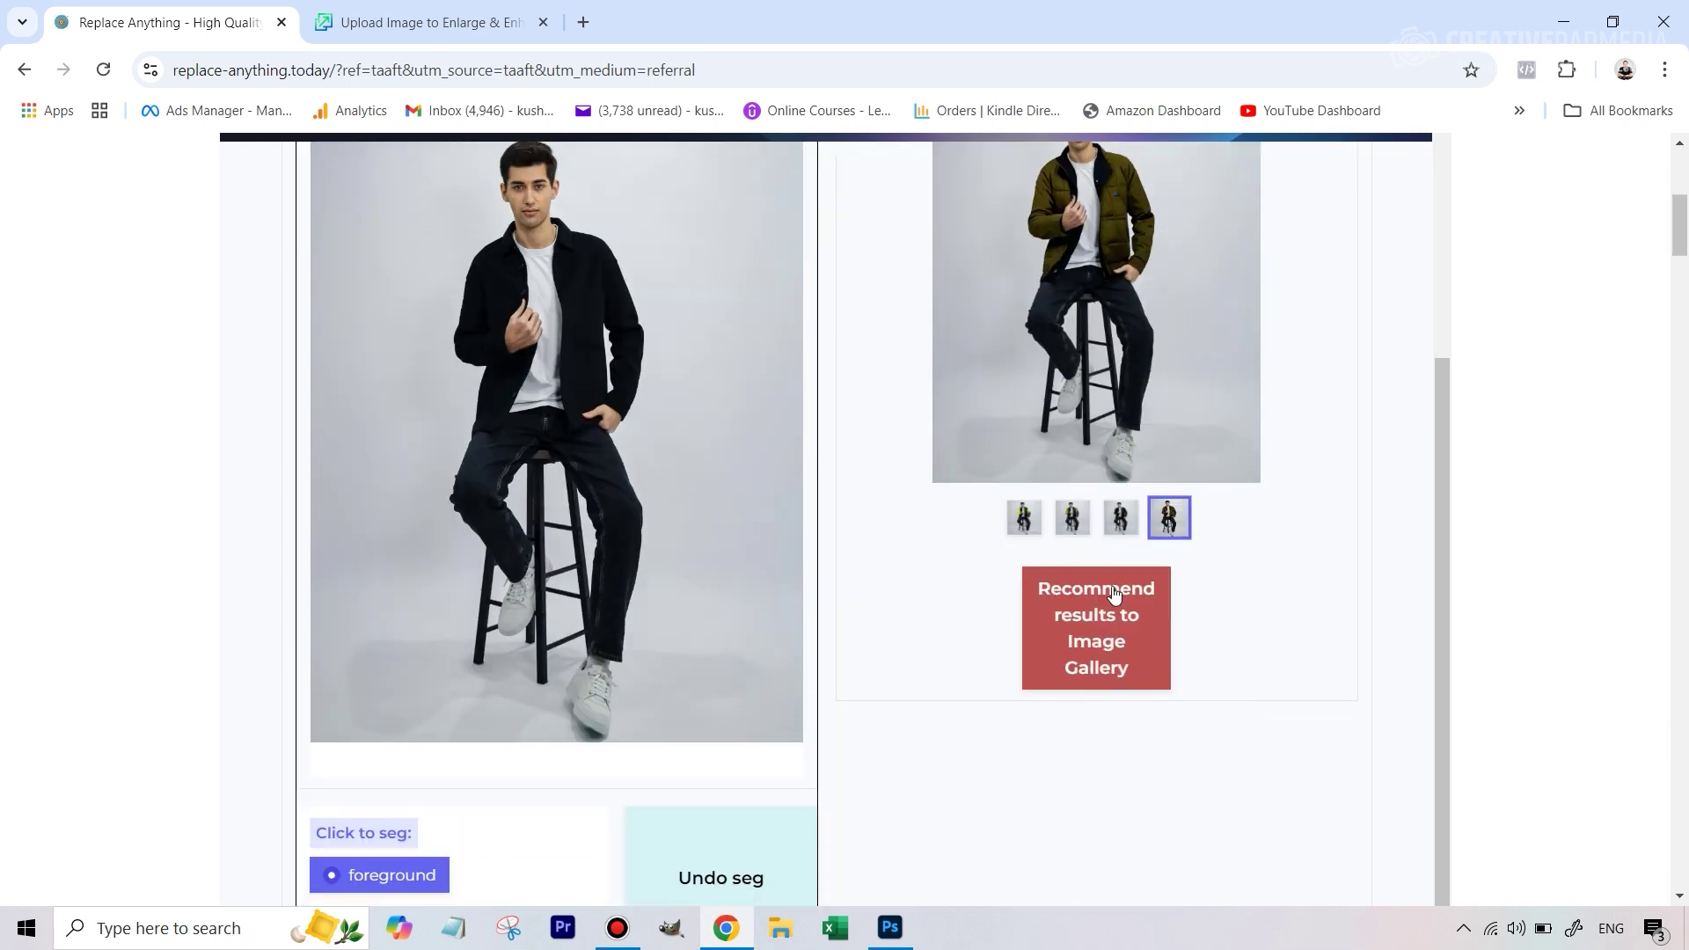
scroll(1117, 595, up, 1)
scroll(1117, 596, down, 2)
scroll(1113, 595, down, 4)
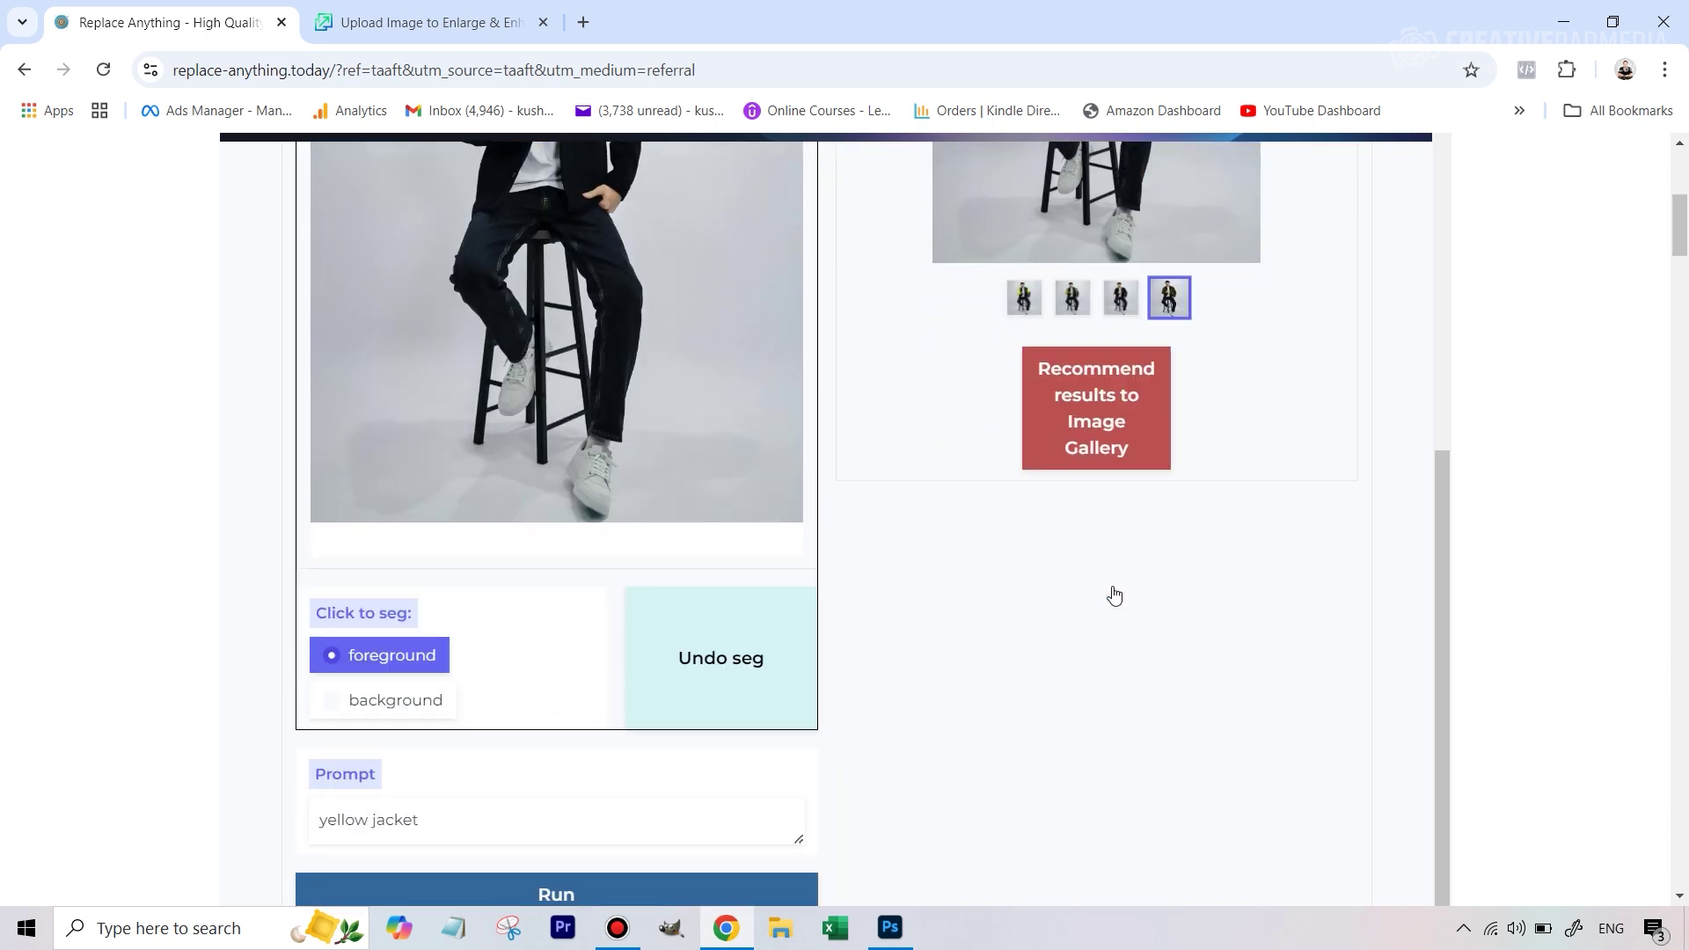
scroll(1078, 625, up, 6)
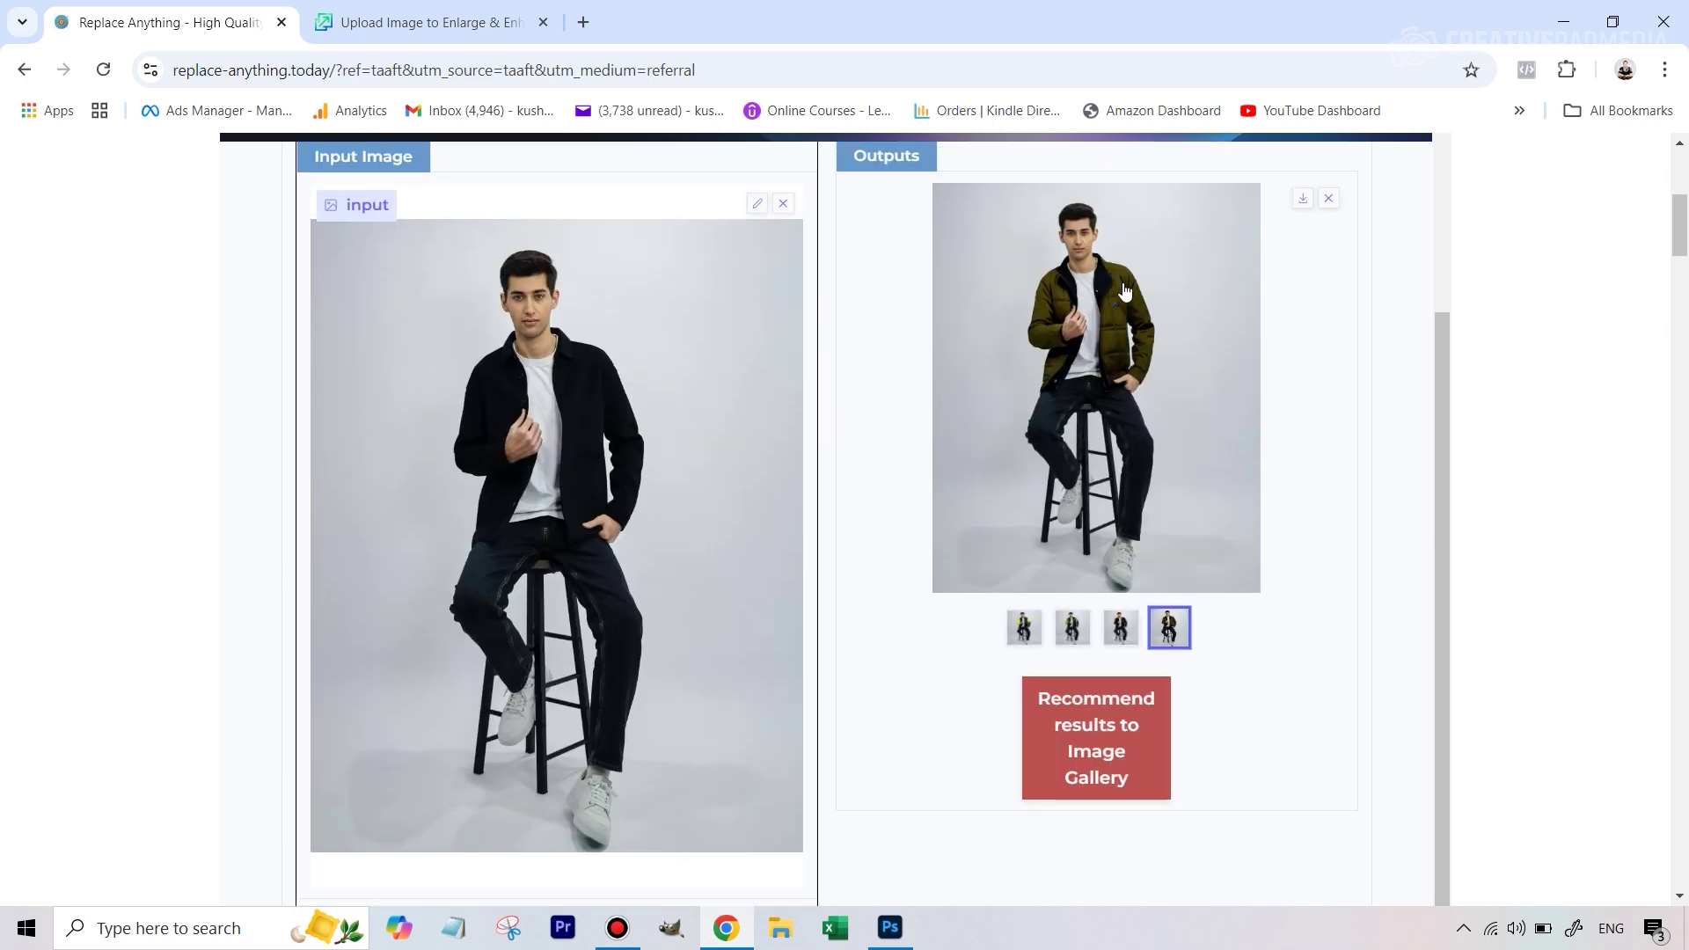
scroll(642, 762, down, 1)
scroll(642, 762, down, 1)
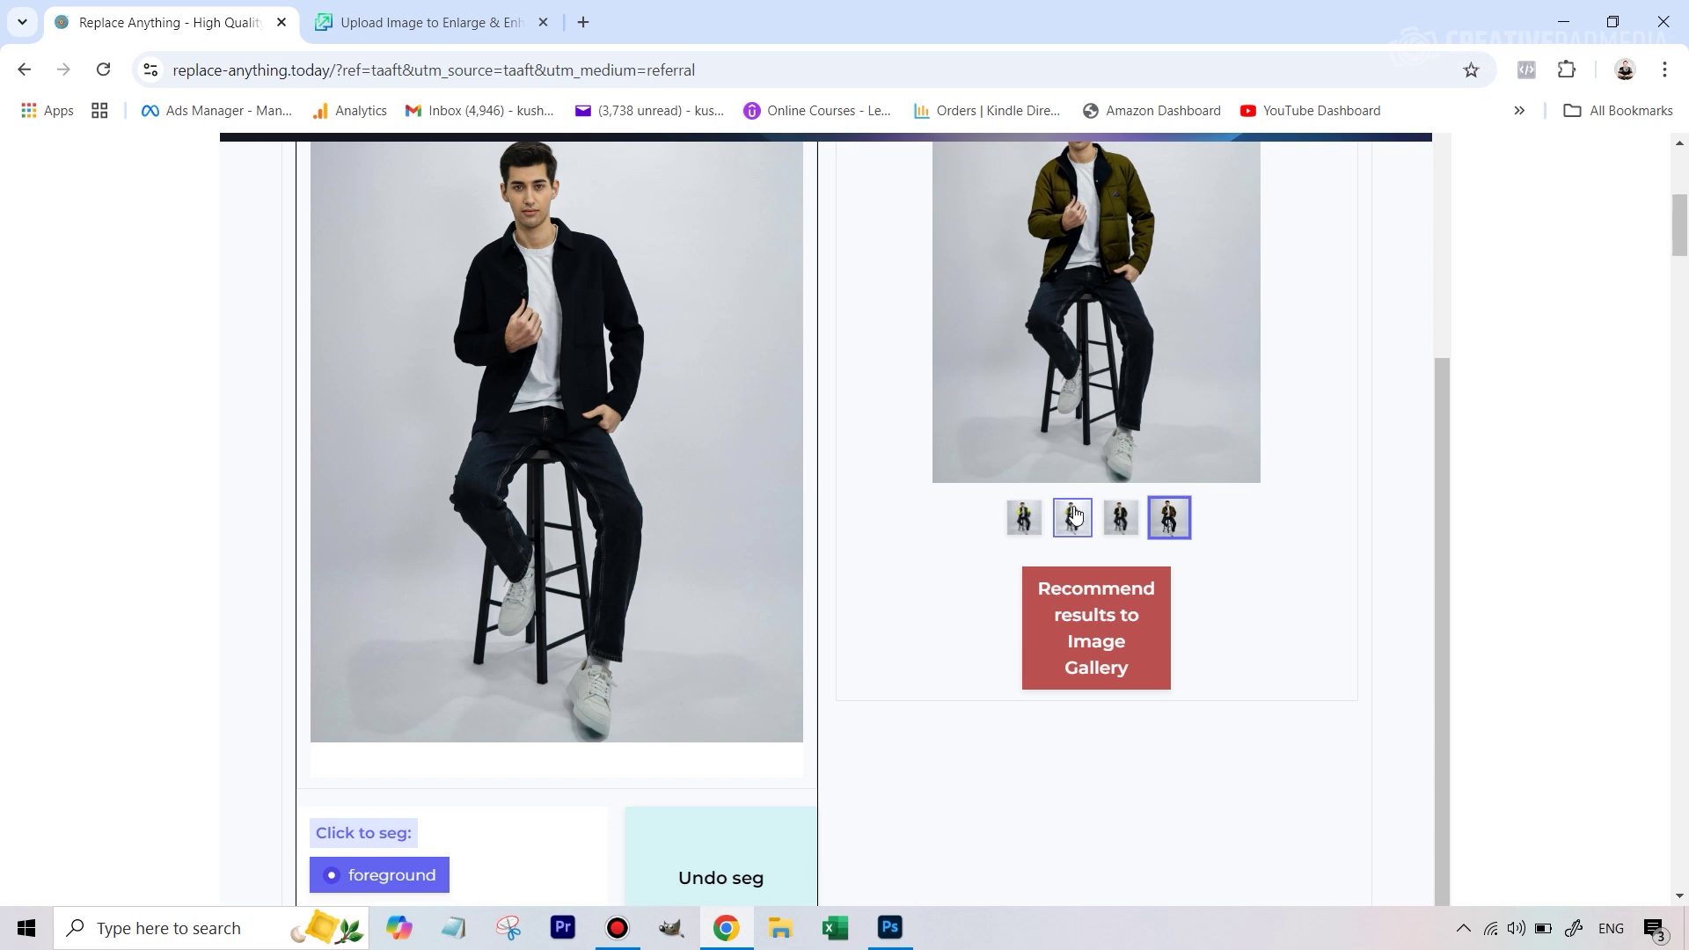
scroll(999, 365, up, 3)
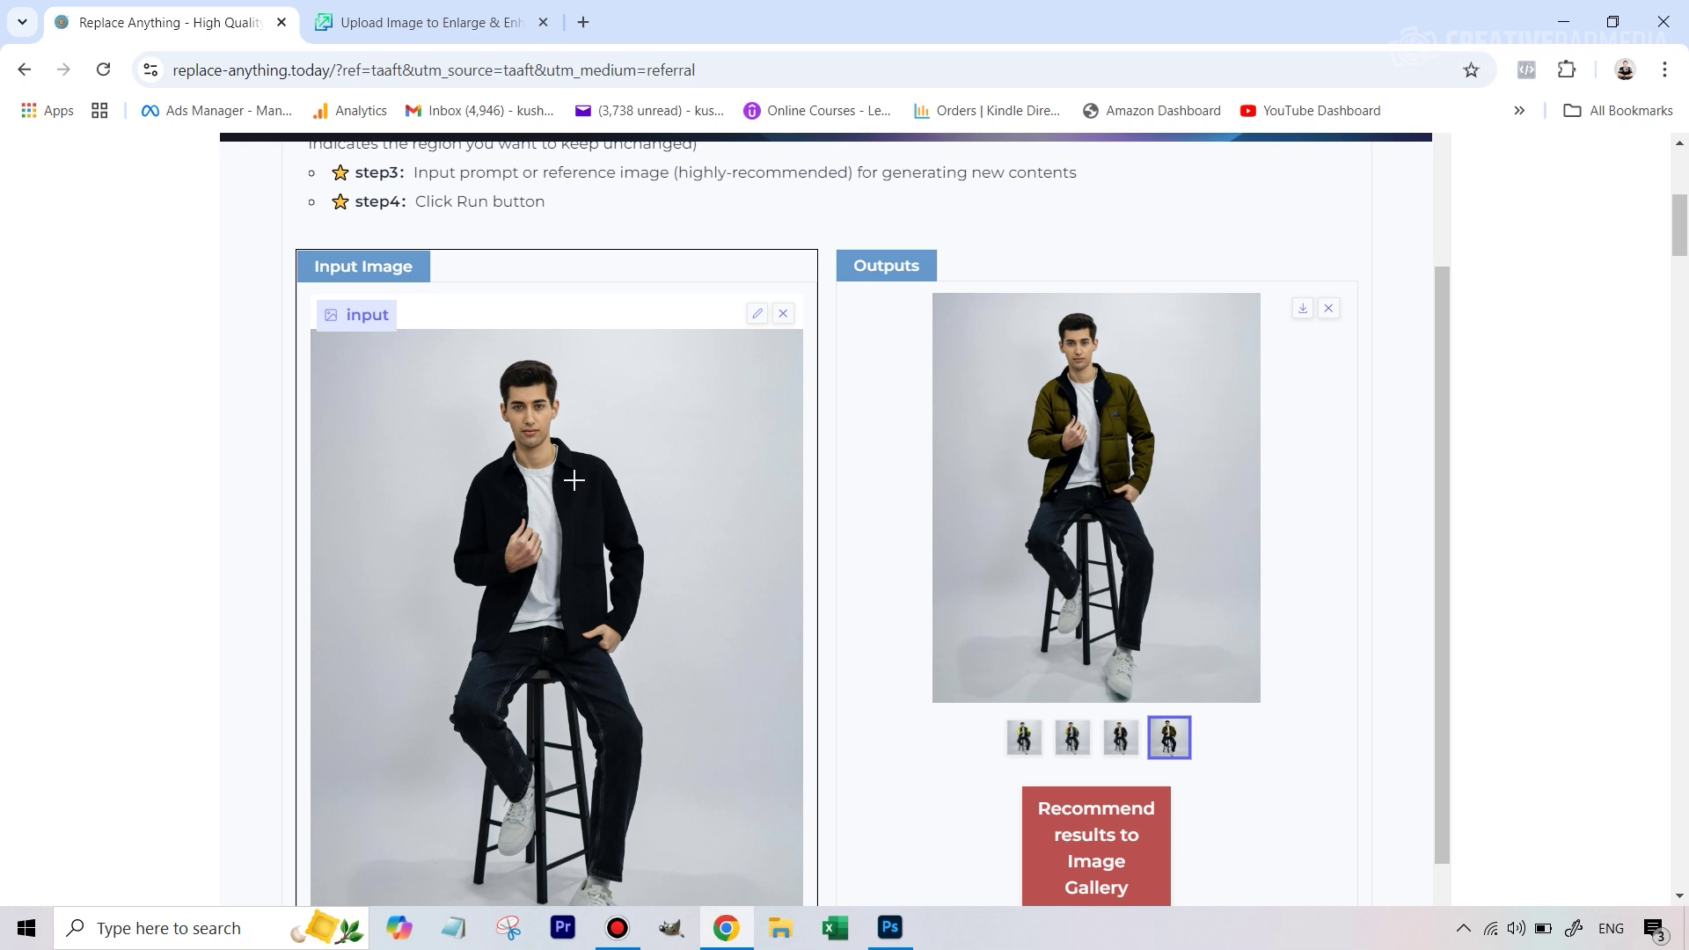
scroll(574, 479, down, 10)
scroll(575, 478, down, 1)
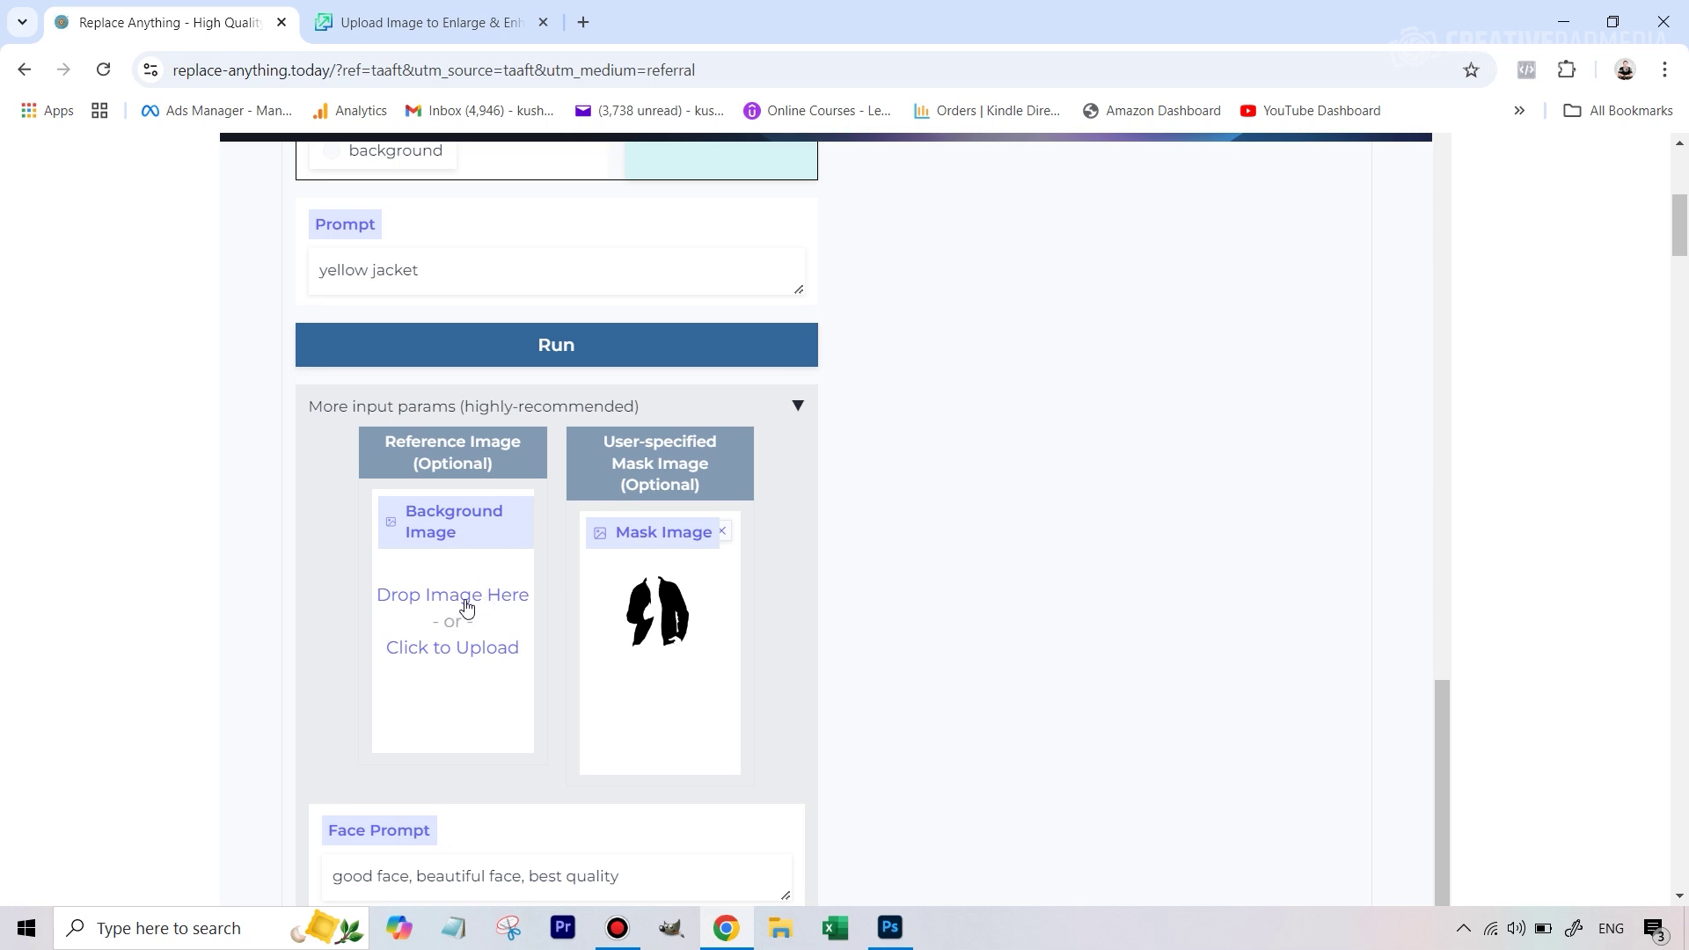
scroll(1044, 513, up, 8)
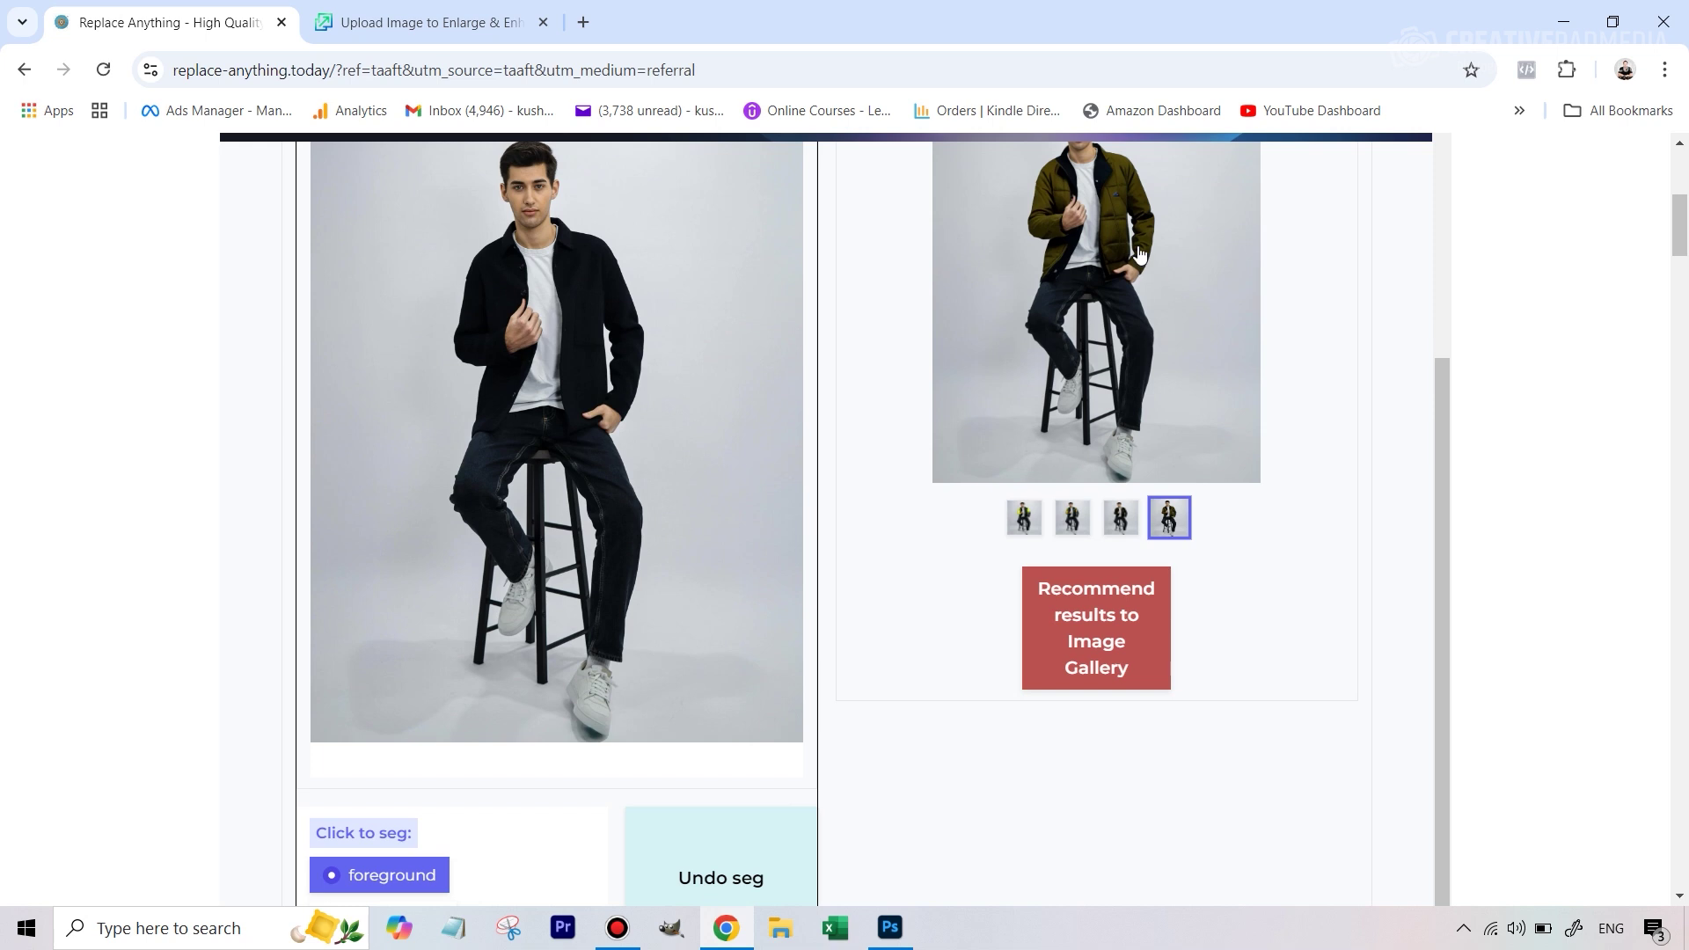
scroll(1135, 251, up, 1)
scroll(1091, 246, down, 1)
scroll(1089, 237, up, 1)
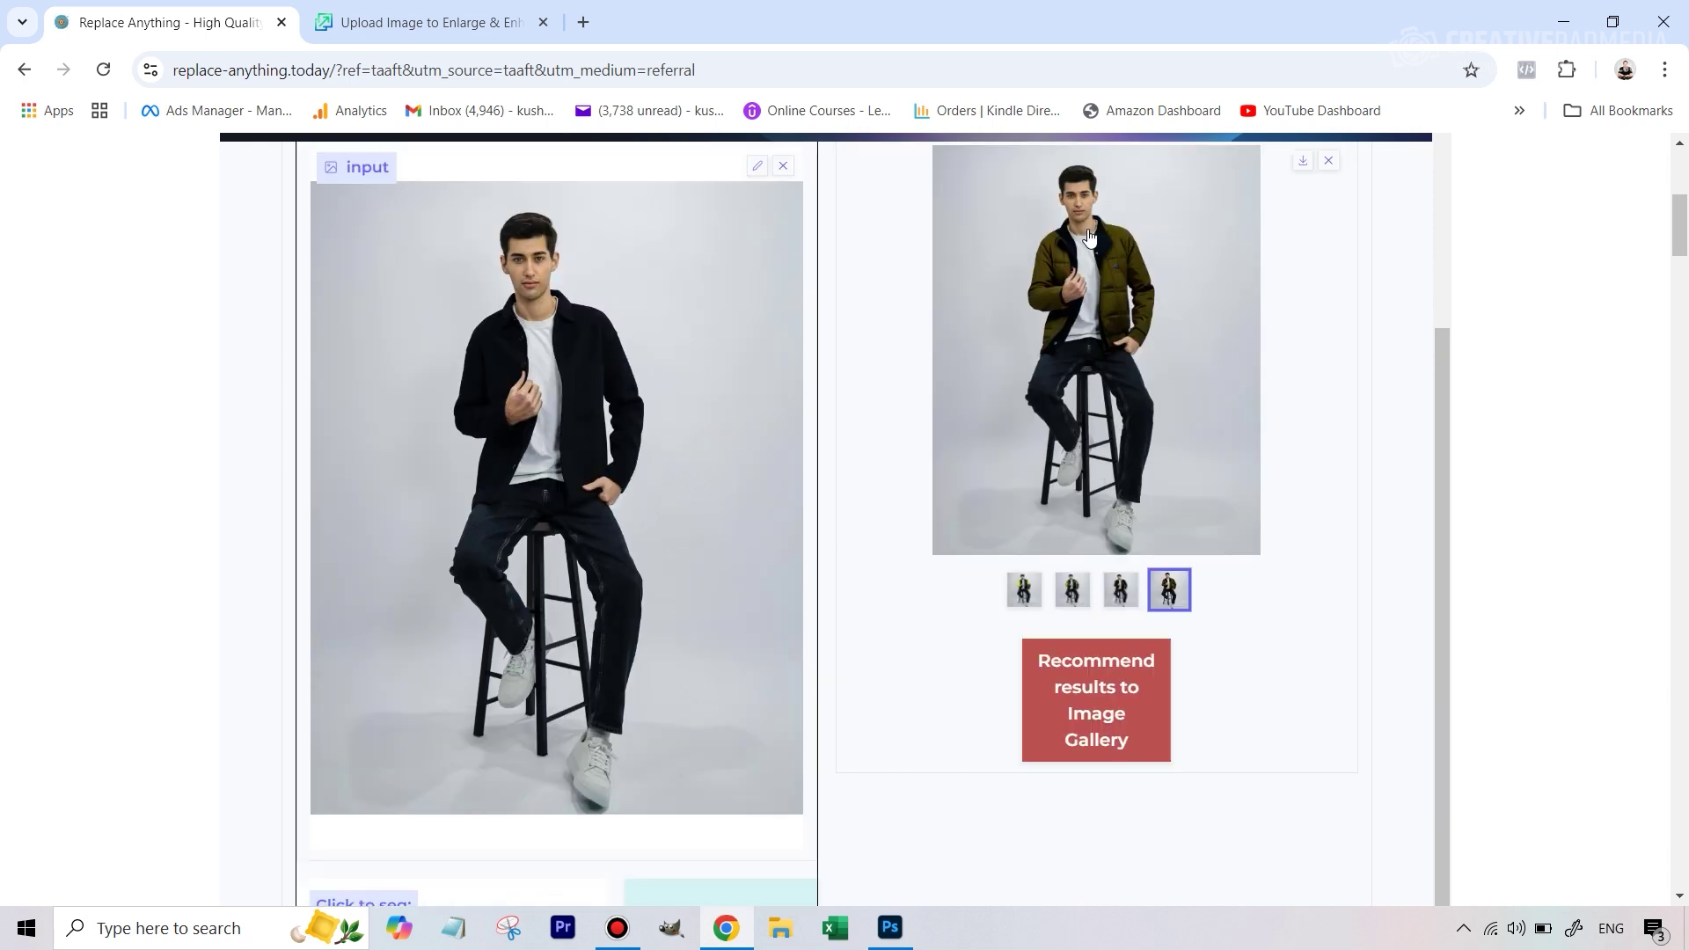
scroll(1091, 246, up, 1)
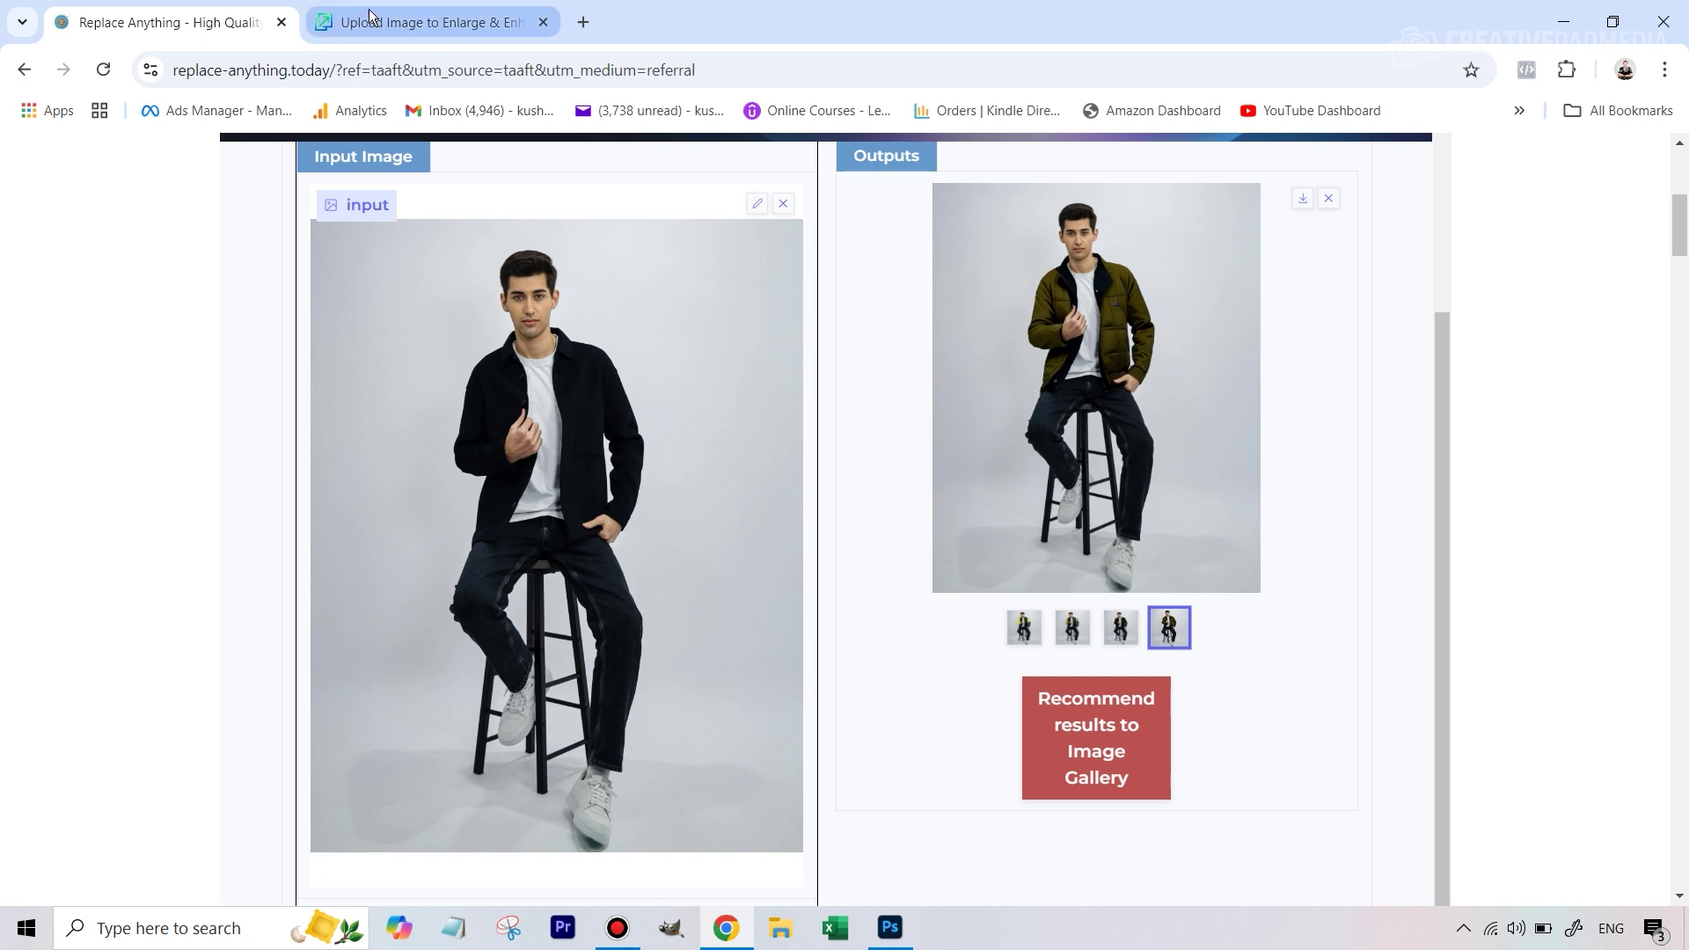
Step: Switch to the Upscale.media 'Upload Image to Enlarge & Enhance' tab
click(404, 28)
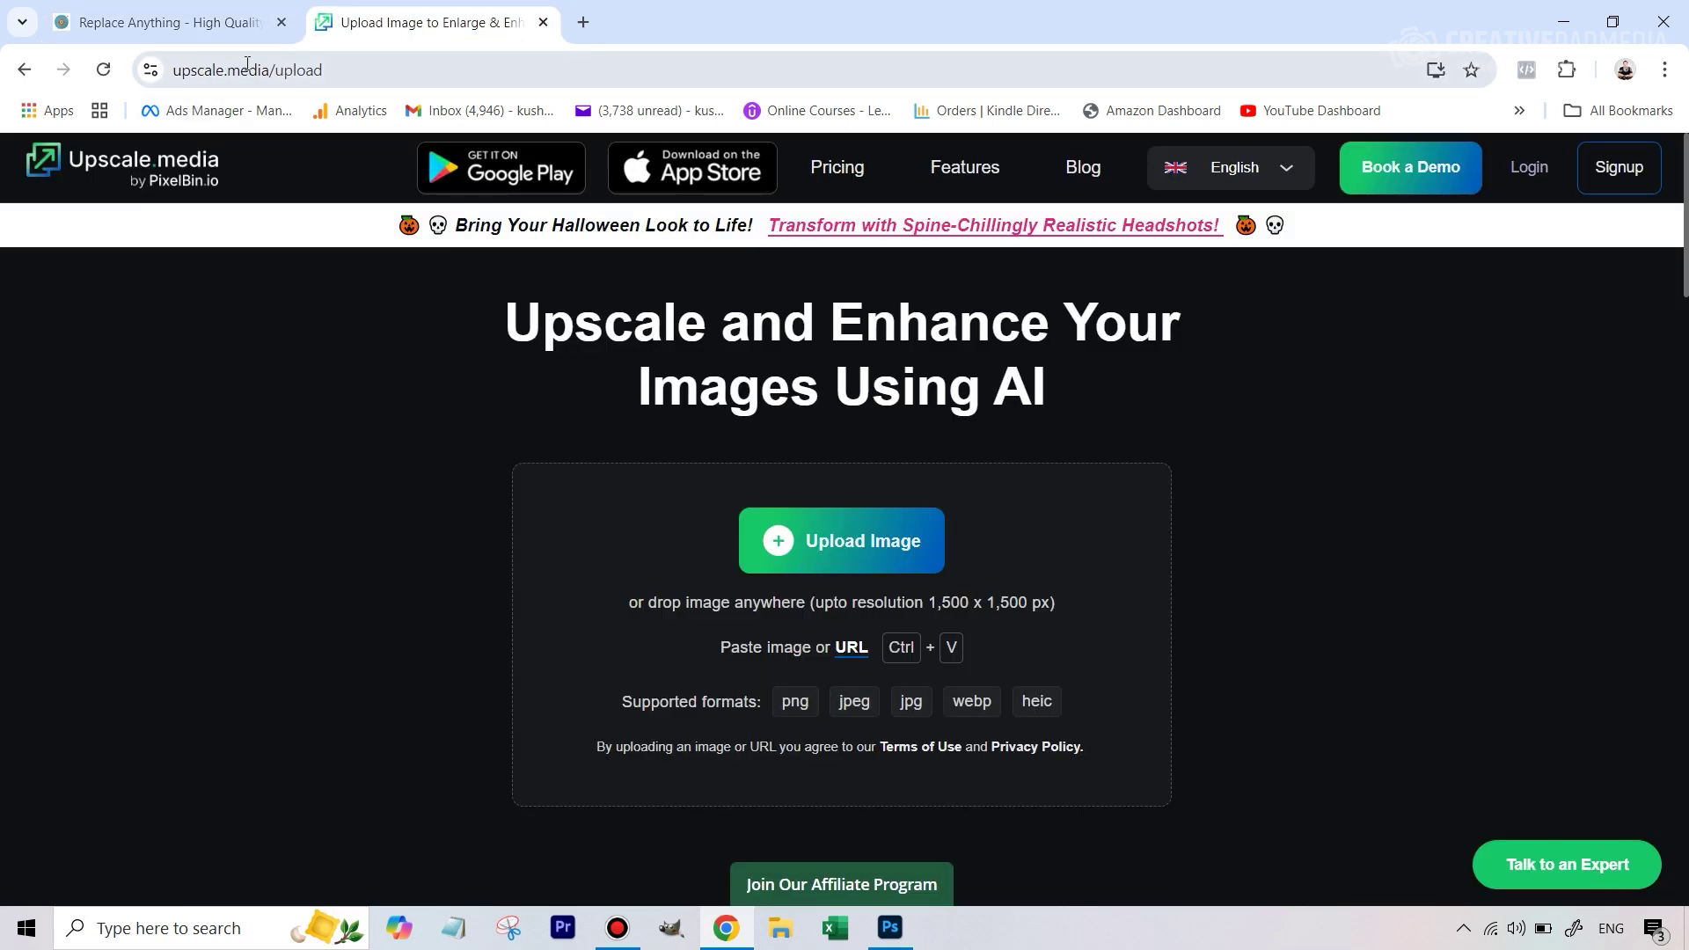